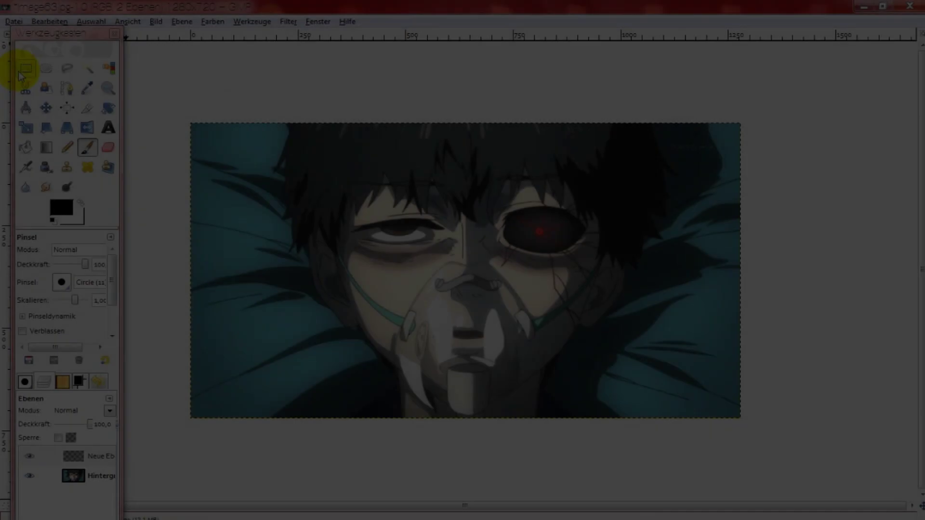
Step: Open the Videos library of saved anime screenshots next to GIMP
{"action": "left_click", "coordinate": [20, 72]}
{"action": "left_click", "coordinate": [319, 506]}
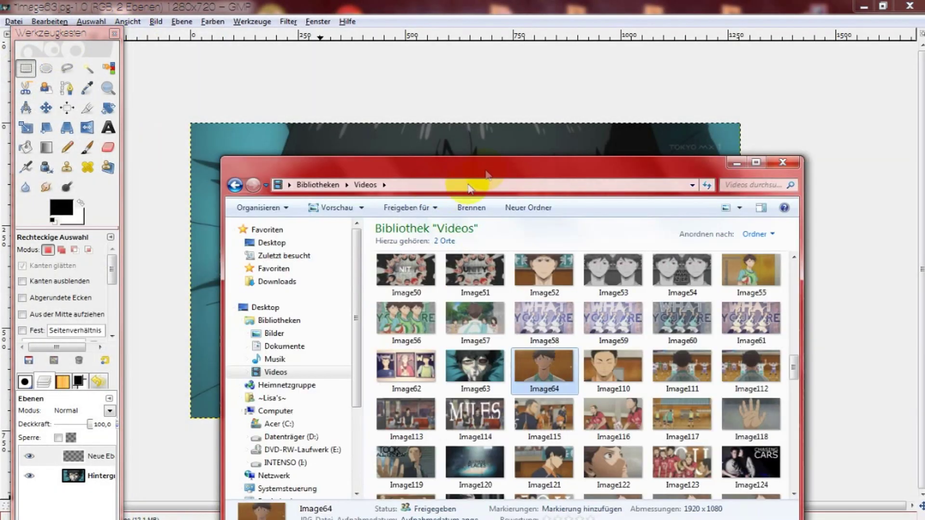
Step: Bring in the Image64 Haikyuu screenshot, copy it, and delete its layer
{"action": "left_click_drag", "start_coordinate": [626, 424], "coordinate": [506, 187]}
{"action": "left_click", "coordinate": [75, 457]}
{"action": "right_click", "coordinate": [463, 334]}
{"action": "mouse_move", "coordinate": [496, 357]}
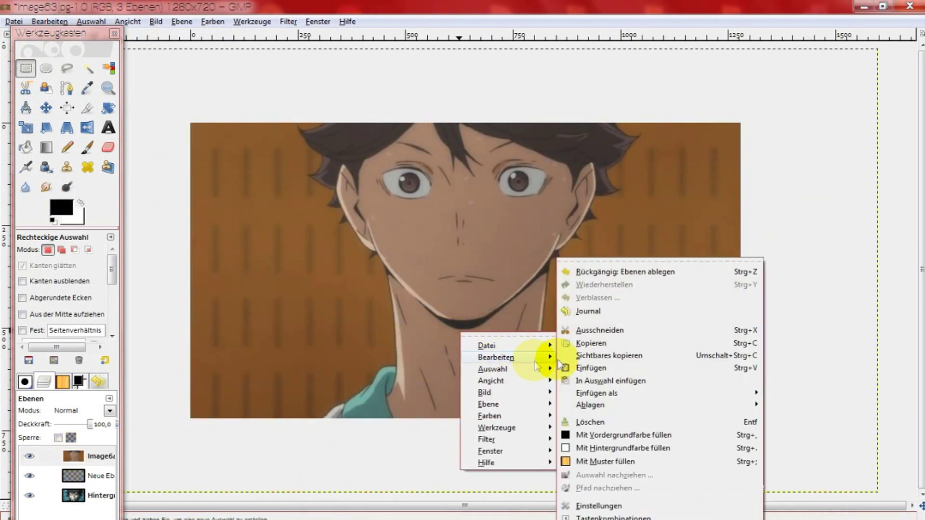
{"action": "left_click", "coordinate": [599, 345]}
{"action": "left_click", "coordinate": [57, 451]}
{"action": "right_click", "coordinate": [57, 451]}
{"action": "left_click", "coordinate": [231, 171]}
Step: Paste the Haikyuu image, enlarge it over the canvas, and anchor it
{"action": "right_click", "coordinate": [266, 242]}
{"action": "left_click", "coordinate": [387, 342]}
{"action": "left_click", "coordinate": [27, 127]}
{"action": "left_click_drag", "start_coordinate": [640, 320], "coordinate": [562, 285]}
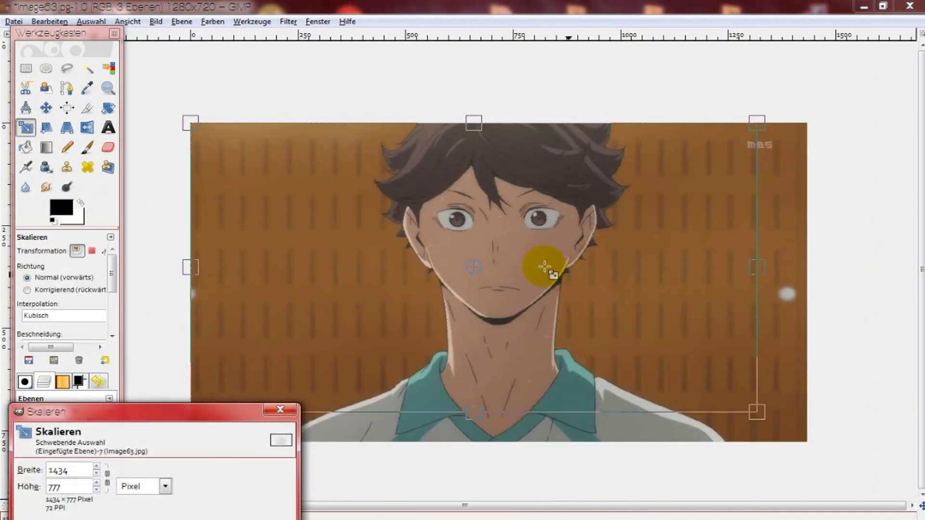
{"action": "key", "text": "Return"}
{"action": "left_click", "coordinate": [68, 457]}
{"action": "key", "text": "ctrl+h"}
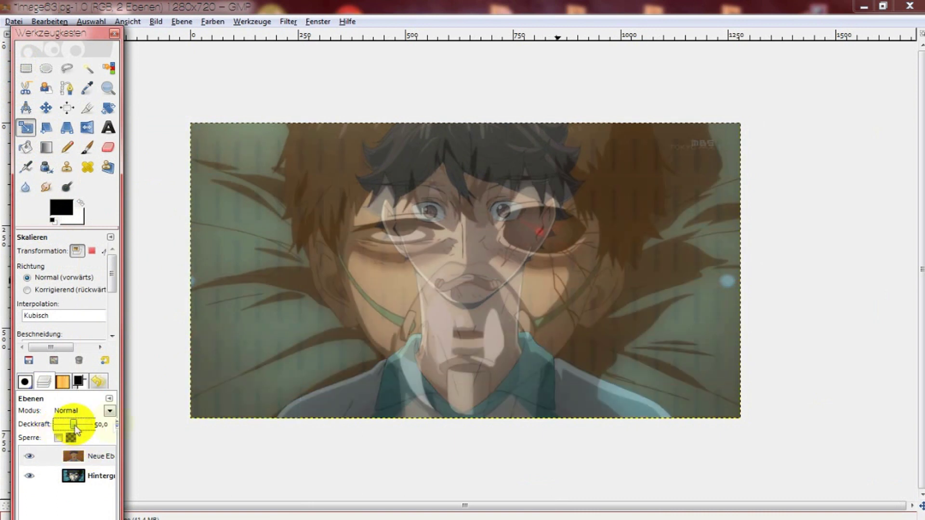
Step: Hide the face layer, add a new transparent layer, and fit the image in the window
{"action": "left_click", "coordinate": [35, 457]}
{"action": "left_click", "coordinate": [182, 21]}
{"action": "left_click", "coordinate": [136, 252]}
{"action": "left_click", "coordinate": [128, 21]}
{"action": "left_click", "coordinate": [351, 186]}
{"action": "left_click", "coordinate": [66, 68]}
{"action": "left_click", "coordinate": [369, 491]}
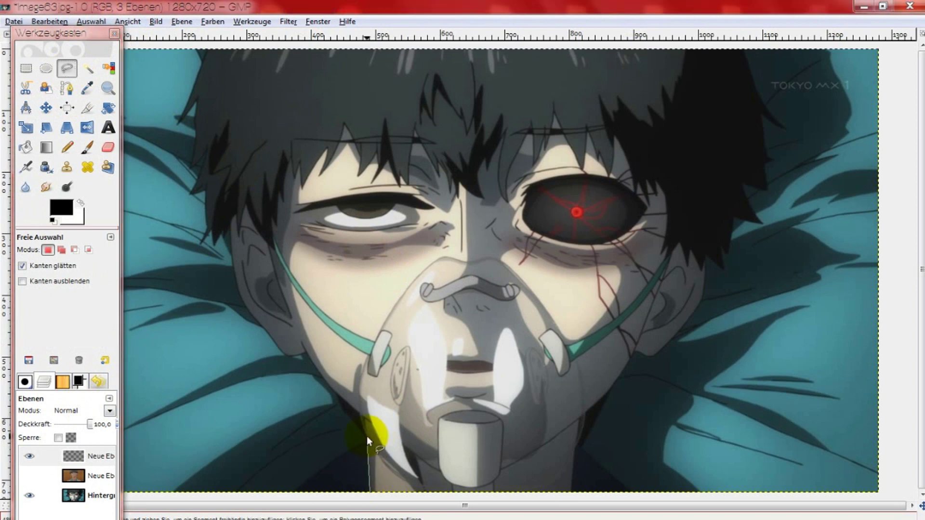
Step: Trace freehand points around the oxygen mask and straps at 2x zoom, then close the outline
{"action": "left_click", "coordinate": [357, 409]}
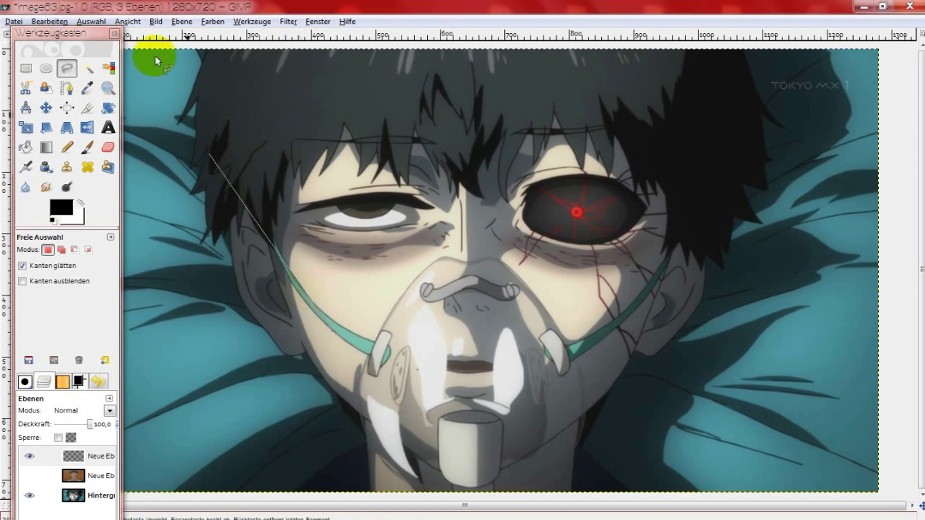
{"action": "left_click", "coordinate": [127, 21]}
{"action": "left_click", "coordinate": [352, 170]}
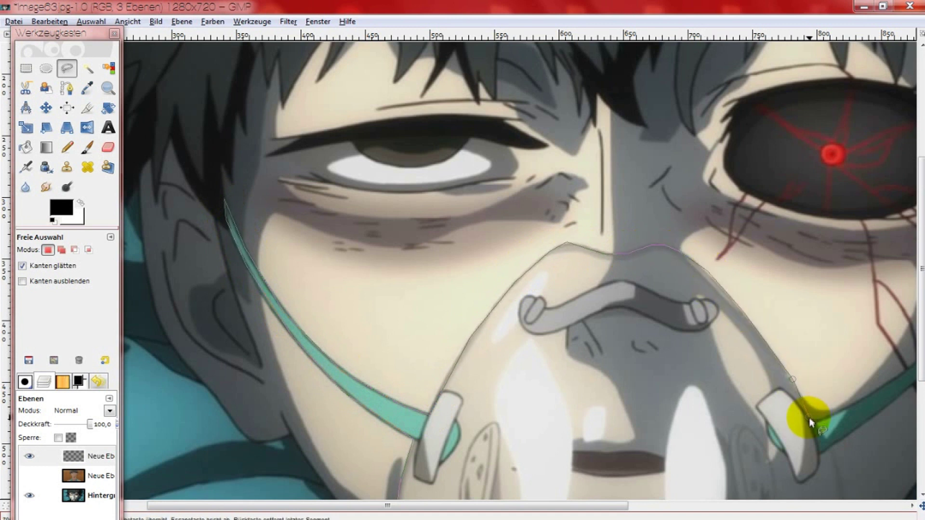
{"action": "left_click_drag", "start_coordinate": [808, 412], "coordinate": [425, 423]}
{"action": "left_click", "coordinate": [519, 365]}
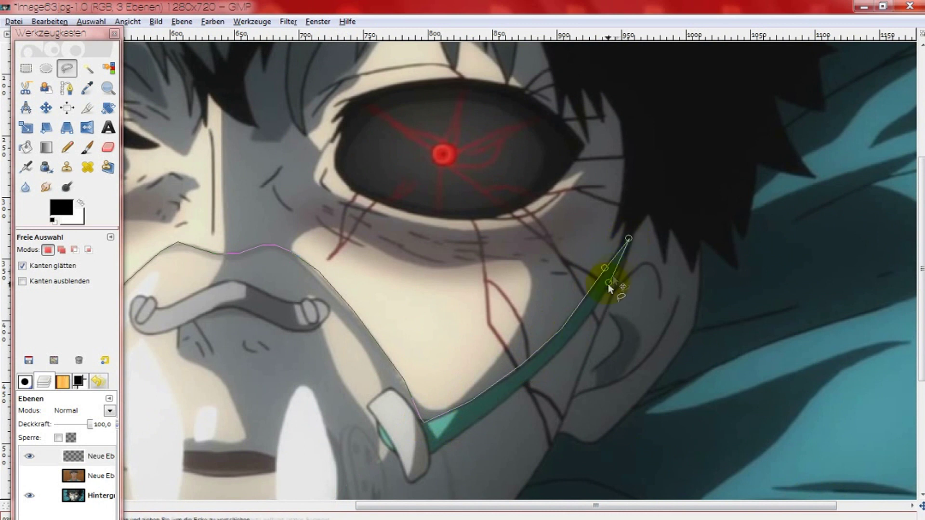
{"action": "left_click", "coordinate": [442, 447]}
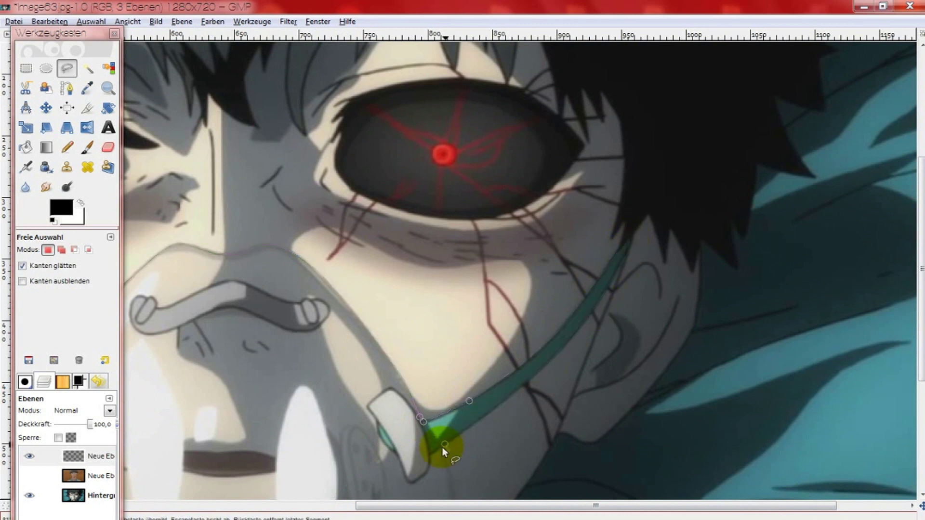
{"action": "scroll", "coordinate": [442, 447], "scroll_direction": "down", "scroll_amount": 5}
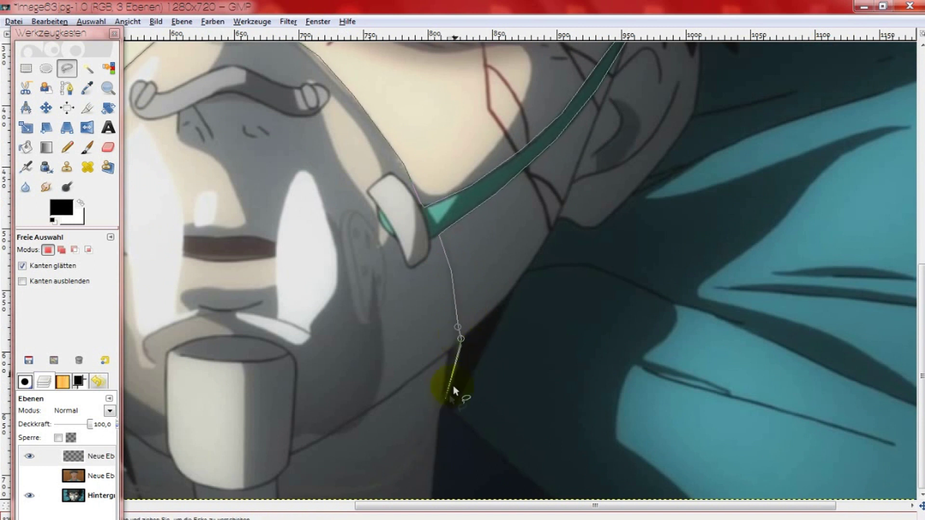
{"action": "left_click", "coordinate": [128, 21]}
{"action": "left_click", "coordinate": [349, 176]}
{"action": "left_click", "coordinate": [128, 22]}
{"action": "left_click", "coordinate": [347, 103]}
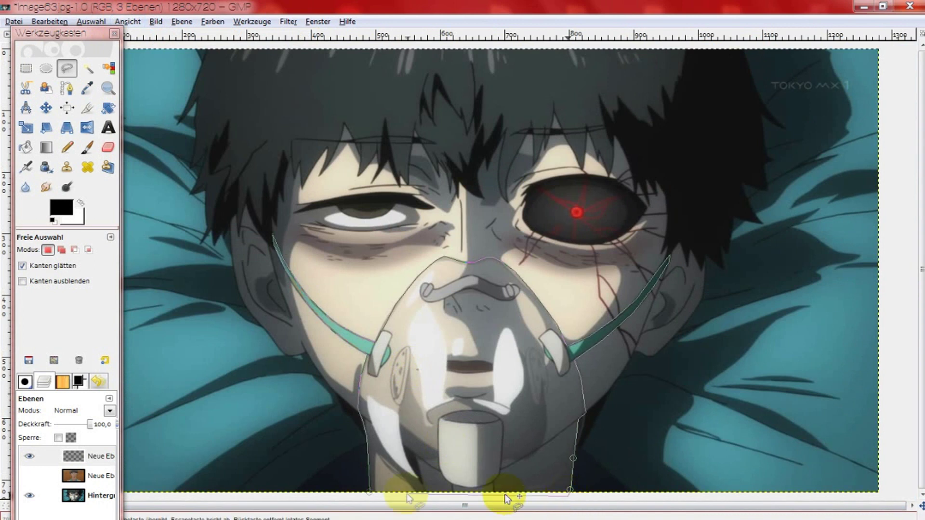
{"action": "double_click", "coordinate": [449, 412]}
Step: Copy the mask selection and add a new transparent 1280×720 layer
{"action": "right_click", "coordinate": [507, 397]}
{"action": "left_click", "coordinate": [631, 343]}
{"action": "left_click", "coordinate": [182, 21]}
{"action": "left_click", "coordinate": [208, 34]}
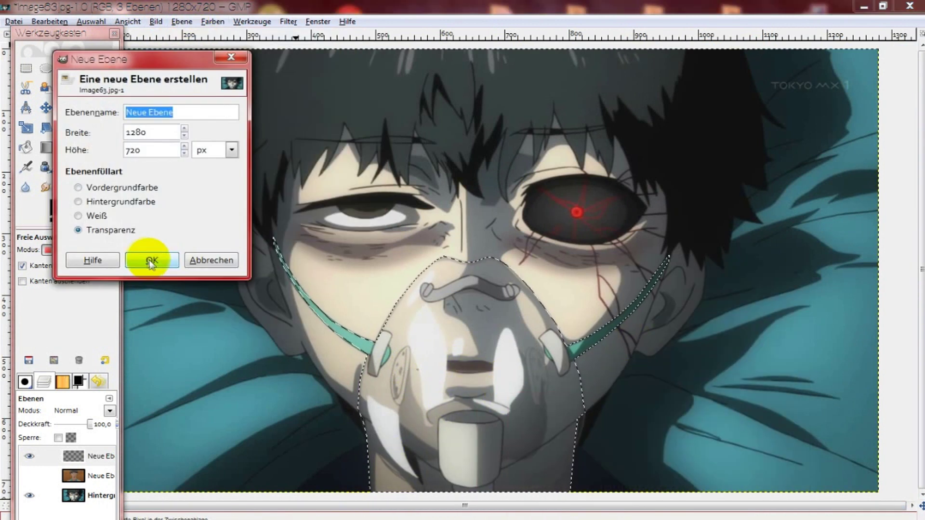
{"action": "left_click", "coordinate": [151, 263]}
{"action": "key", "text": "r"}
Step: Paste the copied oxygen mask and anchor it onto the new layer
{"action": "right_click", "coordinate": [371, 318]}
{"action": "left_click", "coordinate": [487, 376]}
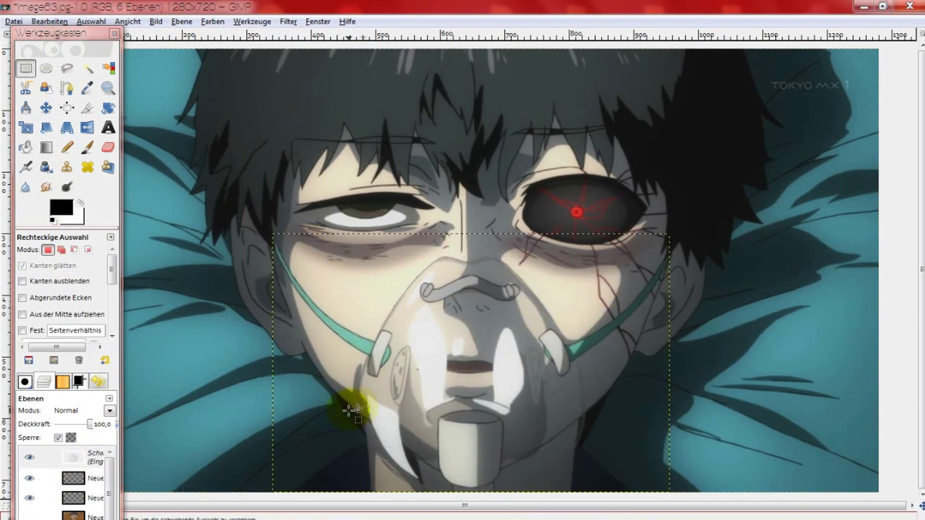
{"action": "left_click", "coordinate": [72, 457]}
{"action": "left_click", "coordinate": [90, 454]}
{"action": "right_click", "coordinate": [389, 329]}
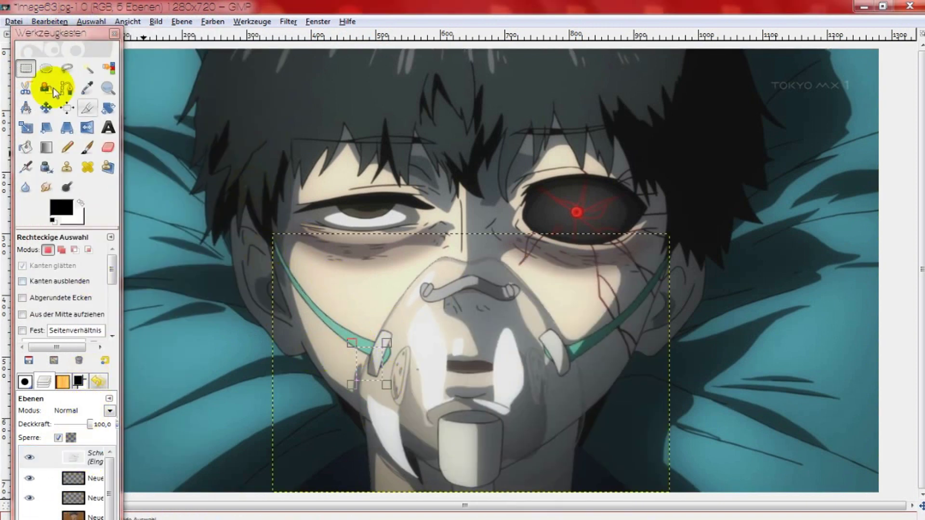
{"action": "left_click", "coordinate": [382, 326]}
Step: Check the result by hiding a layer, then undo back to the mask-shaped selection
{"action": "left_click", "coordinate": [29, 476]}
{"action": "key", "text": "ctrl+z"}
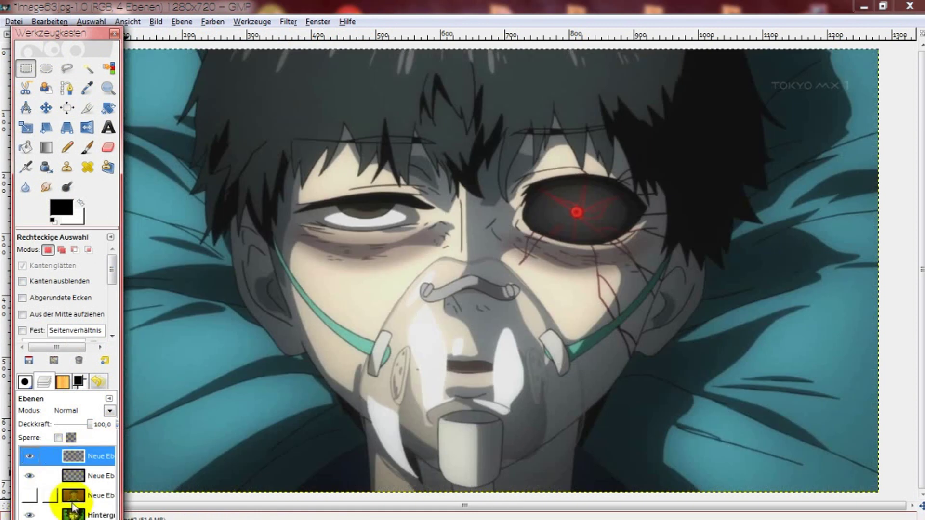
{"action": "left_click", "coordinate": [50, 21]}
{"action": "left_click", "coordinate": [58, 36]}
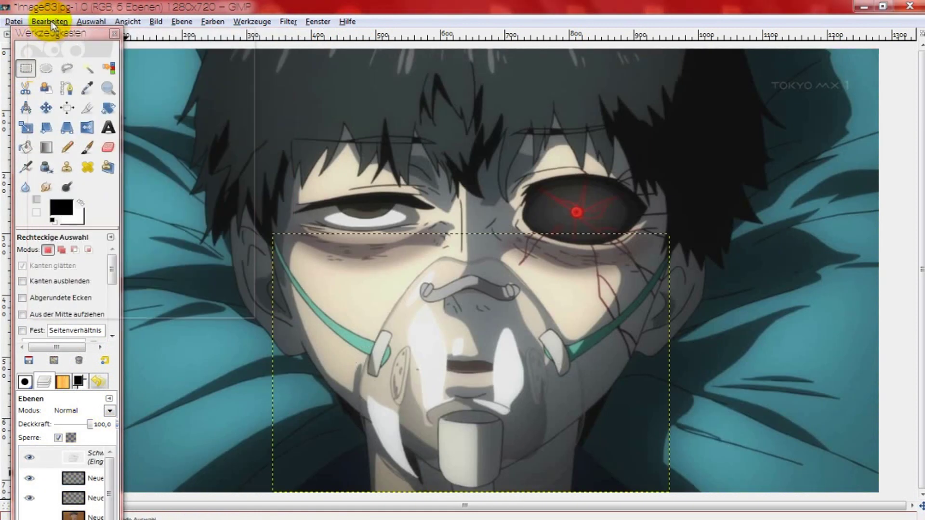
{"action": "right_click", "coordinate": [470, 306]}
{"action": "left_click", "coordinate": [93, 485]}
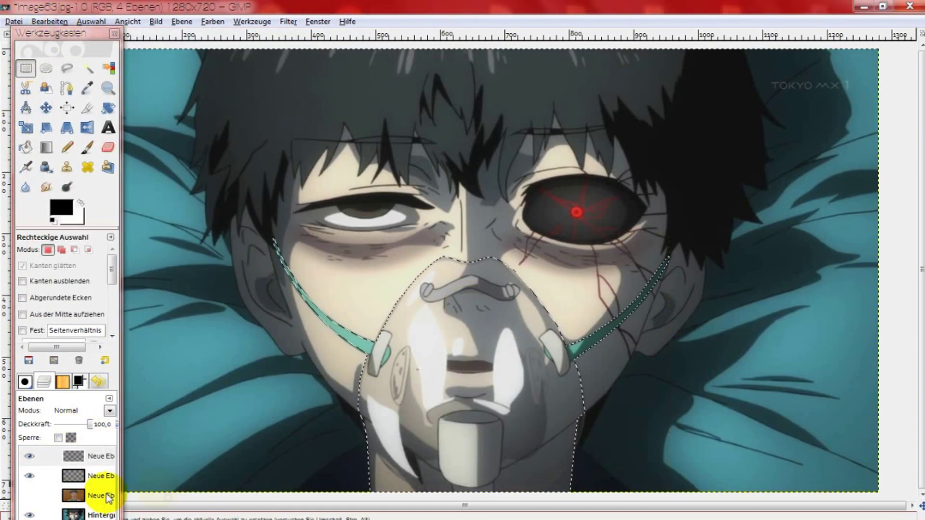
Step: Paste the mask again as a floating layer and anchor it onto its layer
{"action": "right_click", "coordinate": [465, 381]}
{"action": "left_click", "coordinate": [608, 354]}
{"action": "right_click", "coordinate": [357, 229]}
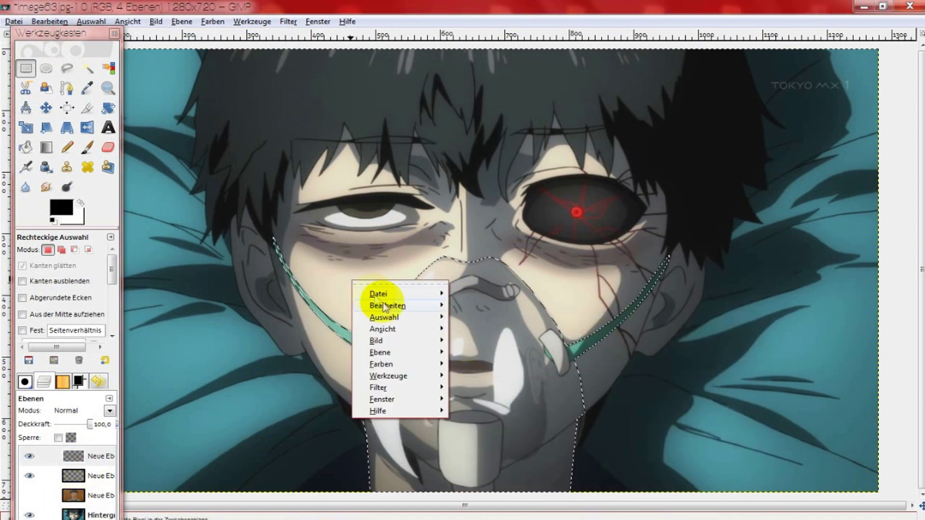
{"action": "left_click", "coordinate": [480, 367]}
{"action": "right_click", "coordinate": [91, 459]}
{"action": "left_click", "coordinate": [159, 195]}
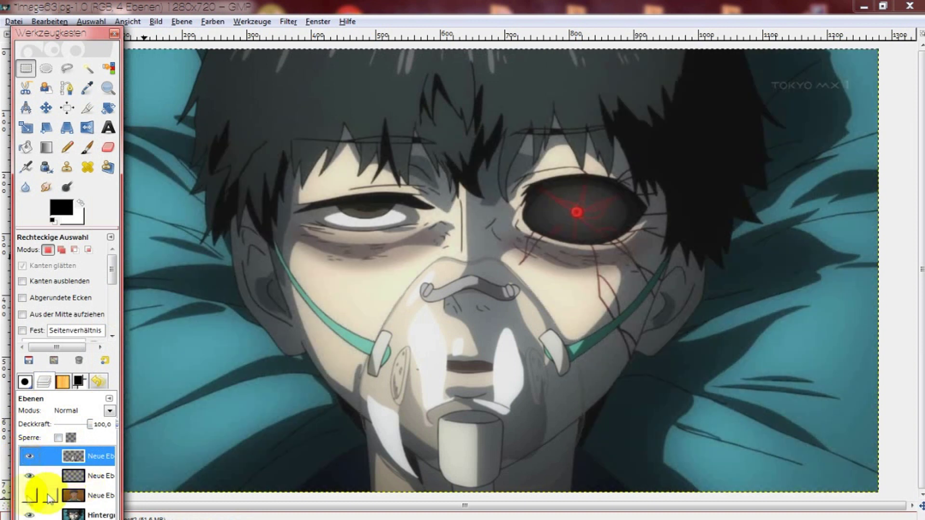
Step: Show the Haikyuu face layer and enlarge it with the Scale tool
{"action": "left_click", "coordinate": [26, 497]}
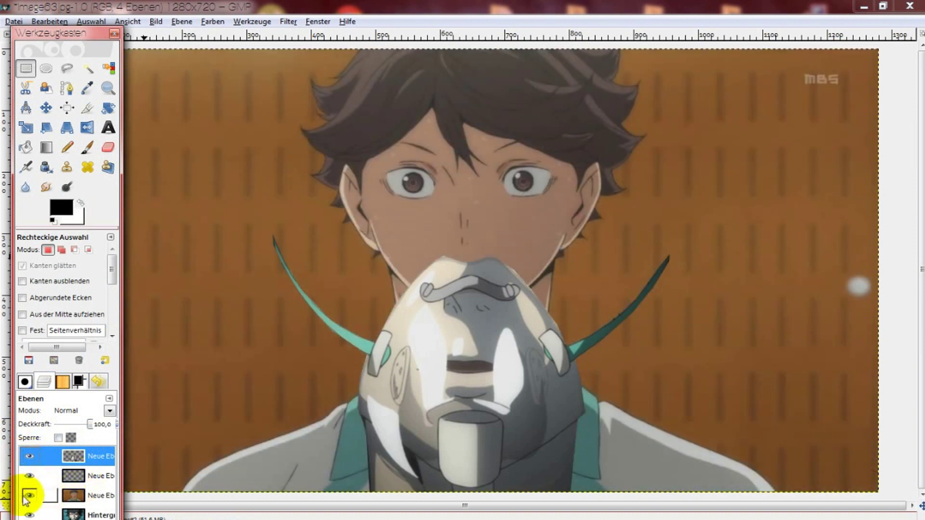
{"action": "left_click", "coordinate": [27, 496]}
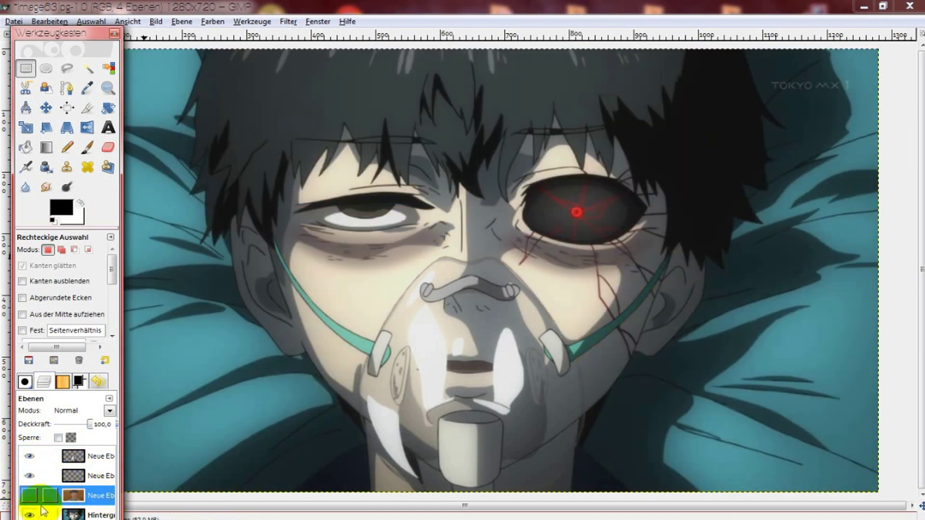
{"action": "left_click", "coordinate": [29, 495]}
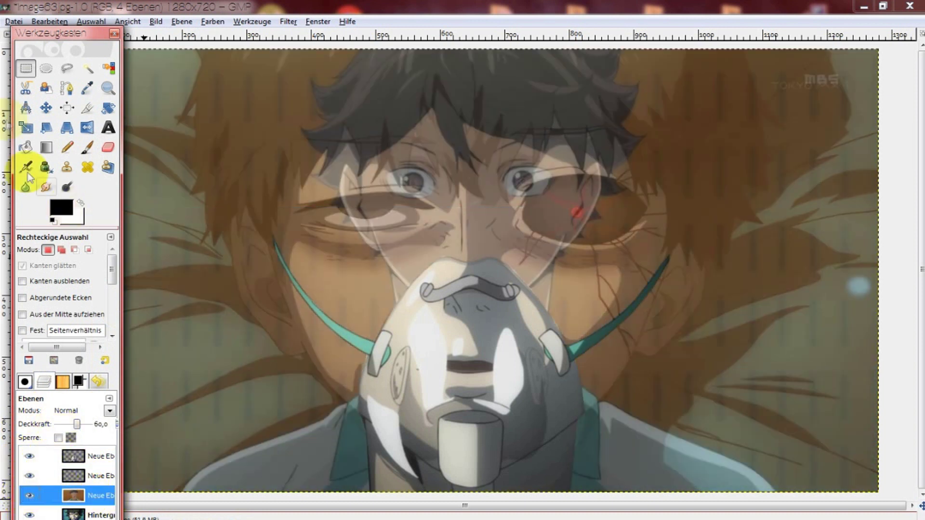
{"action": "left_click", "coordinate": [25, 127]}
{"action": "left_click", "coordinate": [776, 125]}
{"action": "left_click_drag", "start_coordinate": [776, 126], "coordinate": [424, 325]}
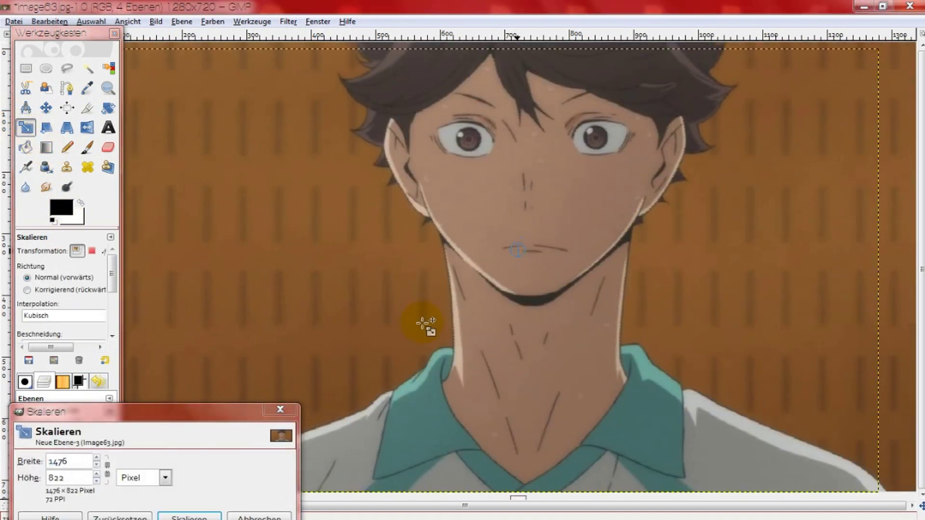
{"action": "left_click_drag", "start_coordinate": [188, 412], "coordinate": [237, 188]}
{"action": "left_click", "coordinate": [236, 296]}
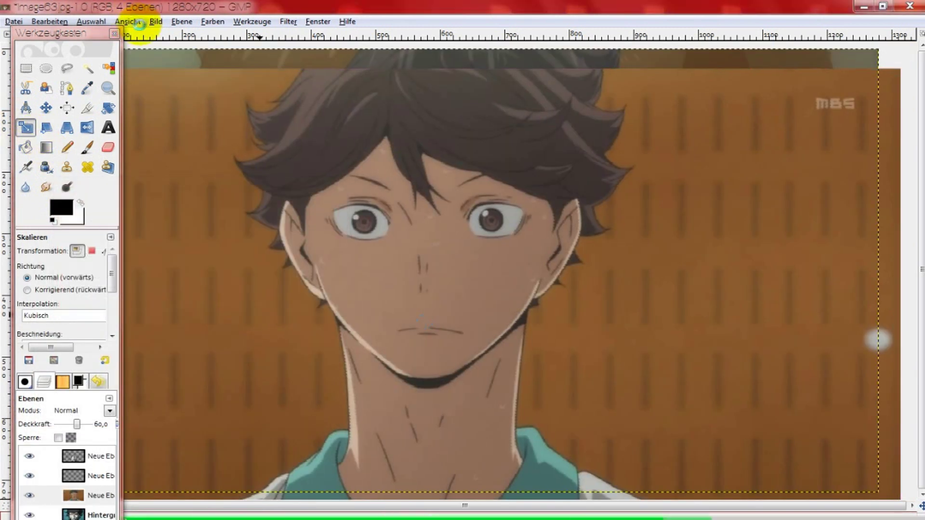
Step: At 50% zoom, enlarge and reposition the face layer over the scene
{"action": "left_click", "coordinate": [128, 21]}
{"action": "left_click", "coordinate": [362, 196]}
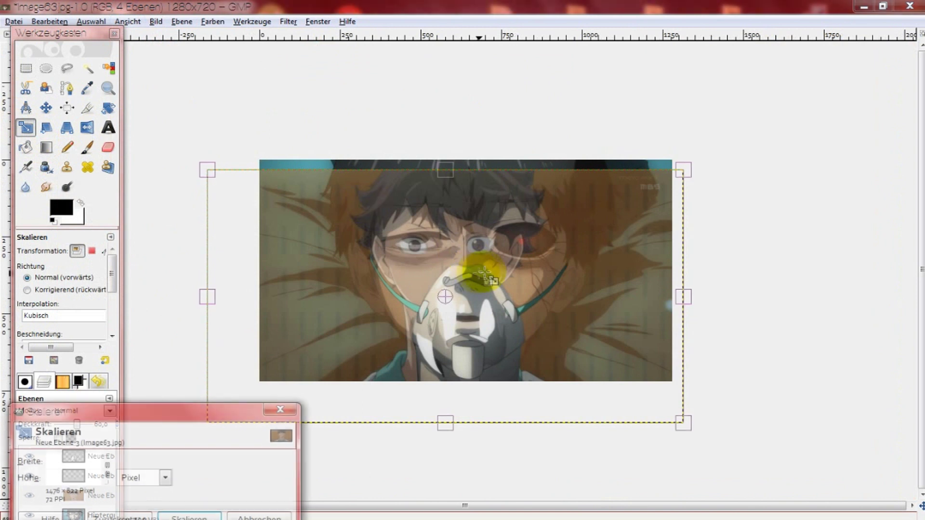
{"action": "left_click_drag", "start_coordinate": [495, 269], "coordinate": [781, 140]}
{"action": "left_click_drag", "start_coordinate": [527, 251], "coordinate": [458, 305]}
{"action": "left_click_drag", "start_coordinate": [144, 411], "coordinate": [154, 353]}
{"action": "left_click", "coordinate": [221, 450]}
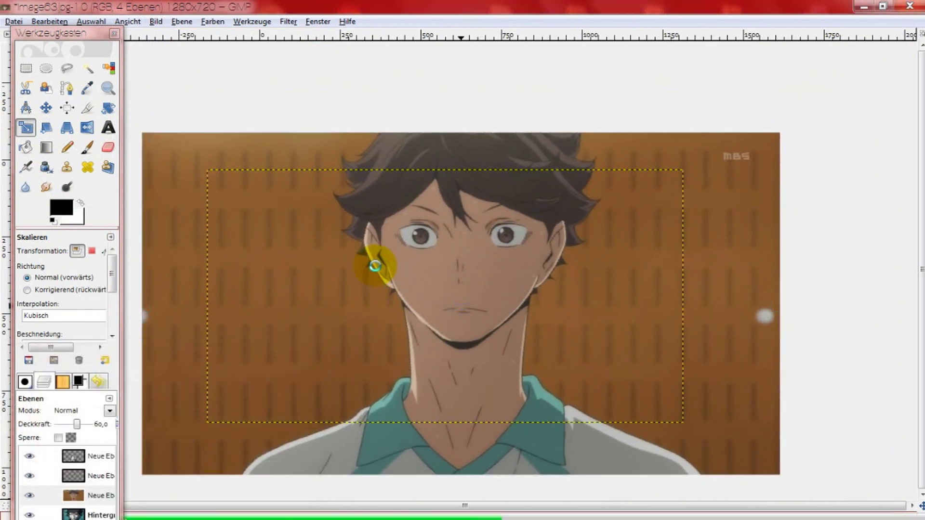
{"action": "left_click", "coordinate": [489, 288]}
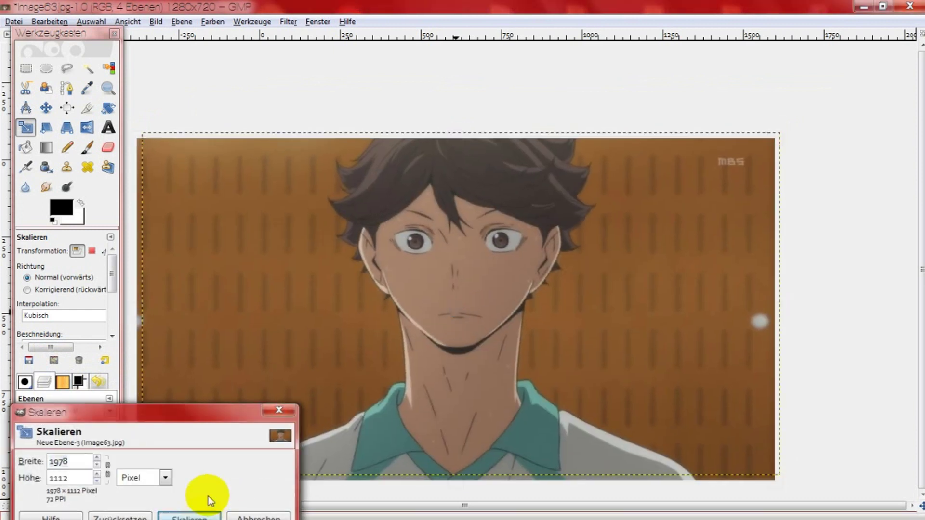
{"action": "left_click", "coordinate": [192, 517]}
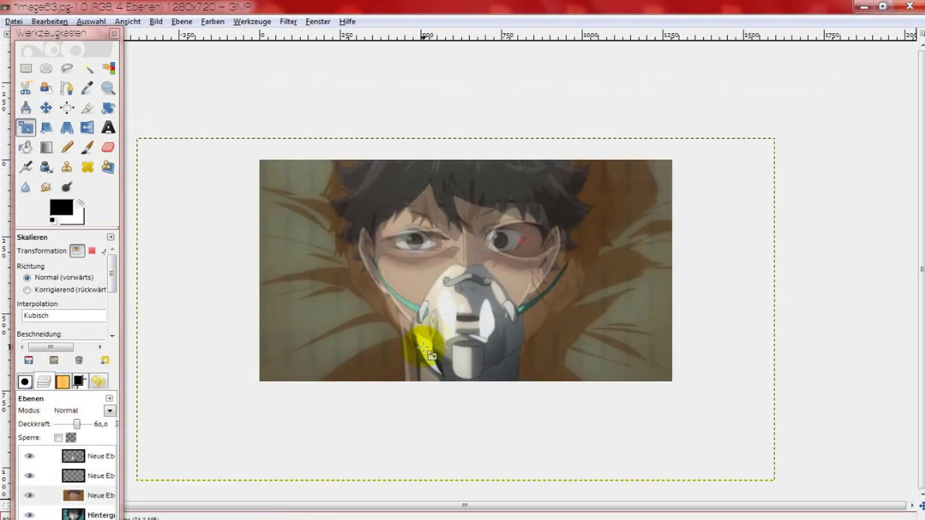
Step: Scale the face layer to 2152×1240 with the background hidden, then set opacity to 100
{"action": "left_click", "coordinate": [42, 491]}
{"action": "left_click", "coordinate": [29, 515]}
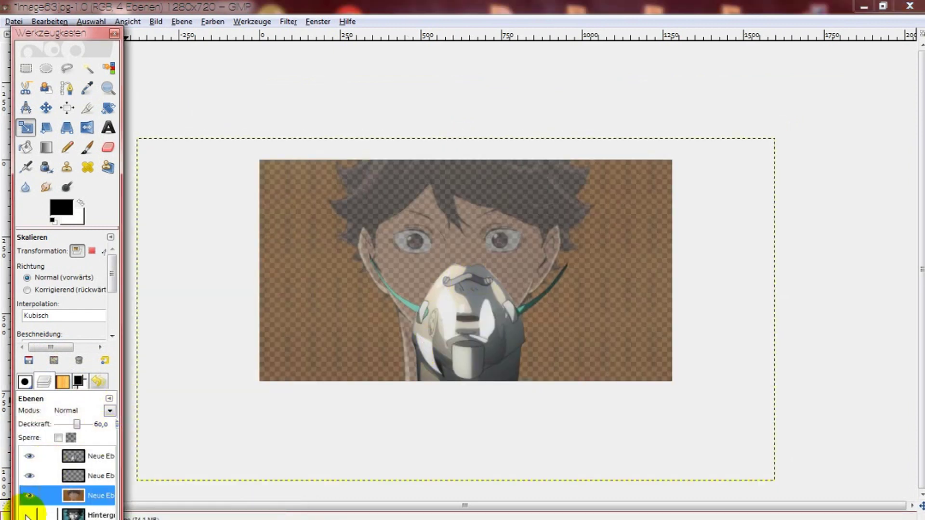
{"action": "left_click", "coordinate": [471, 274]}
{"action": "left_click_drag", "start_coordinate": [471, 289], "coordinate": [492, 328]}
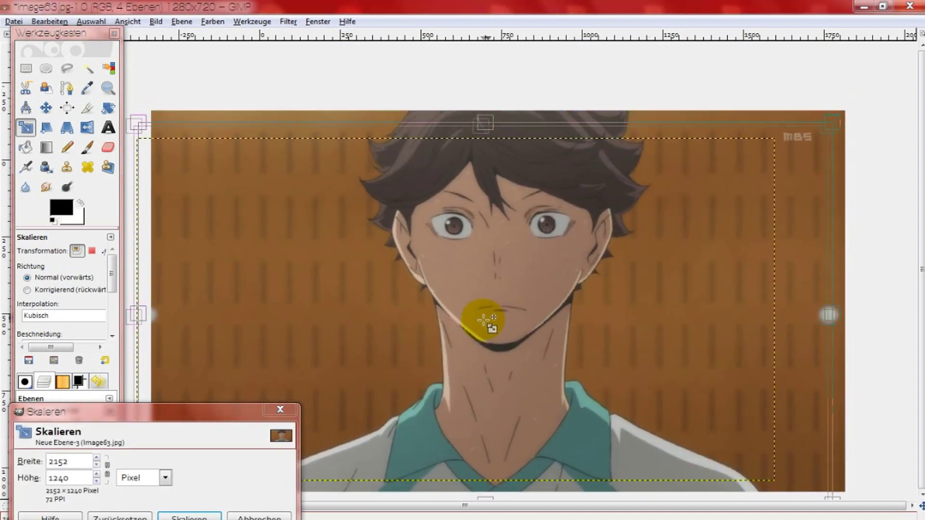
{"action": "left_click", "coordinate": [190, 517]}
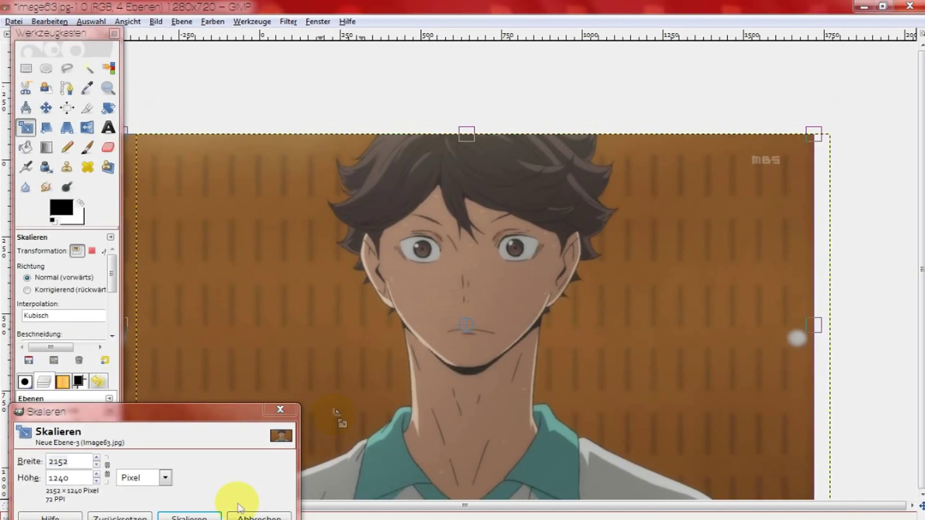
{"action": "left_click", "coordinate": [240, 507]}
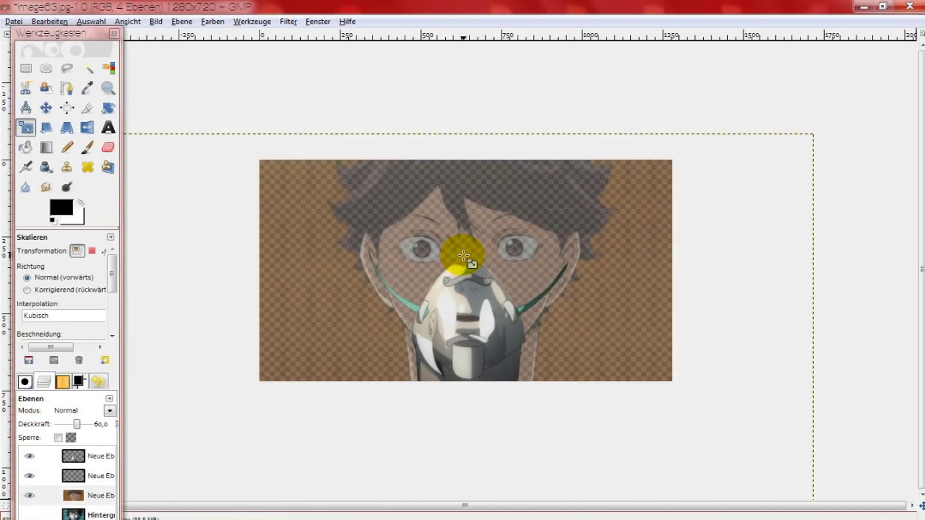
{"action": "left_click", "coordinate": [30, 515]}
{"action": "left_click_drag", "start_coordinate": [76, 424], "coordinate": [108, 432]}
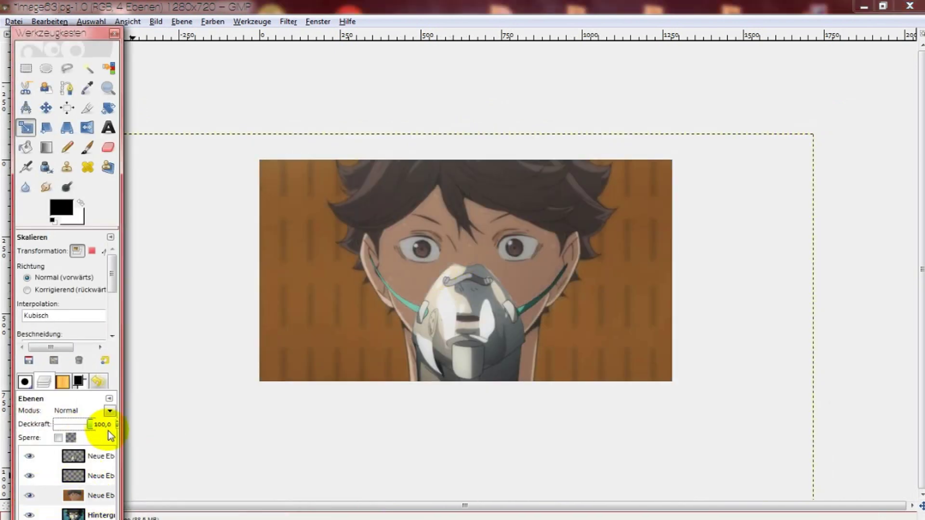
Step: At 200% zoom, place freehand points around the neck, jaw and hair and close the selection
{"action": "left_click", "coordinate": [128, 22]}
{"action": "left_click", "coordinate": [354, 180]}
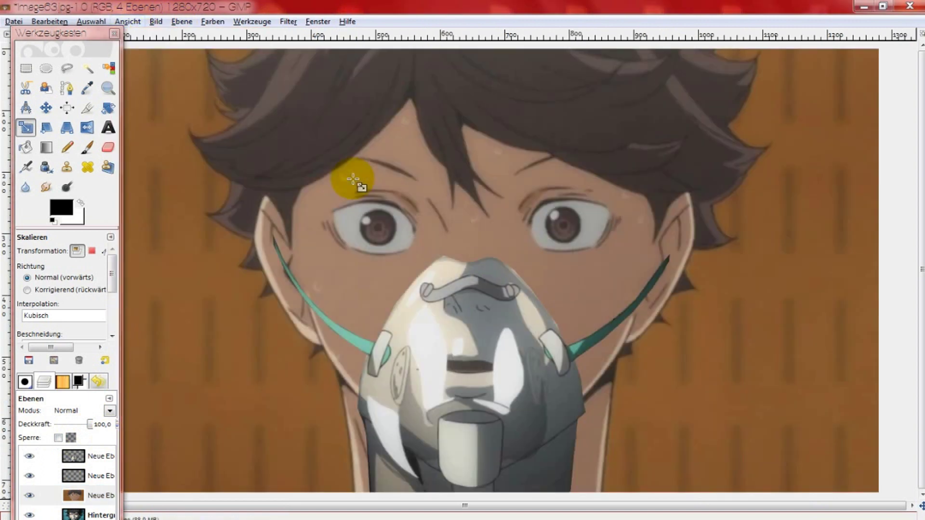
{"action": "left_click", "coordinate": [67, 68]}
{"action": "left_click", "coordinate": [354, 494]}
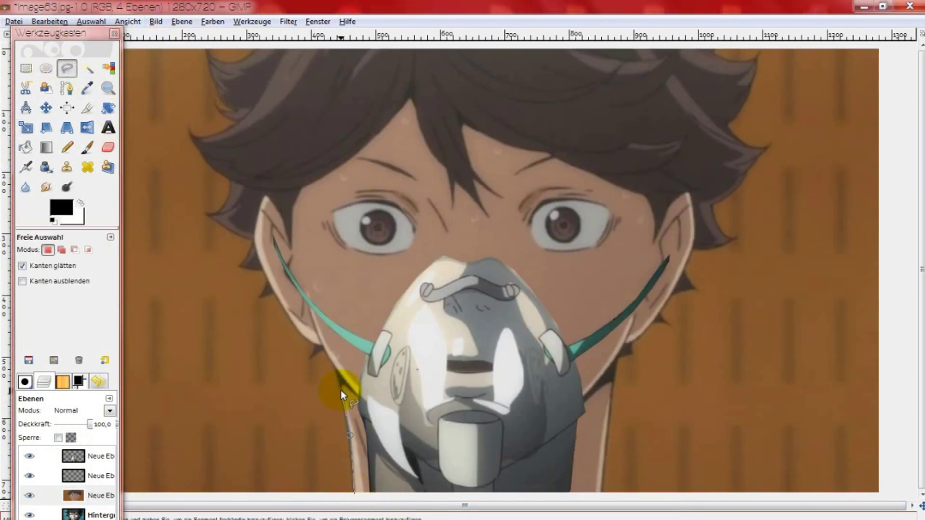
{"action": "left_click", "coordinate": [314, 355]}
{"action": "left_click", "coordinate": [299, 332]}
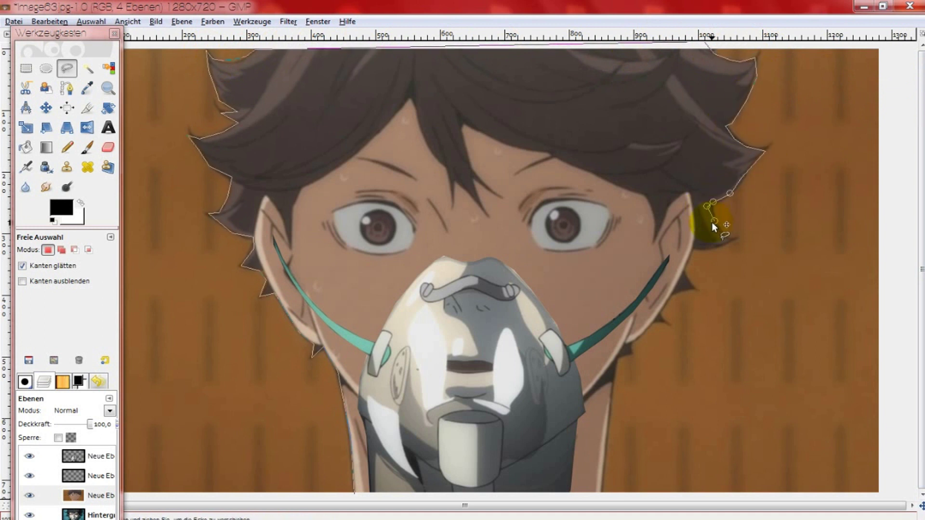
{"action": "left_click", "coordinate": [733, 240]}
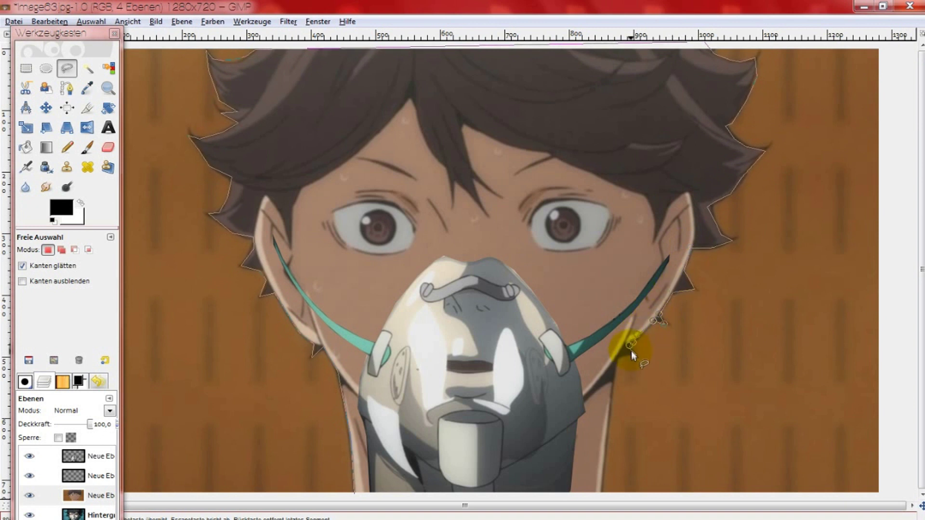
{"action": "key", "text": "Return"}
{"action": "left_click", "coordinate": [48, 21]}
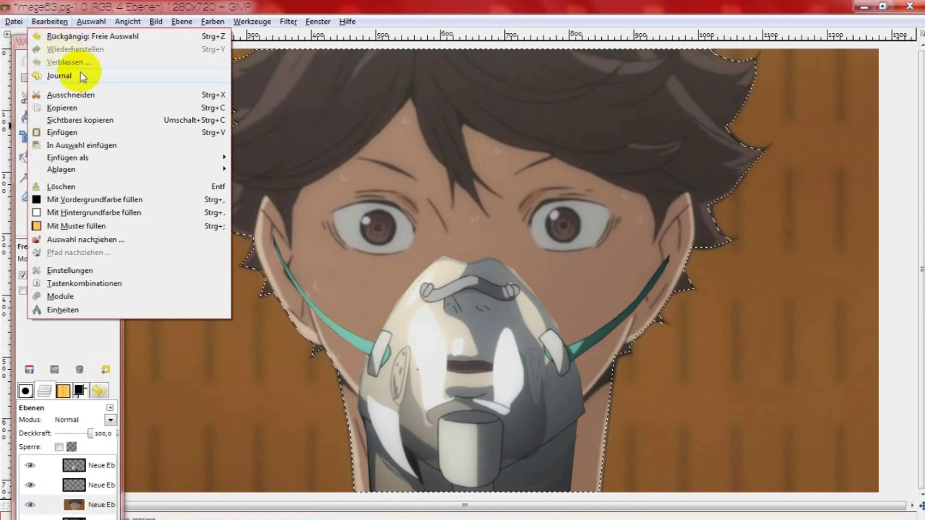
Step: Invert the selection, clear the brown backdrop, and anchor the result onto the face layer
{"action": "left_click", "coordinate": [102, 66]}
{"action": "right_click", "coordinate": [362, 161]}
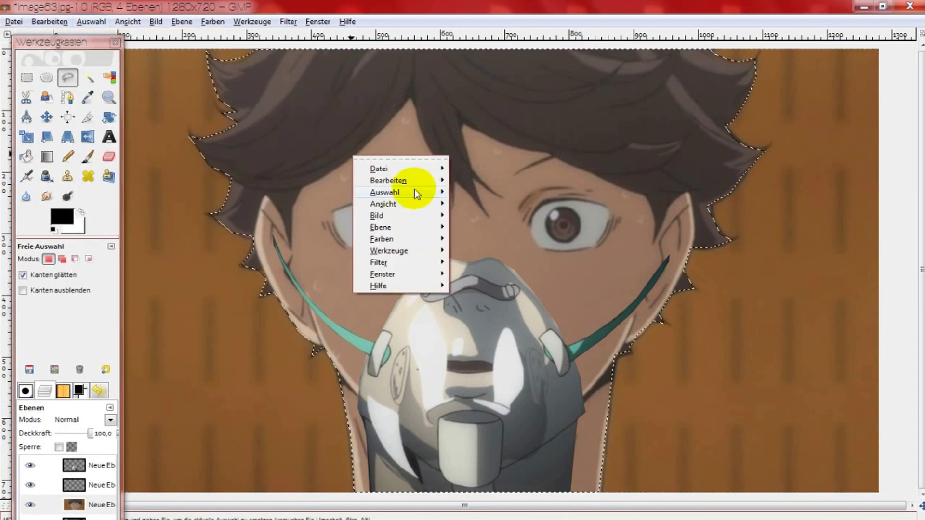
{"action": "left_click", "coordinate": [182, 22]}
{"action": "left_click", "coordinate": [203, 32]}
{"action": "key", "text": "Return"}
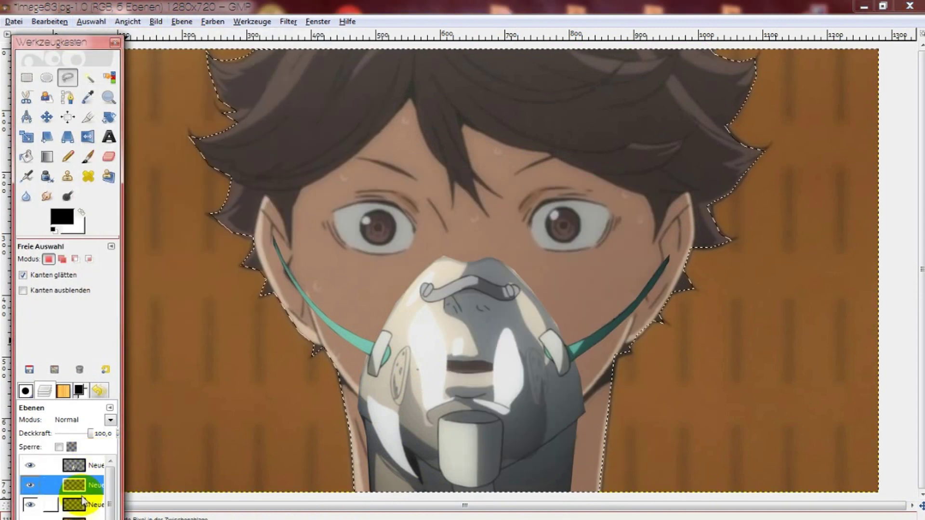
{"action": "right_click", "coordinate": [436, 290]}
{"action": "left_click", "coordinate": [578, 366]}
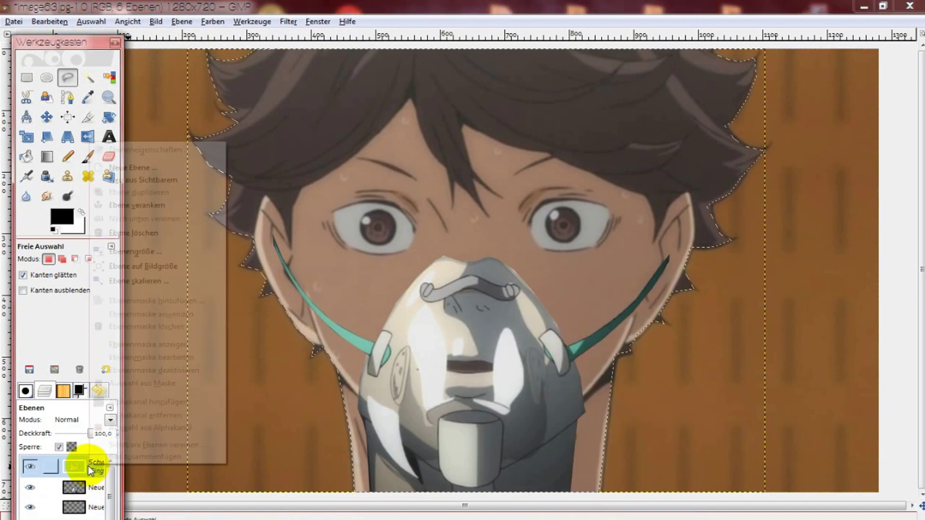
{"action": "right_click", "coordinate": [83, 503]}
{"action": "left_click", "coordinate": [128, 278]}
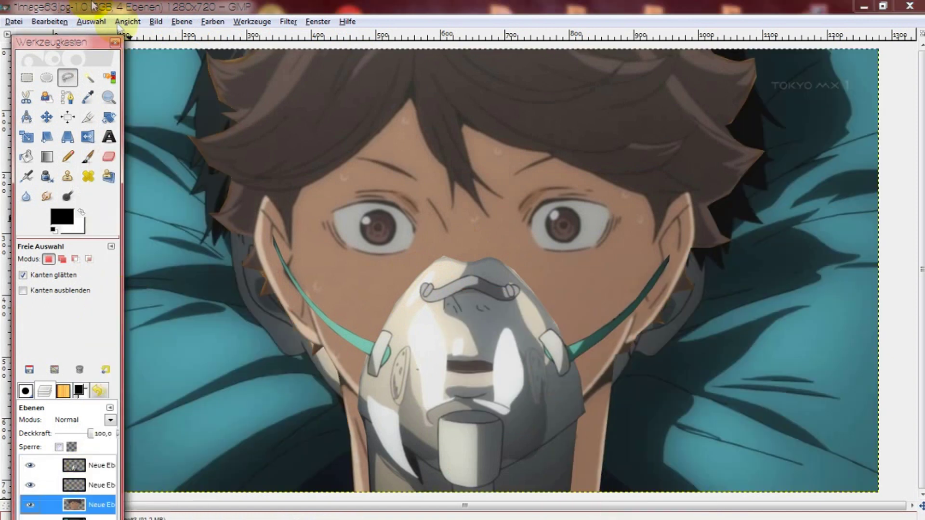
{"action": "left_click", "coordinate": [127, 21]}
{"action": "left_click", "coordinate": [328, 206]}
{"action": "left_click_drag", "start_coordinate": [78, 45], "coordinate": [103, 24]}
{"action": "key", "text": "shift+t"}
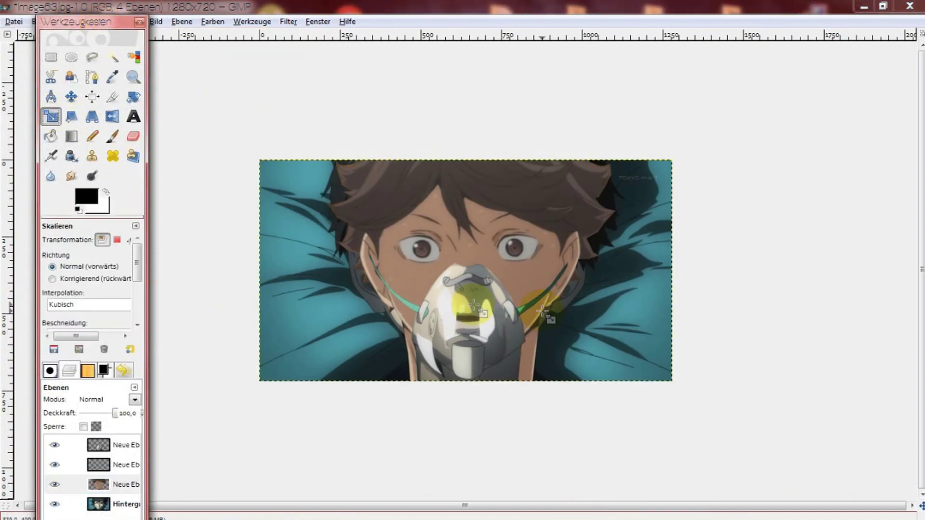
Step: Select the face layer's opaque area, scale it to about 958×804, and anchor it
{"action": "right_click", "coordinate": [97, 485]}
{"action": "left_click", "coordinate": [144, 441]}
{"action": "left_click", "coordinate": [543, 225]}
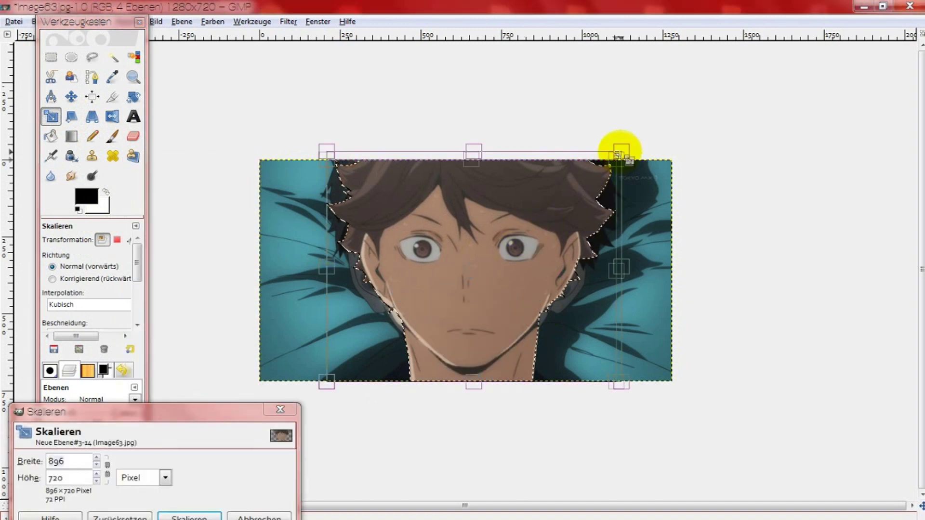
{"action": "left_click_drag", "start_coordinate": [620, 149], "coordinate": [621, 142]}
{"action": "mouse_move", "coordinate": [479, 259]}
{"action": "left_mouse_down"}
{"action": "mouse_move", "coordinate": [470, 279]}
{"action": "mouse_move", "coordinate": [464, 268]}
{"action": "left_mouse_up"}
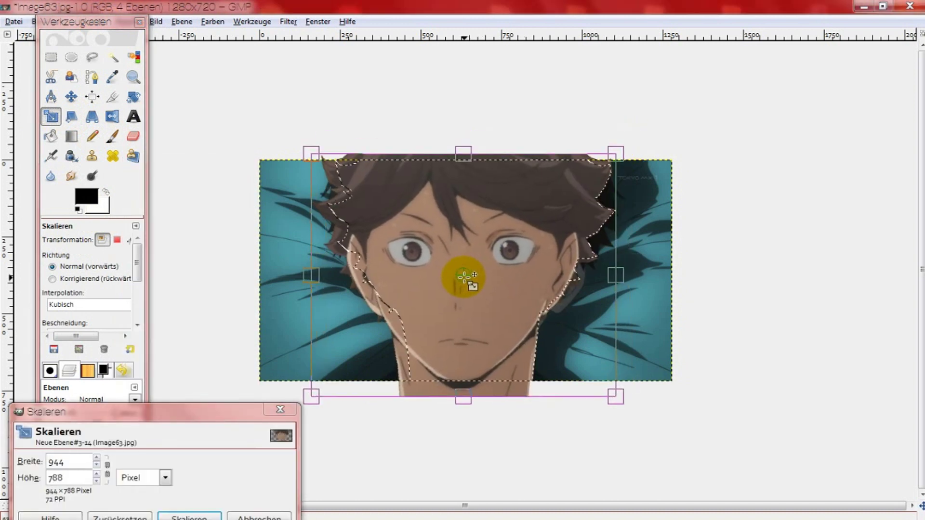
{"action": "left_click_drag", "start_coordinate": [621, 155], "coordinate": [620, 148]}
{"action": "left_click_drag", "start_coordinate": [232, 412], "coordinate": [241, 379]}
{"action": "left_click", "coordinate": [226, 481]}
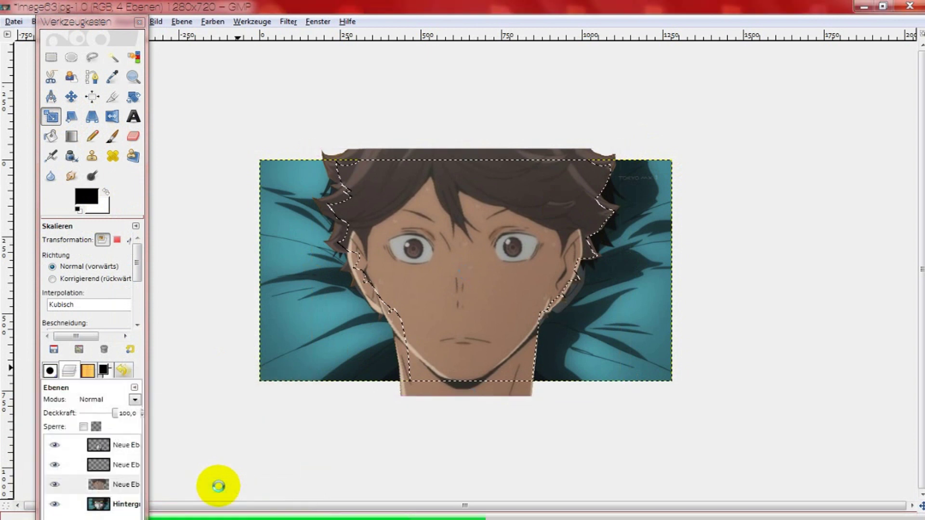
{"action": "right_click", "coordinate": [102, 439]}
{"action": "left_click", "coordinate": [171, 181]}
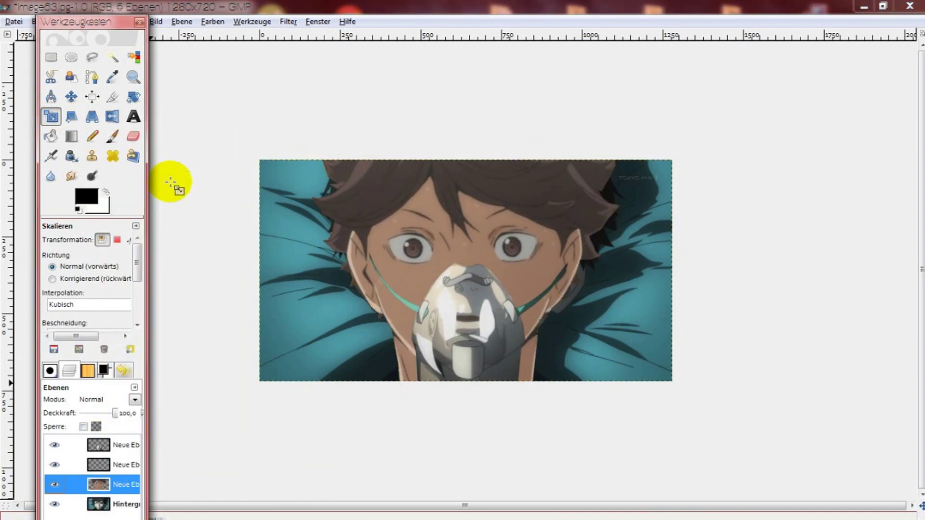
{"action": "left_click_drag", "start_coordinate": [97, 21], "coordinate": [83, 51]}
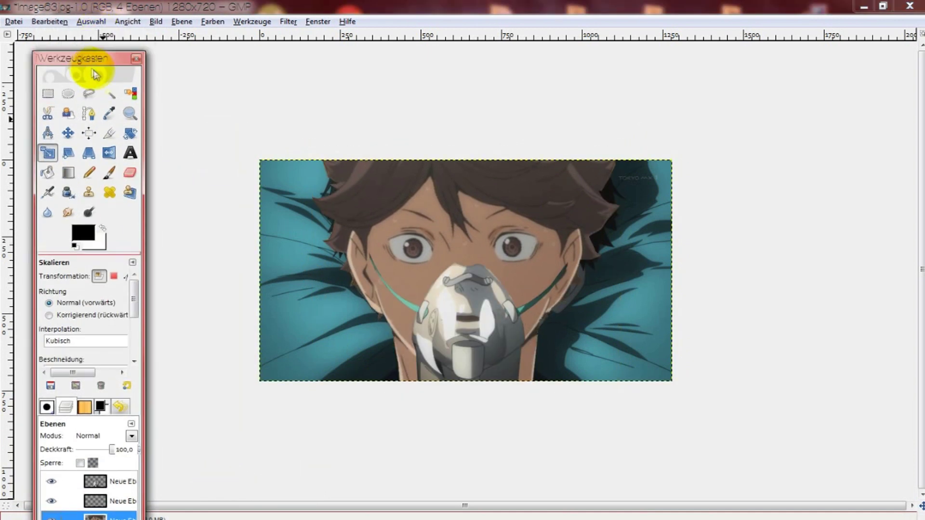
{"action": "left_click", "coordinate": [128, 22]}
{"action": "left_click", "coordinate": [378, 182]}
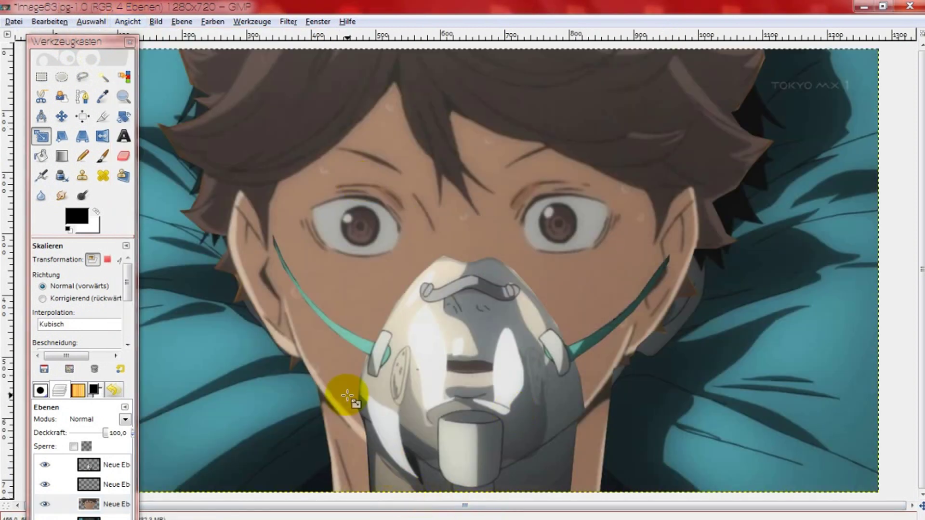
Step: Add a transparent layer above the background, then sample hair colours at 200% zoom
{"action": "left_click_drag", "start_coordinate": [91, 32], "coordinate": [91, 12]}
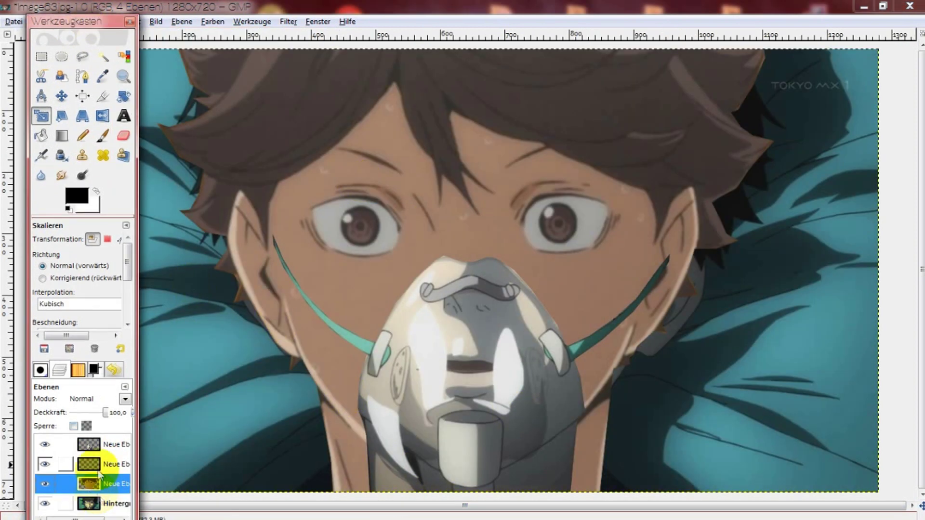
{"action": "mouse_move", "coordinate": [87, 486]}
{"action": "left_mouse_down"}
{"action": "mouse_move", "coordinate": [93, 458]}
{"action": "mouse_move", "coordinate": [86, 504]}
{"action": "left_mouse_up"}
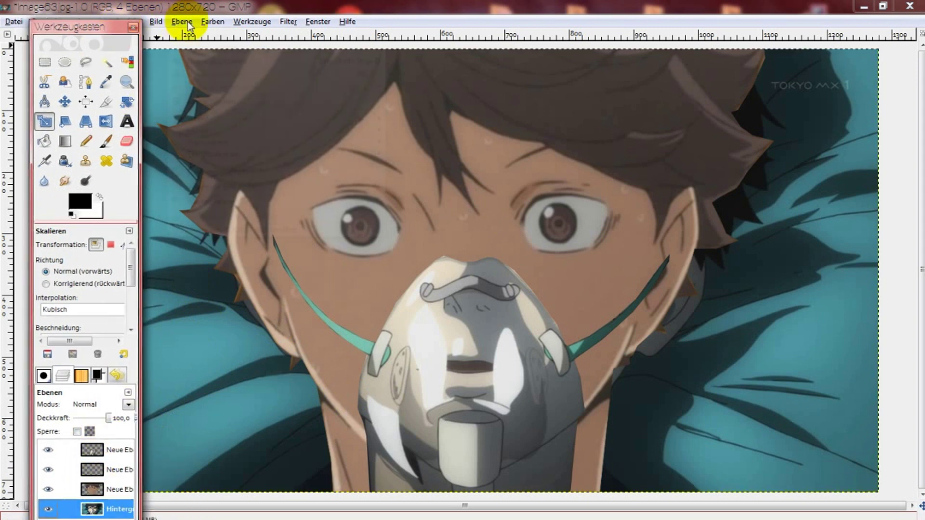
{"action": "left_click", "coordinate": [182, 22]}
{"action": "left_click", "coordinate": [197, 32]}
{"action": "left_click", "coordinate": [224, 324]}
{"action": "left_click", "coordinate": [106, 82]}
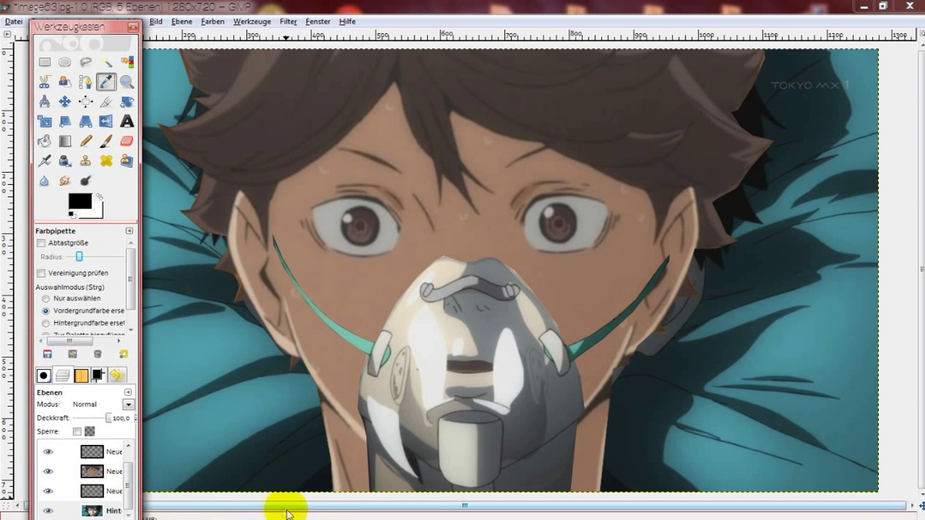
{"action": "left_click", "coordinate": [128, 21]}
{"action": "left_click", "coordinate": [389, 180]}
{"action": "scroll", "coordinate": [299, 263], "scroll_direction": "up", "scroll_amount": 3}
{"action": "scroll", "coordinate": [299, 263], "scroll_direction": "left", "scroll_amount": 10}
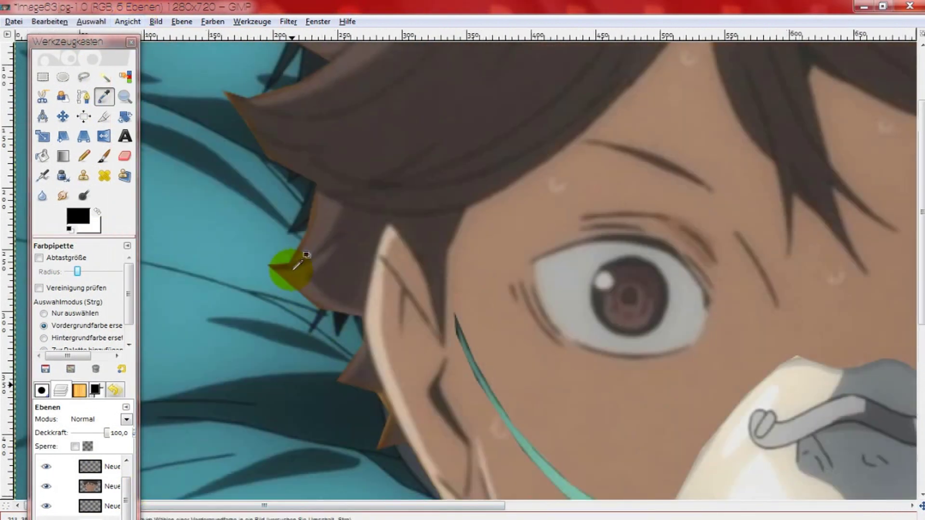
Step: Shrink the paintbrush to 0.34 and sample dark teal from the bedsheet background
{"action": "left_click", "coordinate": [104, 156]}
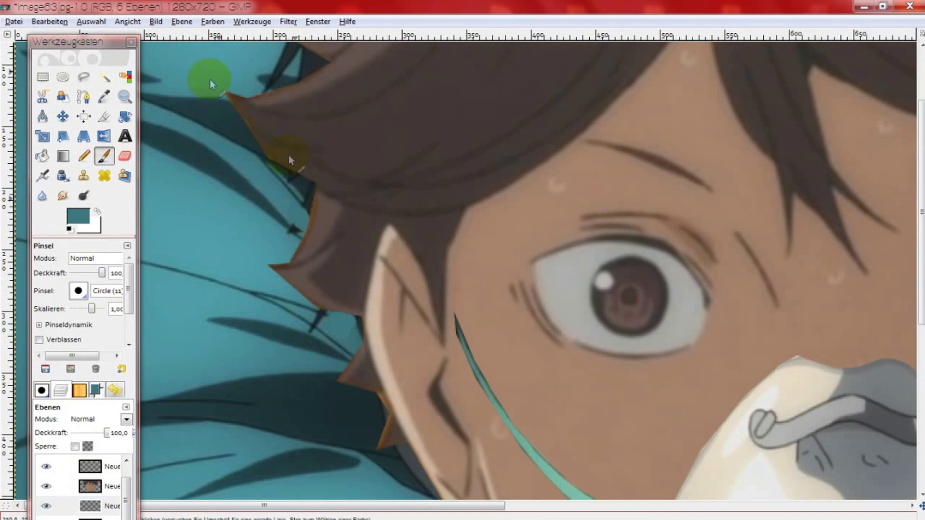
{"action": "left_click_drag", "start_coordinate": [92, 309], "coordinate": [86, 309]}
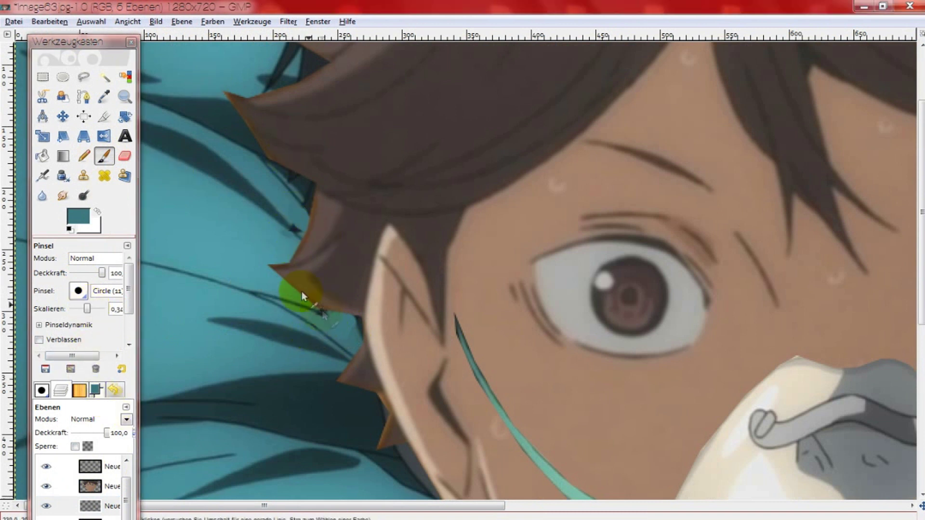
{"action": "left_click", "coordinate": [104, 97]}
{"action": "left_click_drag", "start_coordinate": [83, 42], "coordinate": [83, 24]}
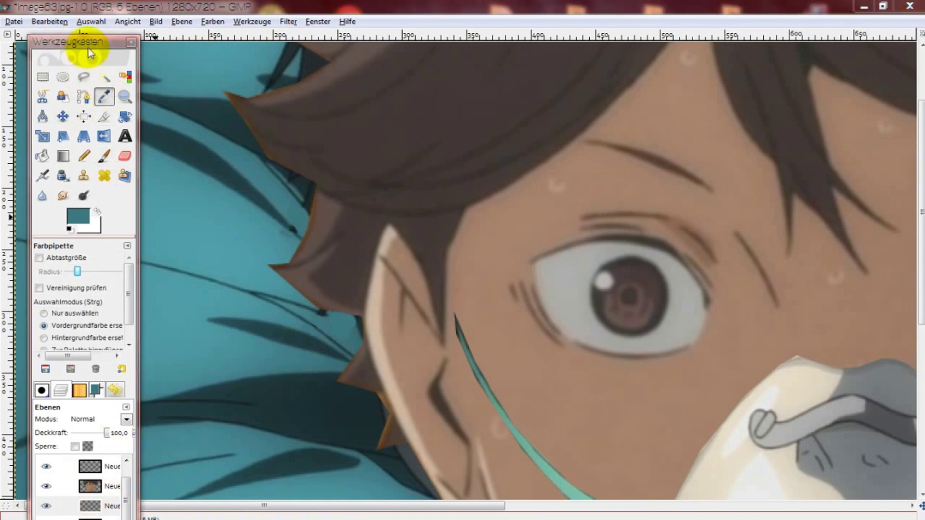
{"action": "left_click", "coordinate": [90, 509]}
{"action": "left_click", "coordinate": [293, 225]}
{"action": "key", "text": "p"}
{"action": "key", "text": "Page_Up"}
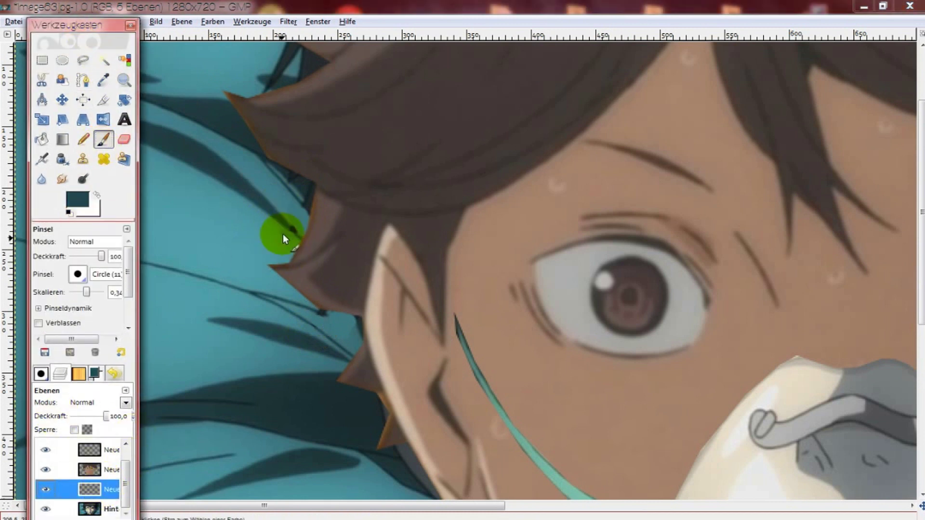
Step: Zoom in on the hair edge and paint sampled teal over the brown fringe
{"action": "left_click", "coordinate": [128, 21]}
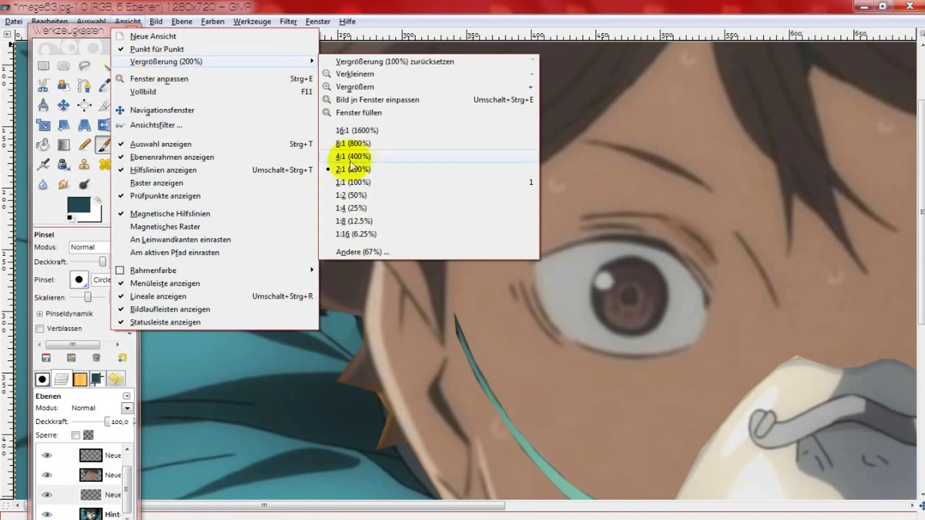
{"action": "left_click", "coordinate": [380, 147]}
{"action": "left_click_drag", "start_coordinate": [369, 505], "coordinate": [255, 505]}
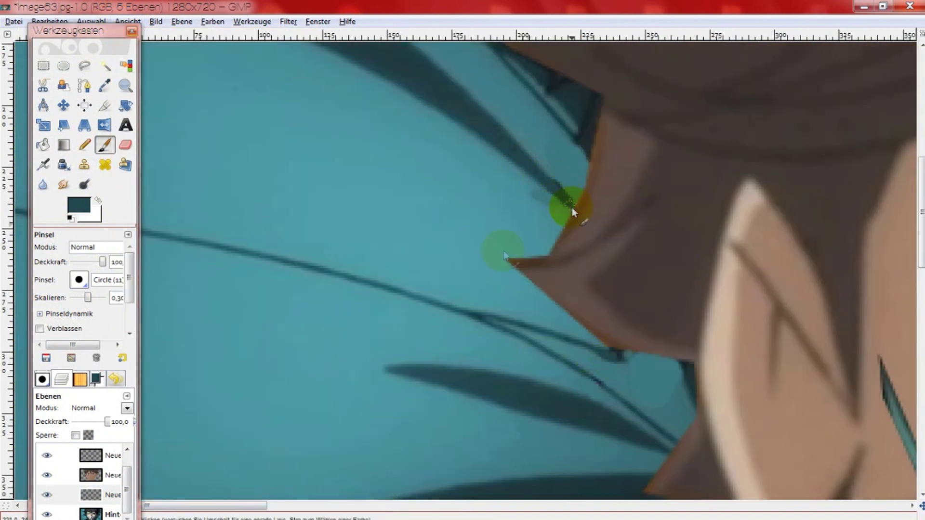
{"action": "scroll", "coordinate": [571, 209], "scroll_direction": "up", "scroll_amount": 3}
{"action": "scroll", "coordinate": [495, 252], "scroll_direction": "up", "scroll_amount": 3}
{"action": "left_click", "coordinate": [104, 86]}
{"action": "left_click", "coordinate": [82, 495]}
{"action": "key", "text": "p"}
{"action": "left_click_drag", "start_coordinate": [568, 313], "coordinate": [557, 299]}
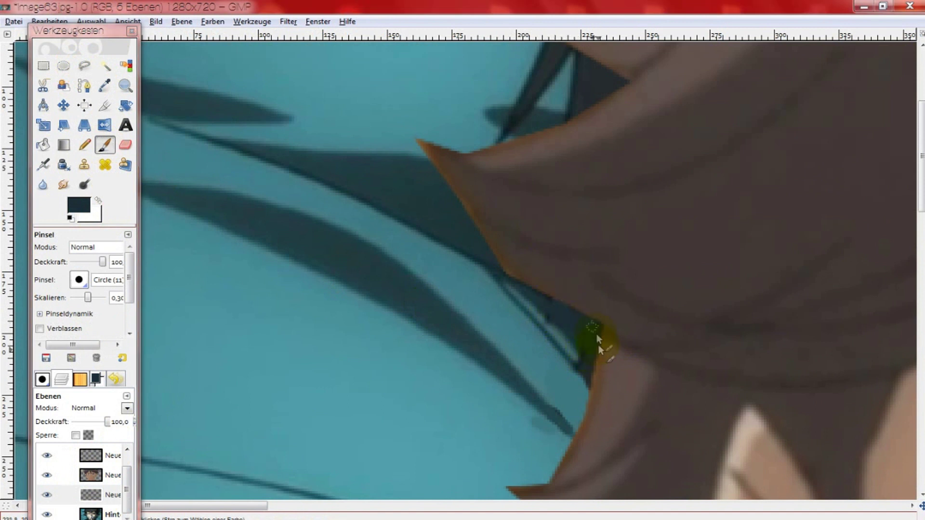
Step: Resample dark teal, shrink the brush to 0.23, and cover more fringe at the hair edge
{"action": "key", "text": "o"}
{"action": "left_click", "coordinate": [124, 479]}
{"action": "left_click", "coordinate": [568, 326]}
{"action": "left_click", "coordinate": [124, 495]}
{"action": "key", "text": "p"}
{"action": "left_click", "coordinate": [49, 21]}
{"action": "left_click", "coordinate": [93, 289]}
{"action": "left_click_drag", "start_coordinate": [88, 297], "coordinate": [86, 297]}
{"action": "left_click", "coordinate": [589, 378]}
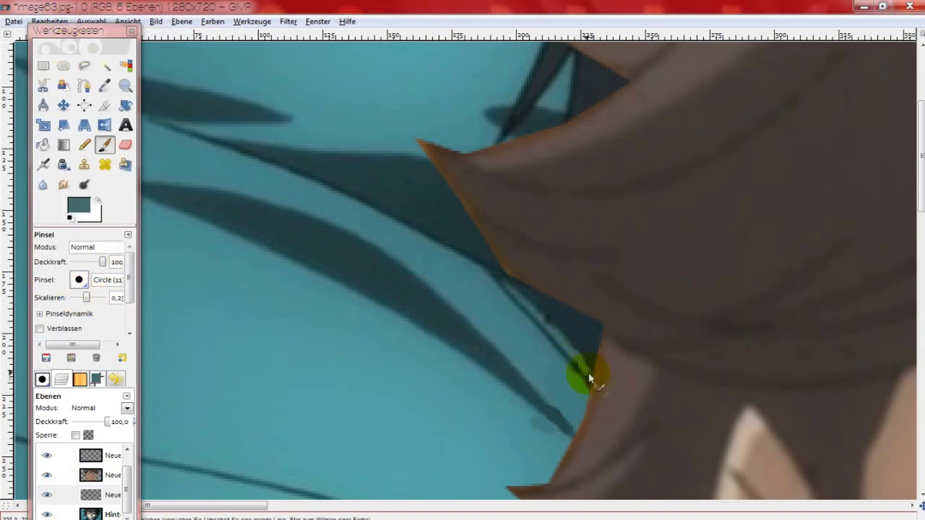
Step: Sample darker and lighter background teals and dab over the remaining dark strand
{"action": "key", "text": "o"}
{"action": "left_click", "coordinate": [542, 320]}
{"action": "left_click", "coordinate": [293, 419]}
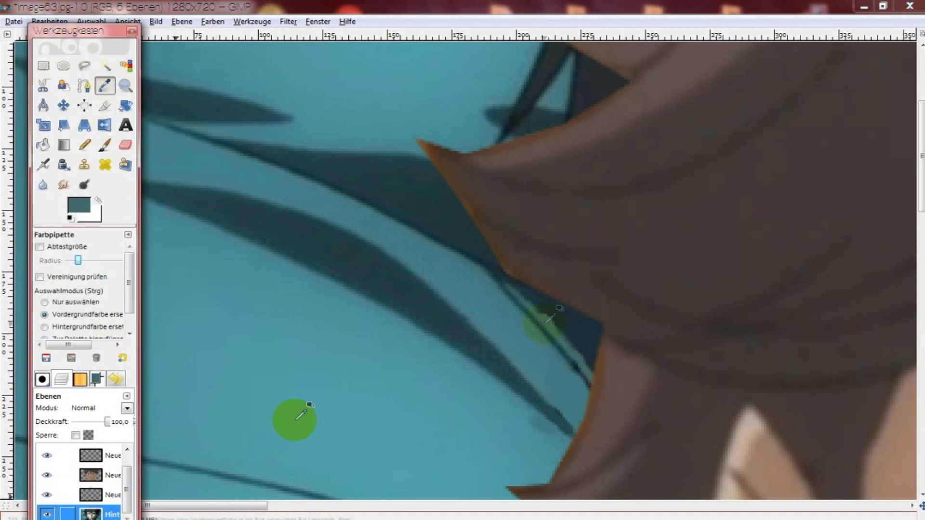
{"action": "key", "text": "p"}
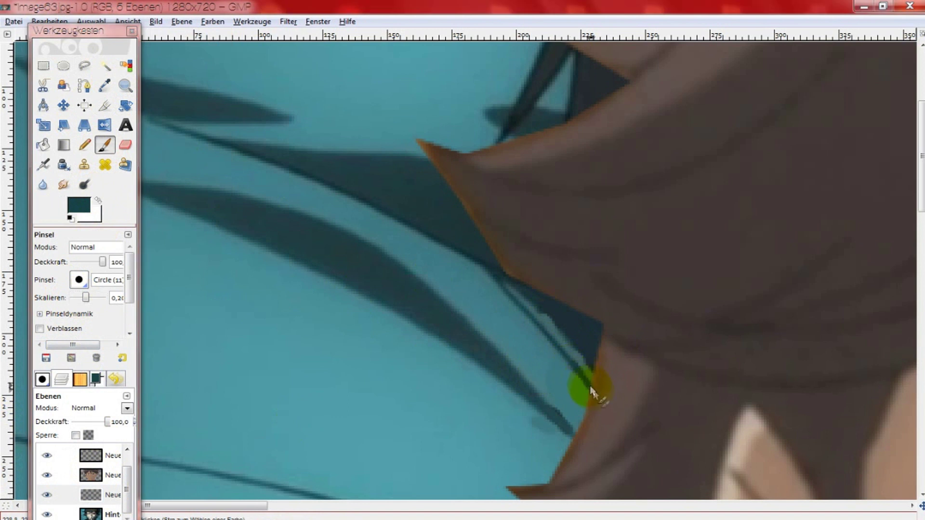
{"action": "scroll", "coordinate": [588, 386], "scroll_direction": "down", "scroll_amount": 5}
{"action": "key", "text": "o"}
{"action": "left_click", "coordinate": [111, 512]}
{"action": "left_click", "coordinate": [553, 207]}
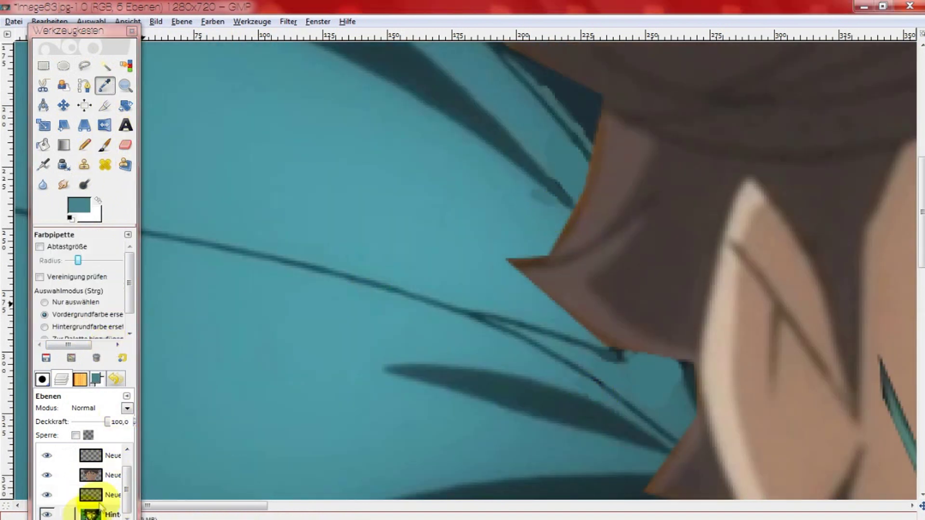
{"action": "left_click", "coordinate": [93, 506]}
{"action": "key", "text": "p"}
{"action": "left_click", "coordinate": [551, 206]}
{"action": "scroll", "coordinate": [549, 207], "scroll_direction": "down", "scroll_amount": 3}
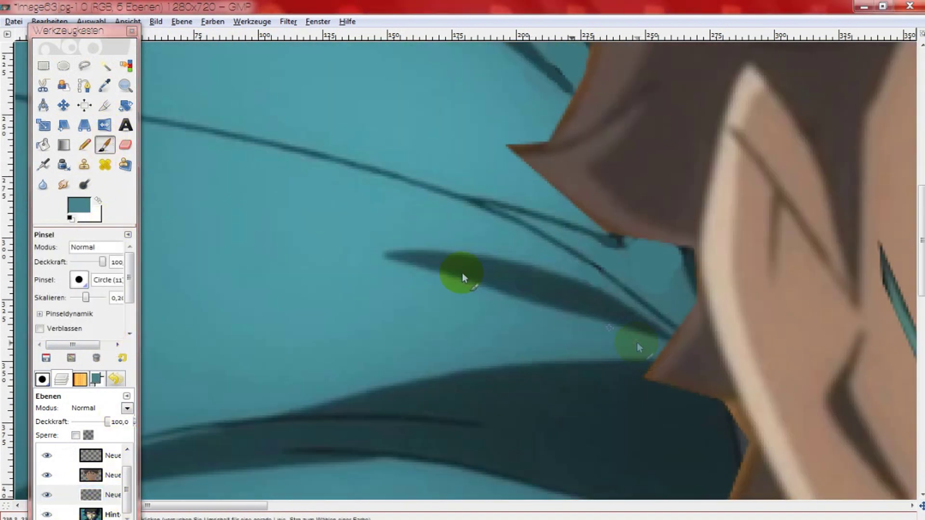
{"action": "key", "text": "s"}
{"action": "scroll", "coordinate": [489, 172], "scroll_direction": "up", "scroll_amount": 3}
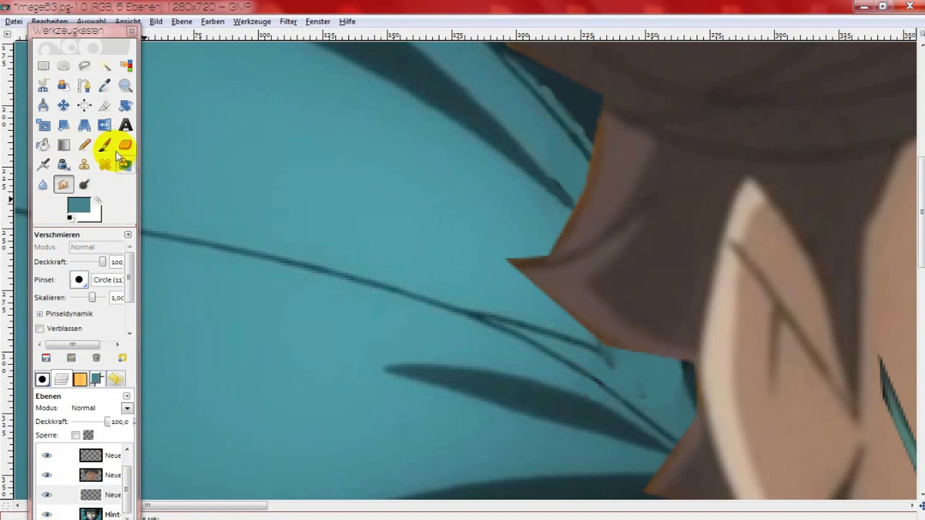
Step: Smudge the dark line into the teal with a smaller smudge brush
{"action": "left_click_drag", "start_coordinate": [606, 359], "coordinate": [617, 366]}
{"action": "left_click_drag", "start_coordinate": [92, 298], "coordinate": [89, 301]}
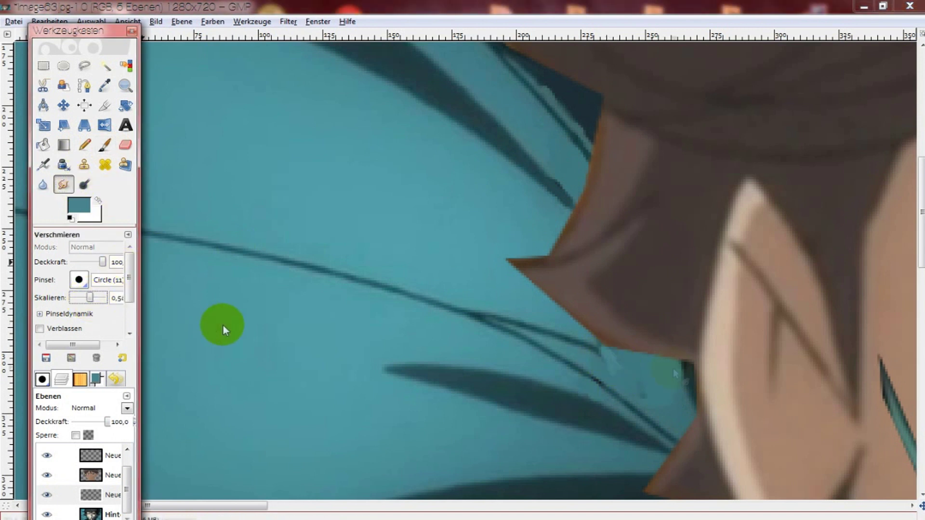
{"action": "left_click", "coordinate": [621, 367]}
{"action": "scroll", "coordinate": [643, 384], "scroll_direction": "up", "scroll_amount": 3}
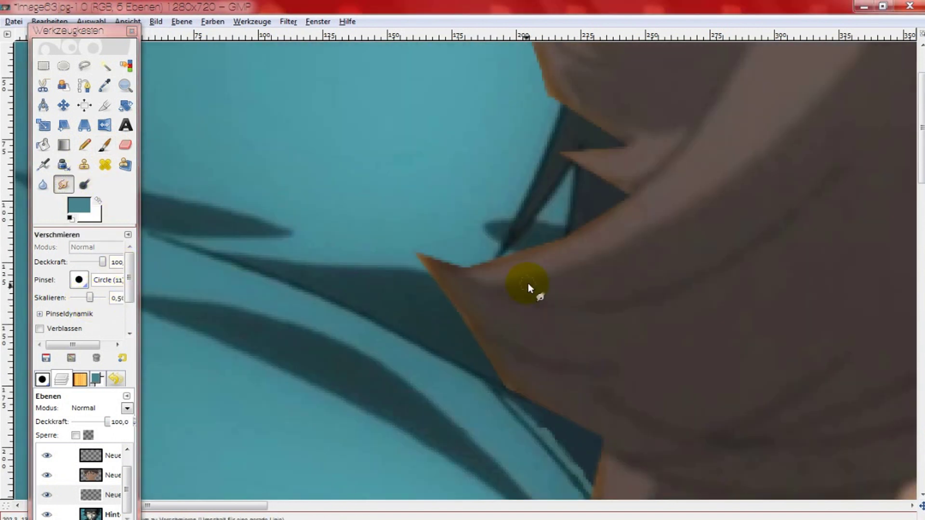
{"action": "scroll", "coordinate": [533, 289], "scroll_direction": "up", "scroll_amount": 5}
Step: Sample dark background teal and paint a stroke between the hair spikes on the patch layer
{"action": "left_click", "coordinate": [105, 86]}
{"action": "left_click", "coordinate": [92, 514]}
{"action": "left_click", "coordinate": [368, 252]}
{"action": "key", "text": "p"}
{"action": "left_click", "coordinate": [96, 477]}
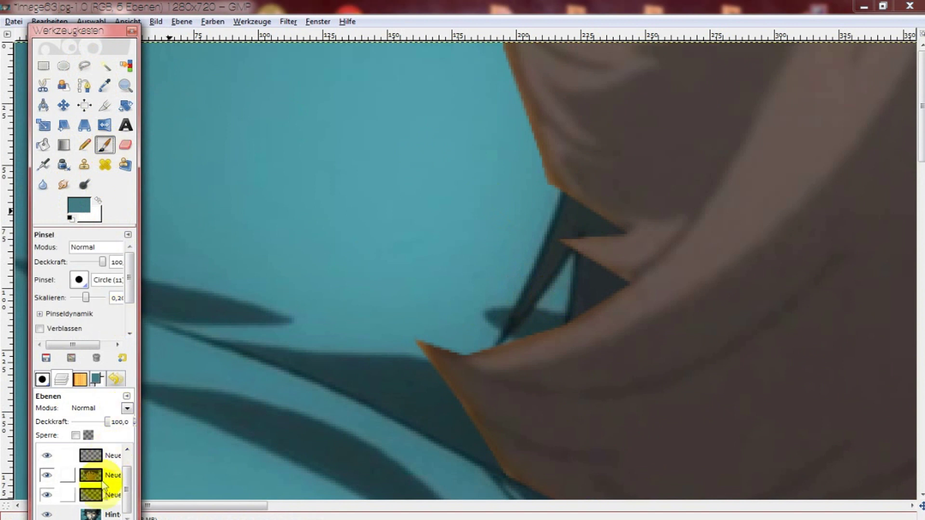
{"action": "left_click_drag", "start_coordinate": [564, 255], "coordinate": [540, 293]}
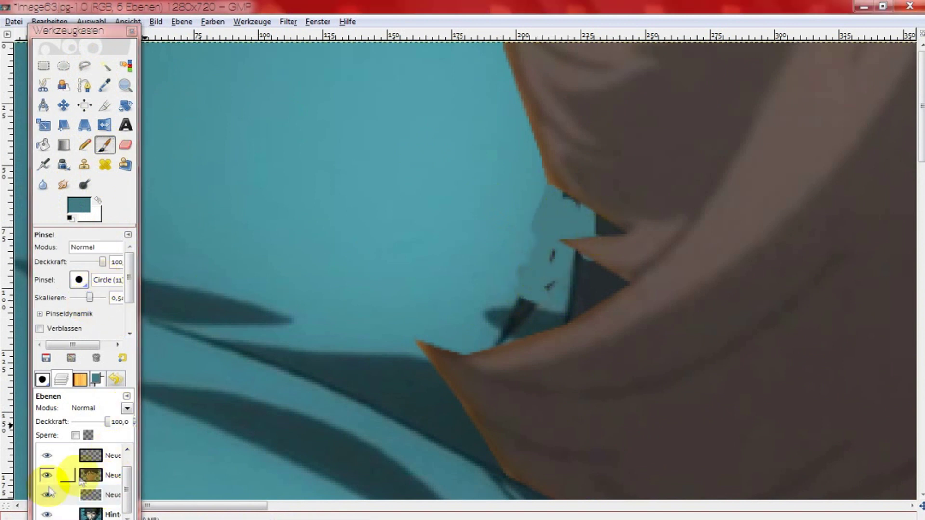
Step: Cover the remaining dark marks with sampled light teal from around the hair spike
{"action": "left_click", "coordinate": [105, 145]}
{"action": "left_click", "coordinate": [516, 241], "text": "ctrl"}
{"action": "left_click", "coordinate": [539, 212], "text": "ctrl"}
{"action": "left_click_drag", "start_coordinate": [562, 234], "coordinate": [525, 277]}
{"action": "left_click", "coordinate": [579, 189]}
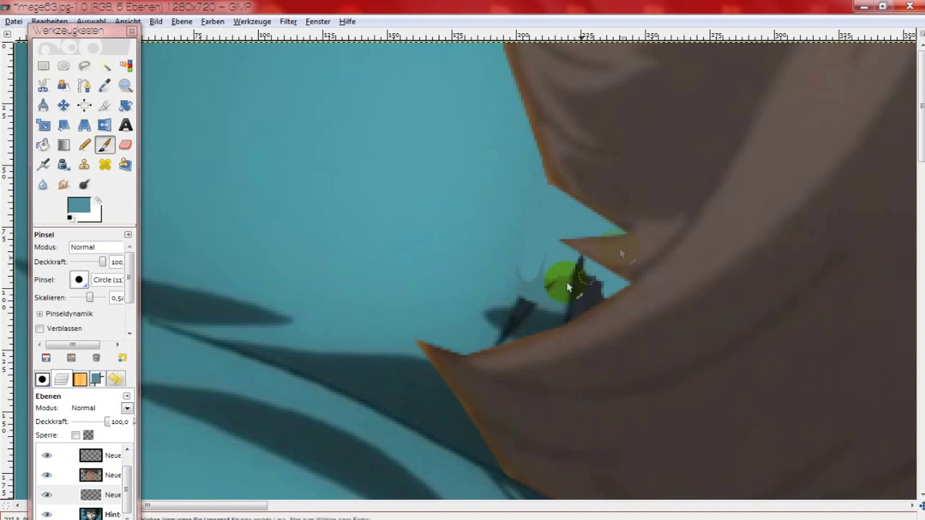
{"action": "left_click", "coordinate": [533, 281], "text": "ctrl"}
{"action": "left_click_drag", "start_coordinate": [516, 289], "coordinate": [597, 309]}
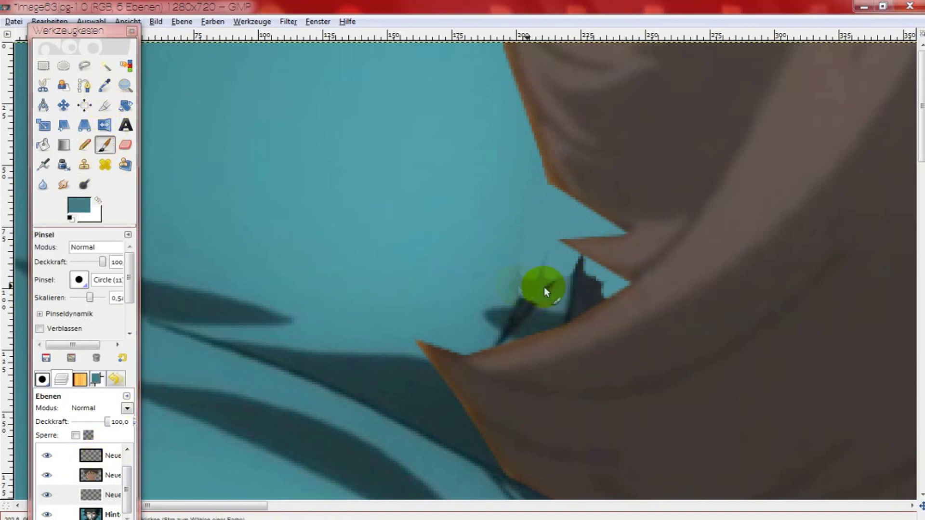
Step: Smear the patch with a 3.4 smudge brush, undo it, and return to 0.54
{"action": "left_click", "coordinate": [63, 184]}
{"action": "left_click_drag", "start_coordinate": [90, 298], "coordinate": [97, 298]}
{"action": "left_click_drag", "start_coordinate": [534, 239], "coordinate": [596, 266]}
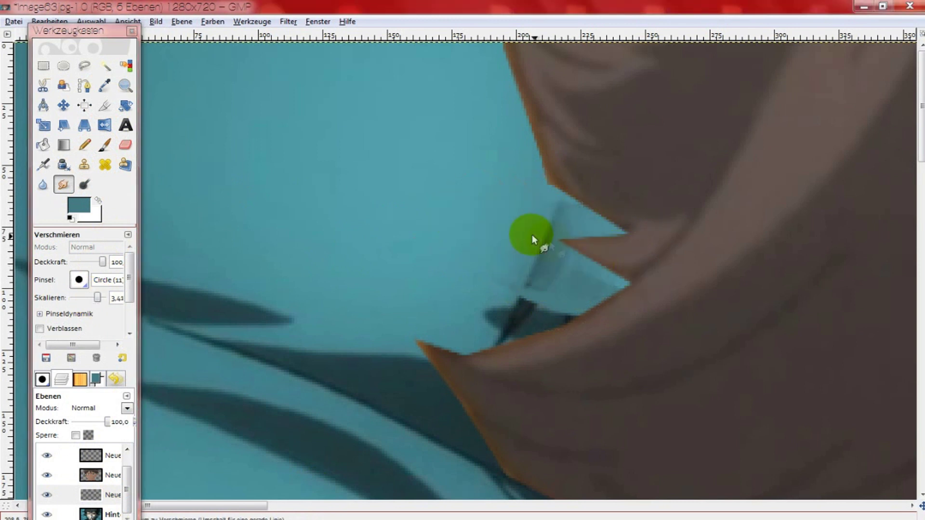
{"action": "left_click", "coordinate": [58, 21]}
{"action": "left_click", "coordinate": [53, 21]}
{"action": "left_click", "coordinate": [62, 35]}
{"action": "left_click_drag", "start_coordinate": [97, 298], "coordinate": [89, 298]}
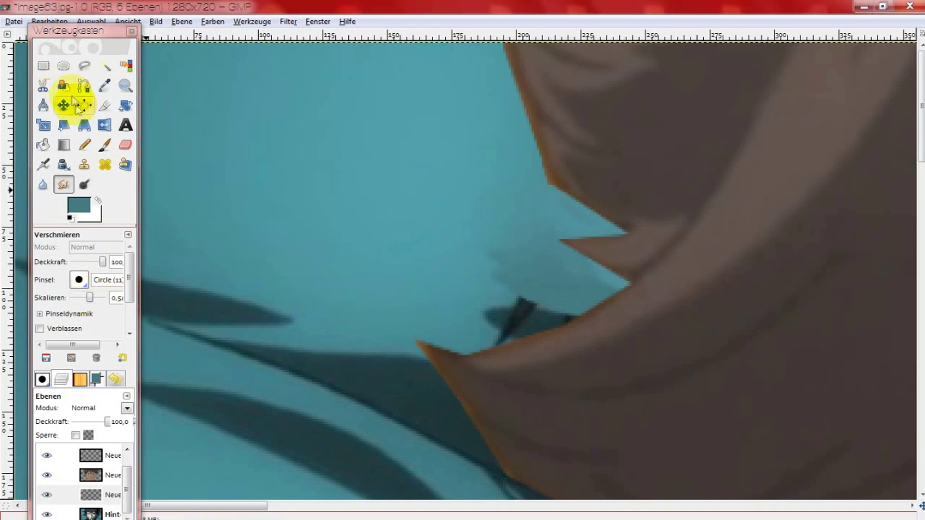
Step: Sample dark and medium shadow teals and smudge the shadow edge near the hair
{"action": "left_click", "coordinate": [105, 85]}
{"action": "left_click", "coordinate": [503, 313]}
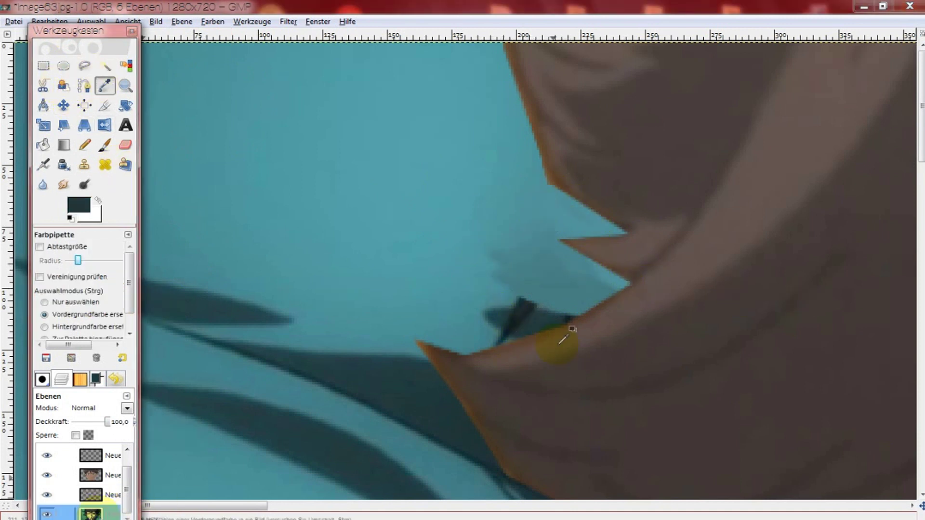
{"action": "left_click", "coordinate": [105, 145]}
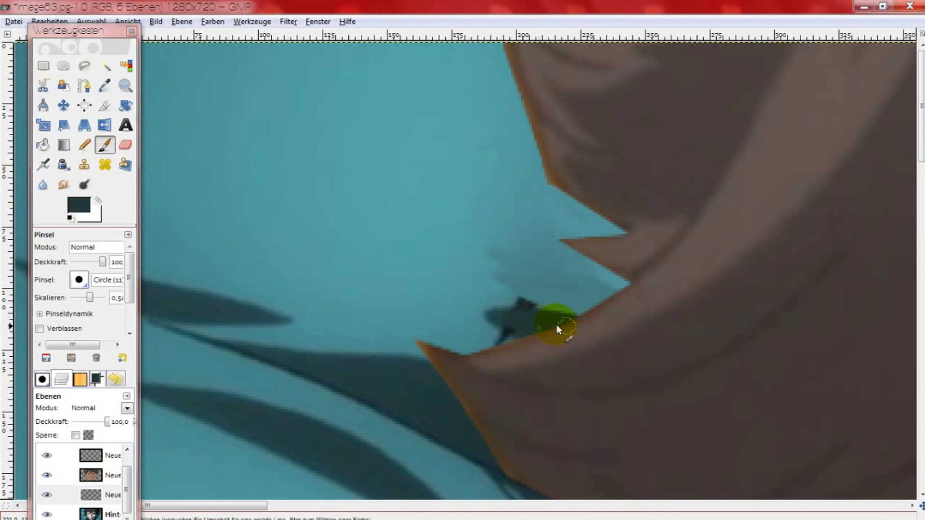
{"action": "left_click", "coordinate": [110, 91]}
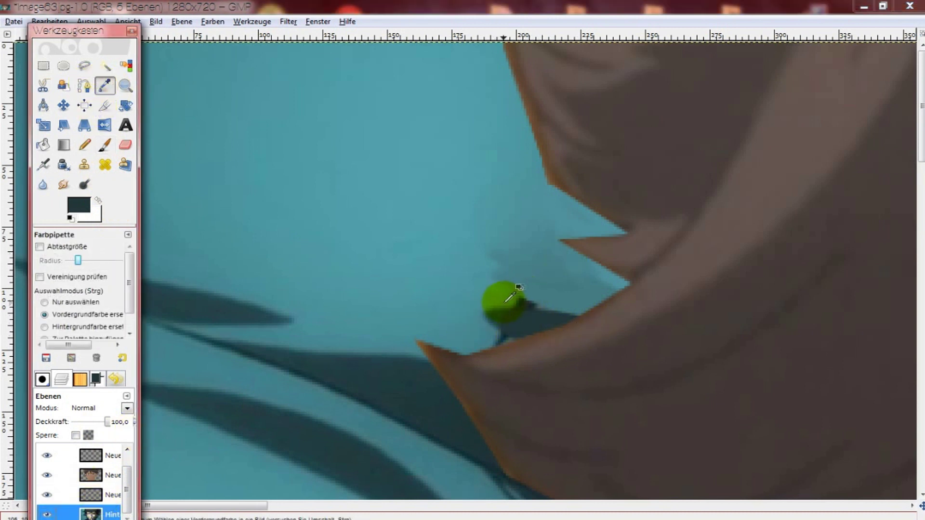
{"action": "left_click", "coordinate": [550, 313]}
{"action": "key", "text": "p"}
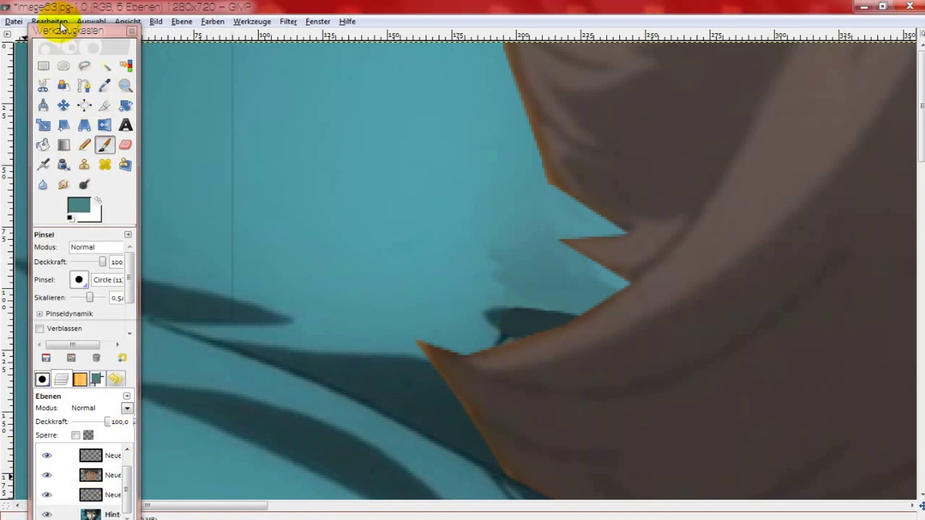
{"action": "left_click", "coordinate": [111, 494]}
{"action": "key", "text": "s"}
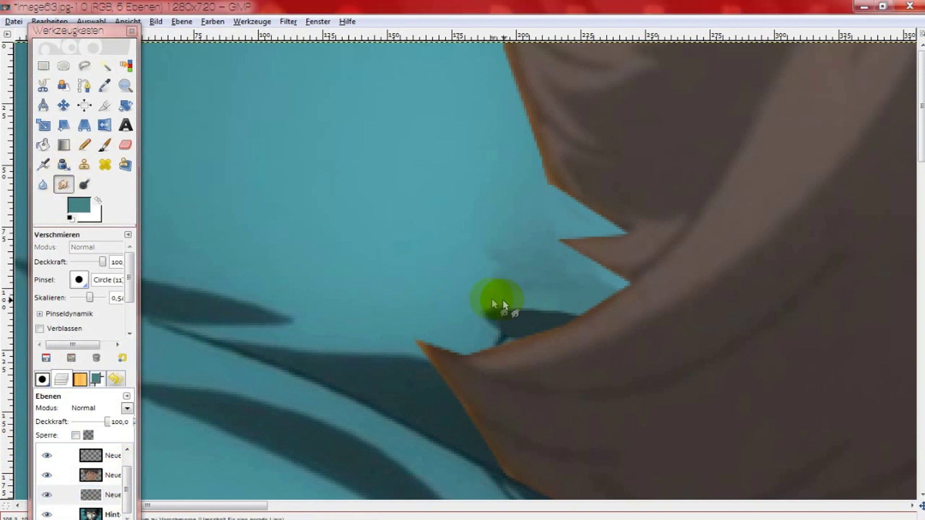
{"action": "left_click_drag", "start_coordinate": [500, 341], "coordinate": [511, 346]}
{"action": "left_click_drag", "start_coordinate": [458, 252], "coordinate": [499, 250]}
Step: Soften the patched shadow area with a size-10 blur brush
{"action": "left_click", "coordinate": [43, 185]}
{"action": "left_click_drag", "start_coordinate": [93, 302], "coordinate": [111, 299]}
{"action": "left_click_drag", "start_coordinate": [528, 237], "coordinate": [548, 190]}
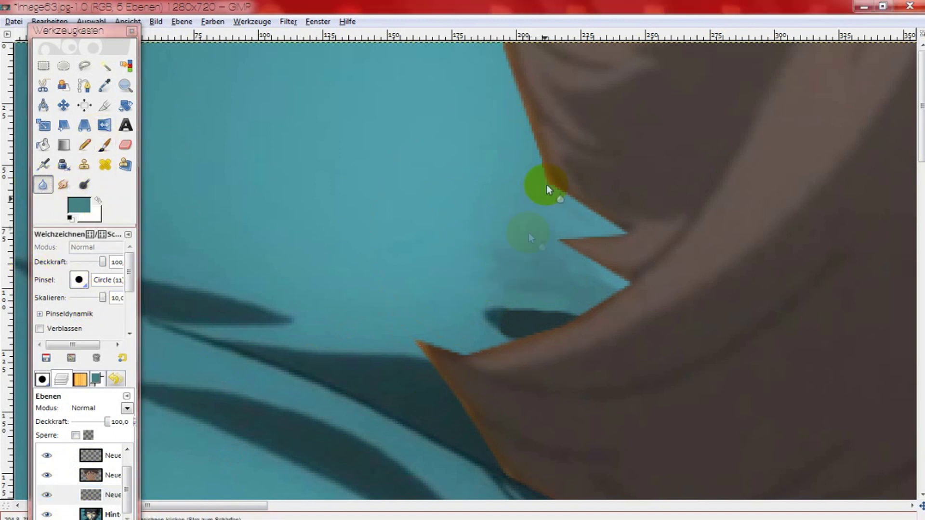
{"action": "left_click", "coordinate": [127, 21]}
{"action": "mouse_move", "coordinate": [165, 61]}
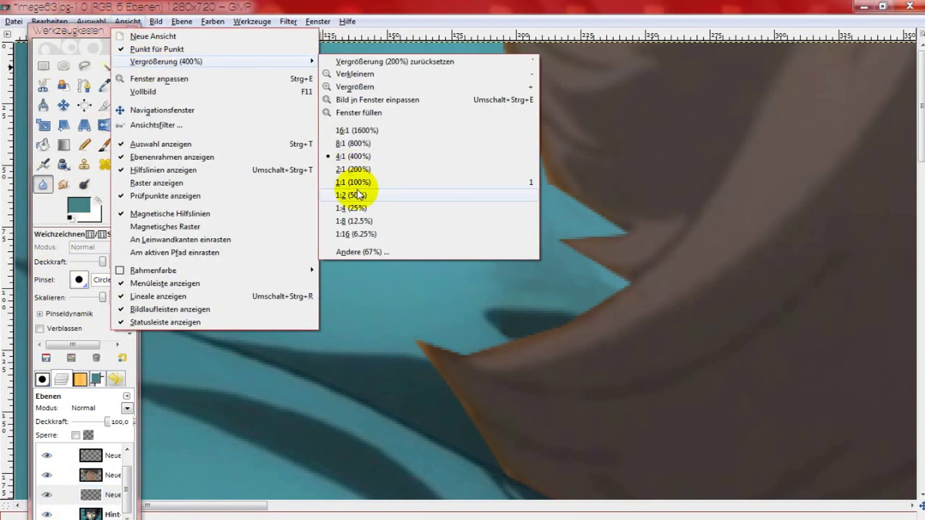
Step: Zoom in beside the neck and sample its dark shadow teal for painting on the patch layer
{"action": "left_click", "coordinate": [357, 194]}
{"action": "left_click", "coordinate": [128, 22]}
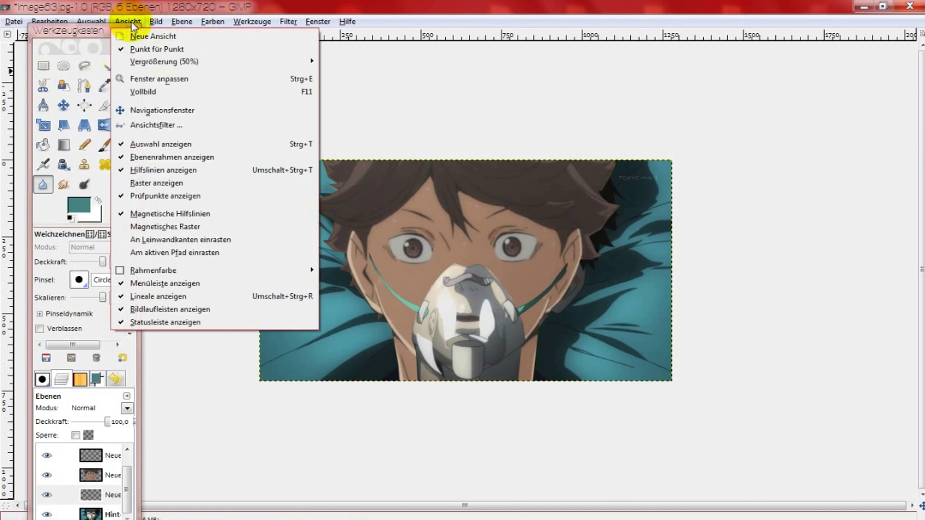
{"action": "left_click", "coordinate": [380, 157]}
{"action": "left_click_drag", "start_coordinate": [273, 499], "coordinate": [212, 504]}
{"action": "left_click", "coordinate": [105, 85]}
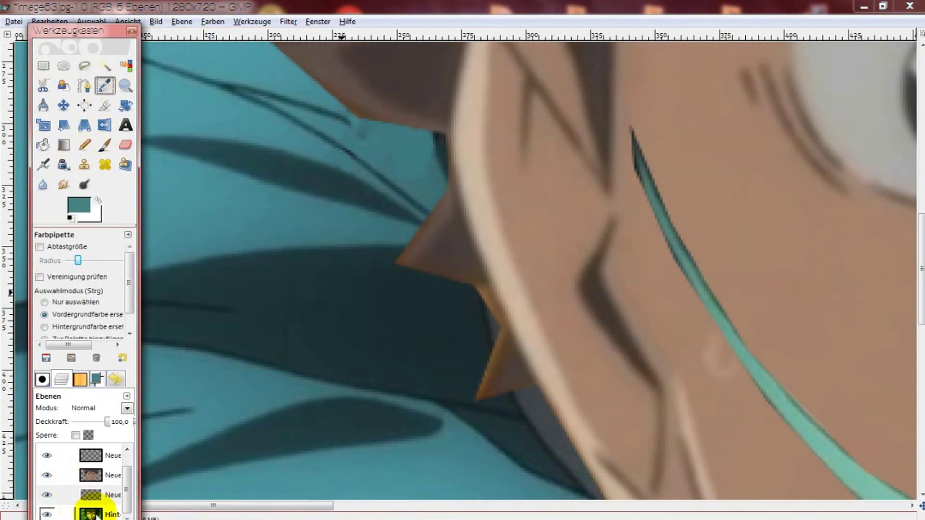
{"action": "left_click", "coordinate": [91, 514]}
{"action": "left_click", "coordinate": [501, 332]}
{"action": "left_click", "coordinate": [104, 144]}
{"action": "left_click", "coordinate": [90, 495]}
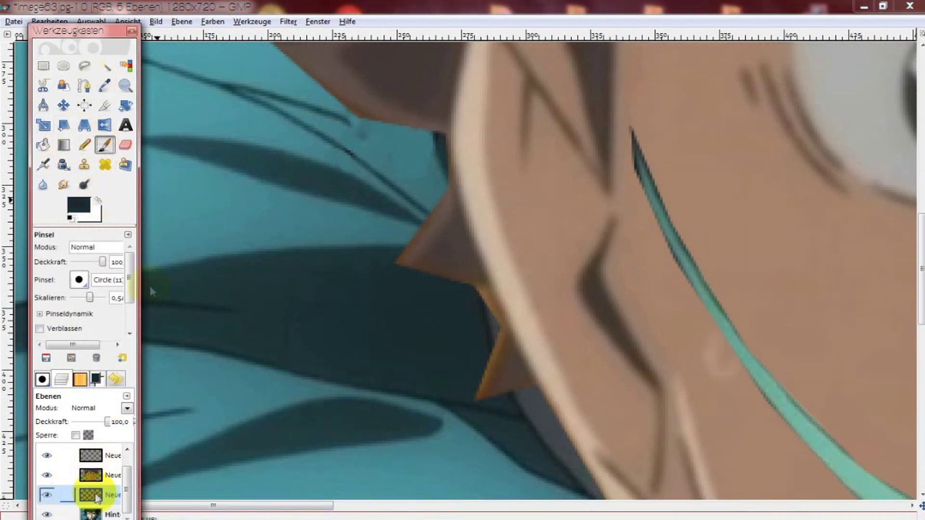
{"action": "key", "text": "o"}
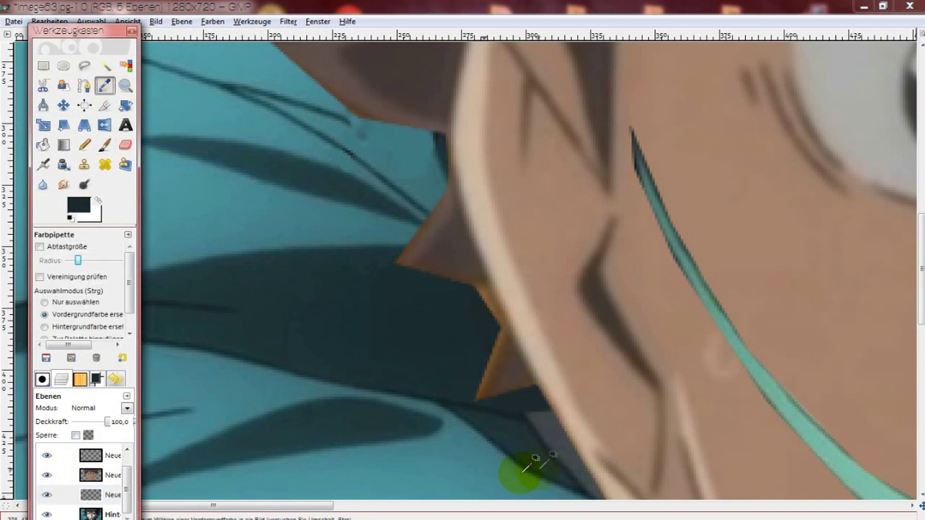
{"action": "left_click", "coordinate": [72, 495]}
{"action": "key", "text": "p"}
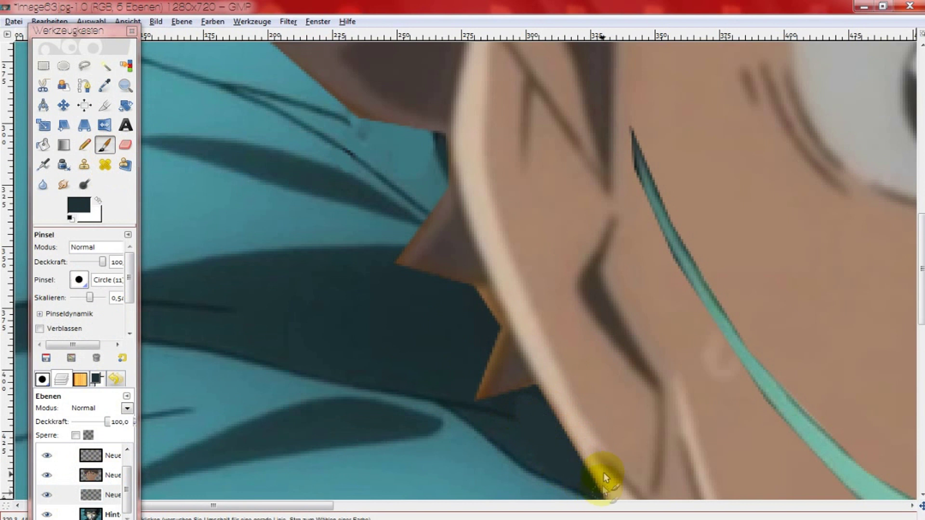
Step: Smudge the neck-edge shadow into the bedsheet and zoom out to view the whole image
{"action": "scroll", "coordinate": [603, 484], "scroll_direction": "down", "scroll_amount": 3}
{"action": "left_click", "coordinate": [63, 185]}
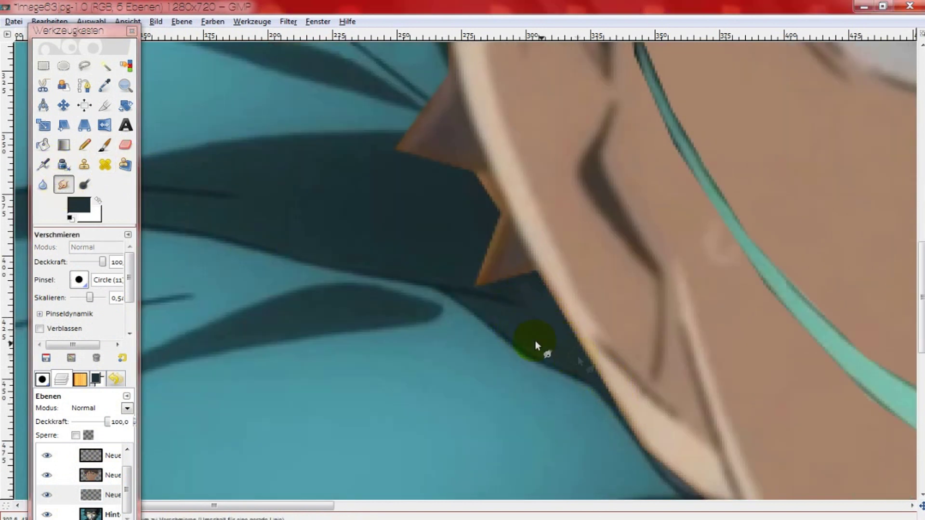
{"action": "left_click", "coordinate": [127, 21]}
{"action": "left_click", "coordinate": [348, 187]}
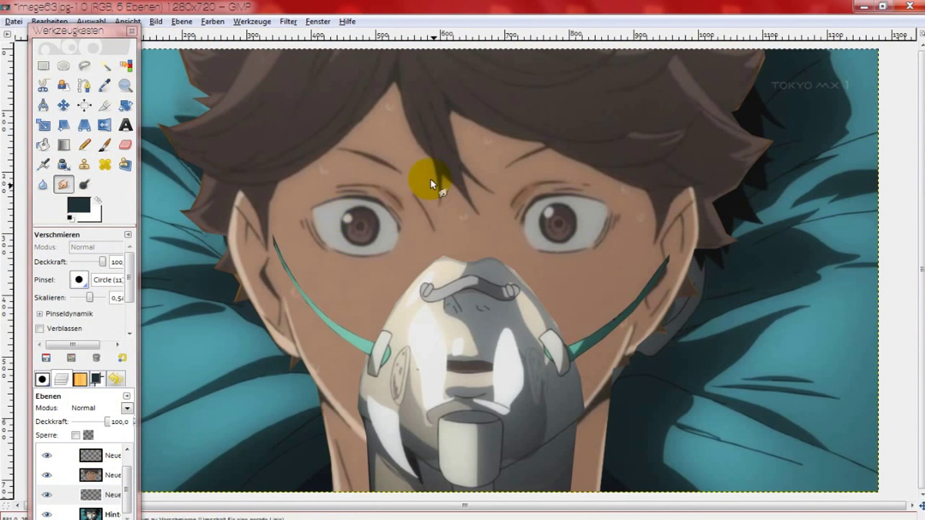
Step: Sample the oxygen mask's beige from the top layer as the foreground colour
{"action": "left_click_drag", "start_coordinate": [95, 27], "coordinate": [95, 31]}
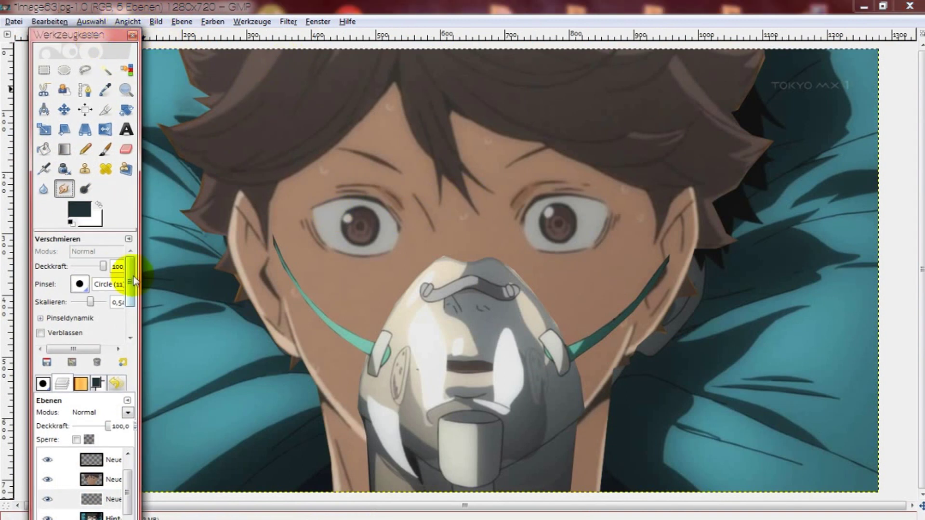
{"action": "left_click", "coordinate": [97, 480]}
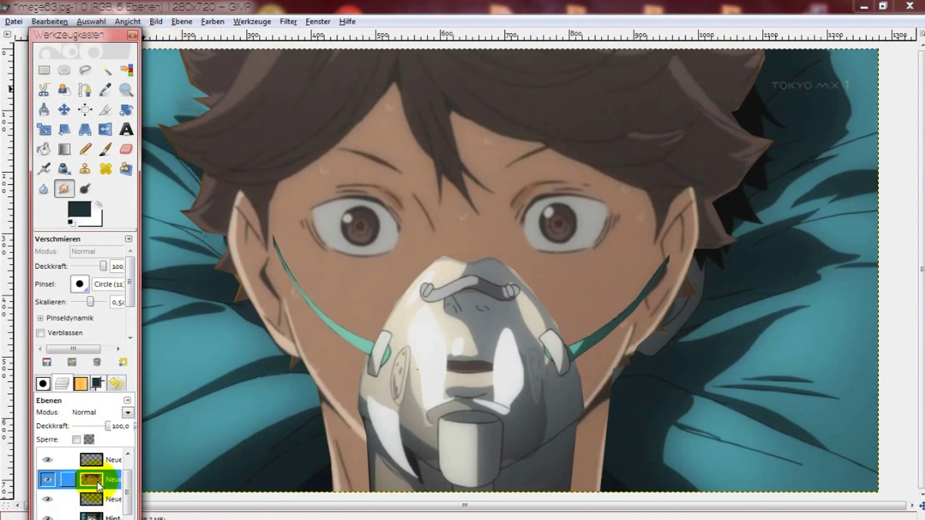
{"action": "scroll", "coordinate": [98, 477], "scroll_direction": "up", "scroll_amount": 1}
{"action": "key", "text": "o"}
{"action": "left_click", "coordinate": [96, 458]}
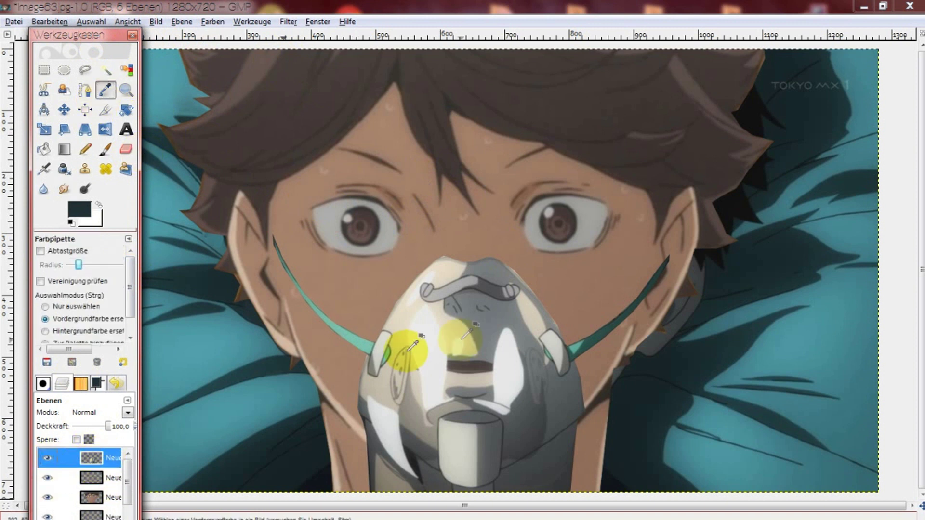
{"action": "left_click_drag", "start_coordinate": [407, 329], "coordinate": [444, 325]}
{"action": "left_click", "coordinate": [94, 479]}
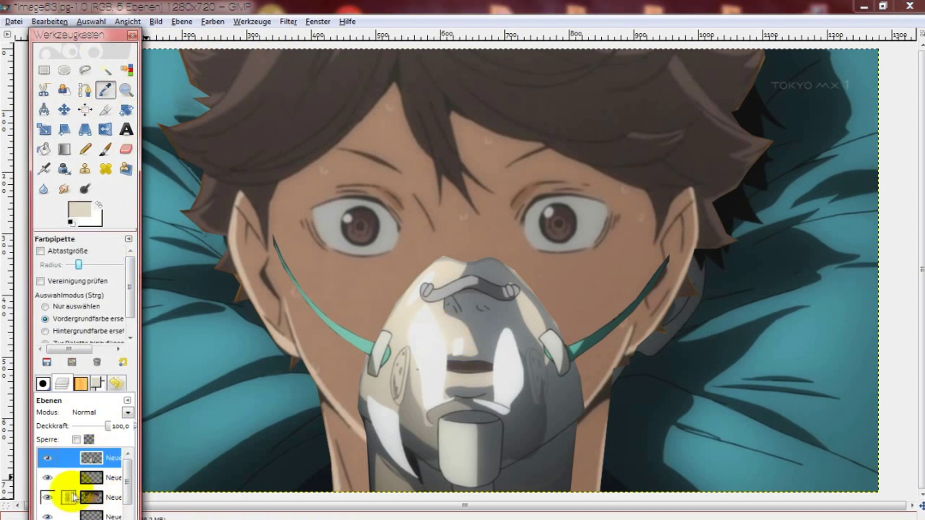
{"action": "left_click", "coordinate": [105, 150]}
Step: Trace a freehand outline along the face's left edge from the hair down the neck
{"action": "left_click", "coordinate": [85, 71]}
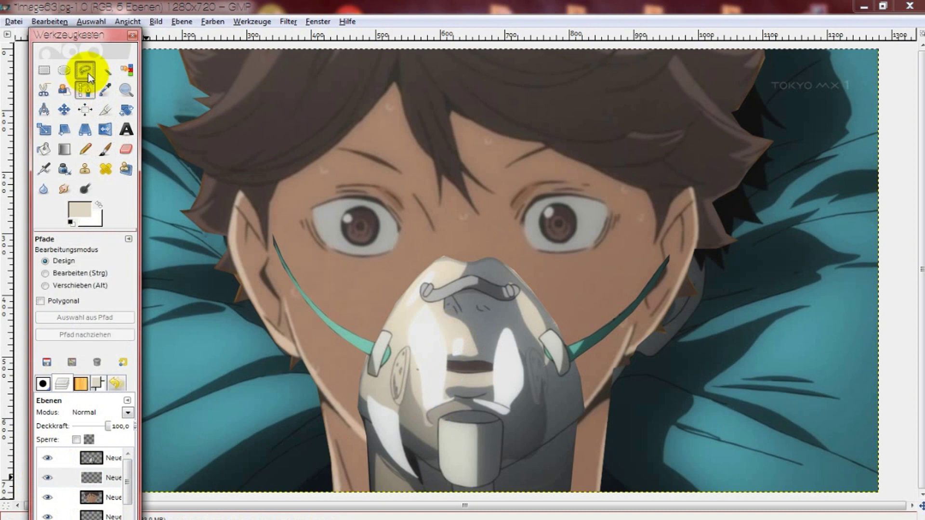
{"action": "left_click_drag", "start_coordinate": [390, 85], "coordinate": [340, 143]}
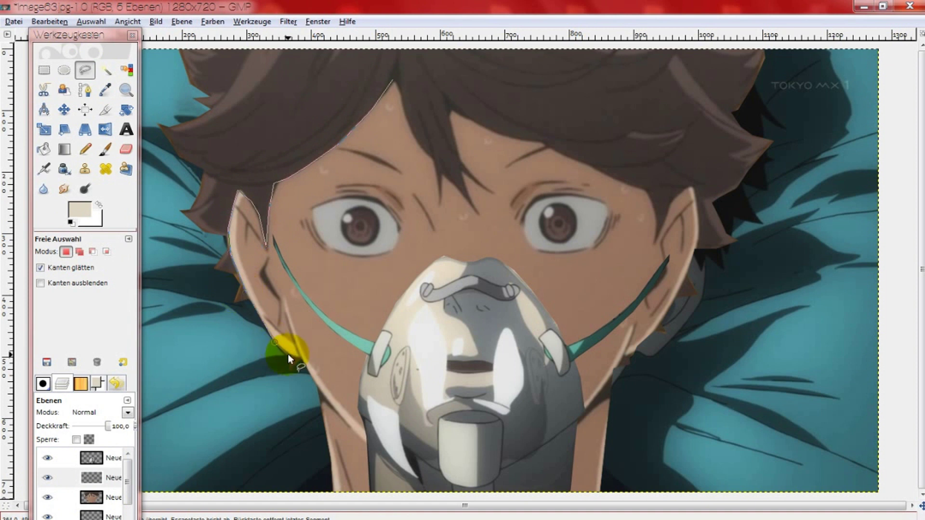
{"action": "left_click", "coordinate": [317, 389]}
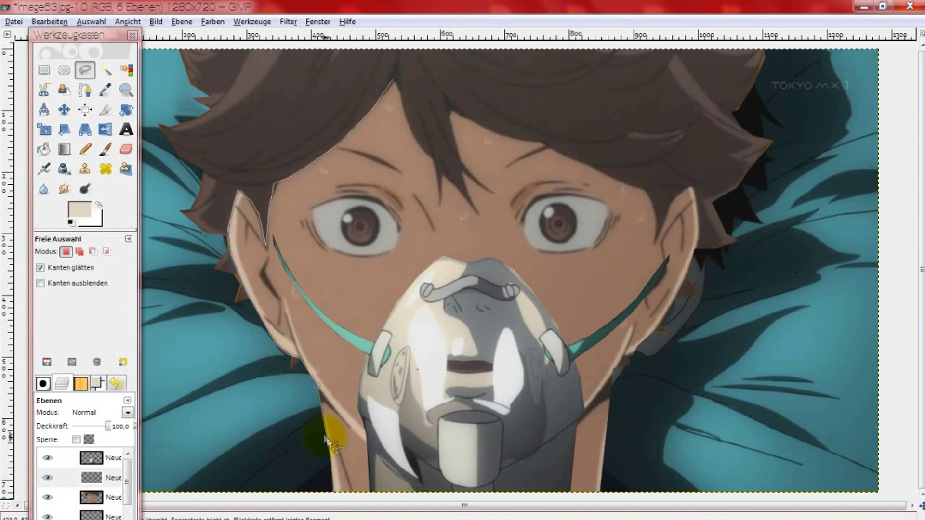
{"action": "left_click", "coordinate": [108, 457]}
Step: Select the mask layer from its alpha and scale it to 718×513 px over the lower face
{"action": "right_click", "coordinate": [114, 451]}
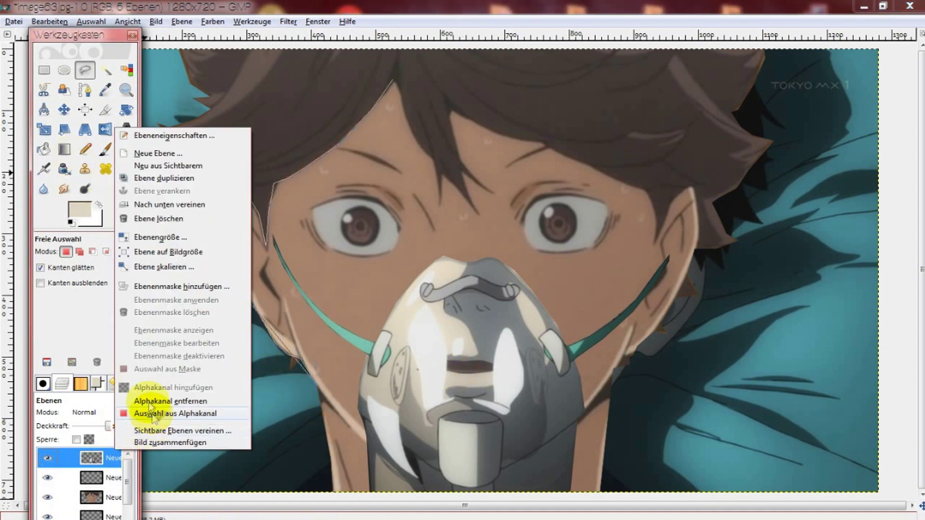
{"action": "left_click", "coordinate": [165, 411]}
{"action": "key", "text": "shift+s"}
{"action": "left_click", "coordinate": [441, 318]}
{"action": "left_click_drag", "start_coordinate": [657, 247], "coordinate": [671, 227]}
{"action": "left_click_drag", "start_coordinate": [496, 341], "coordinate": [475, 359]}
{"action": "left_click_drag", "start_coordinate": [652, 247], "coordinate": [681, 213]}
{"action": "mouse_move", "coordinate": [472, 357]}
{"action": "left_mouse_down"}
{"action": "mouse_move", "coordinate": [464, 352]}
{"action": "mouse_move", "coordinate": [413, 377]}
{"action": "left_mouse_up"}
{"action": "left_click", "coordinate": [221, 433]}
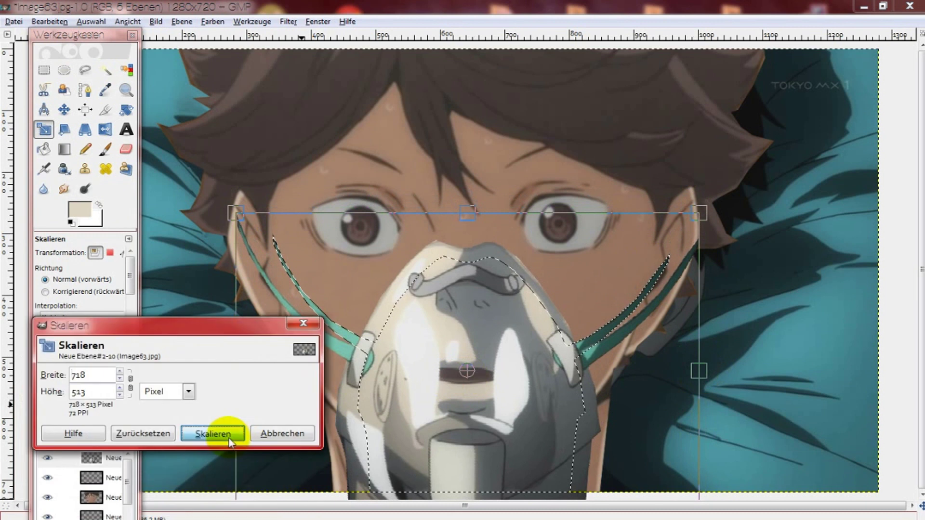
Step: Erase stray patches along the left neck edge on the layer beneath the mask
{"action": "left_click", "coordinate": [91, 477]}
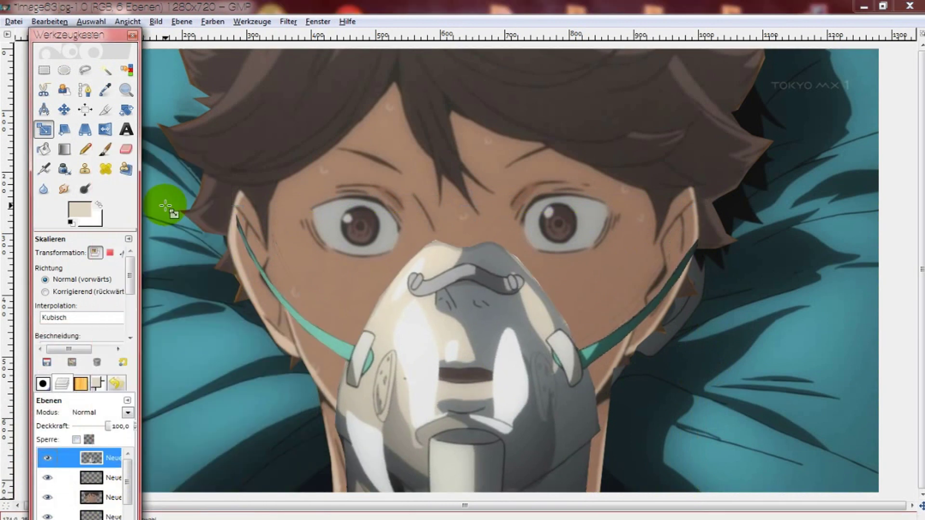
{"action": "key", "text": "shift+e"}
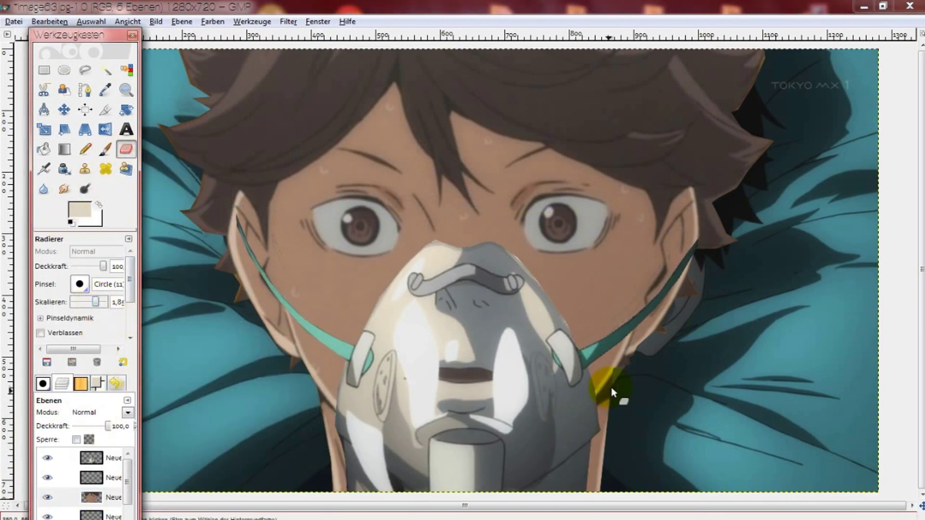
{"action": "left_click_drag", "start_coordinate": [606, 392], "coordinate": [615, 381]}
{"action": "left_click_drag", "start_coordinate": [313, 390], "coordinate": [335, 422]}
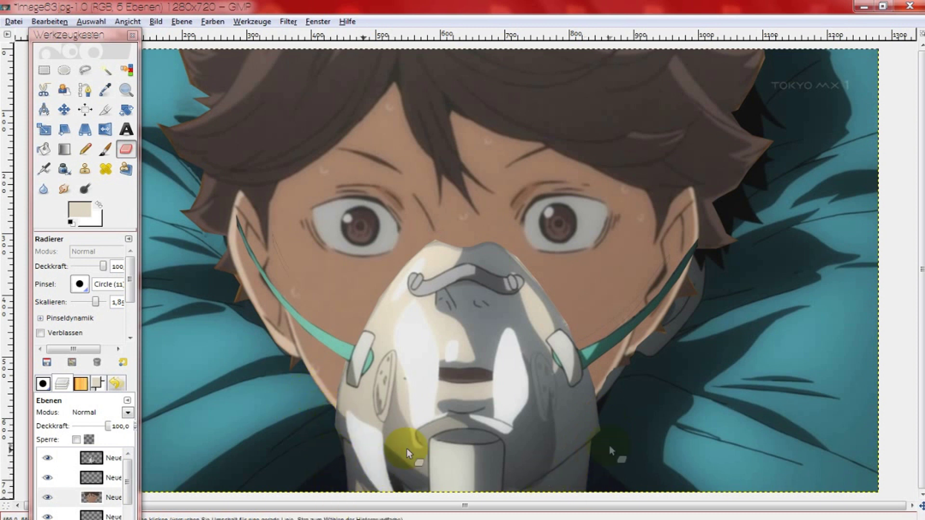
{"action": "left_click", "coordinate": [97, 492]}
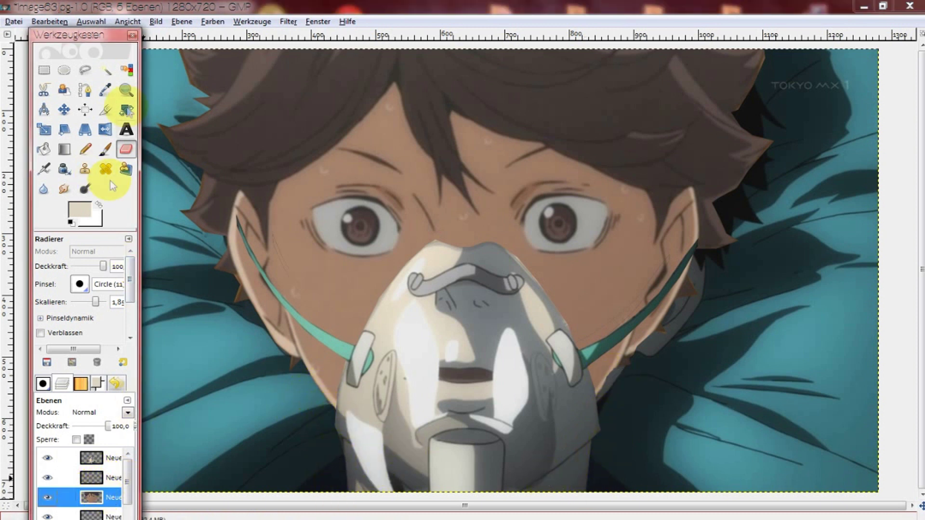
{"action": "left_click", "coordinate": [85, 70]}
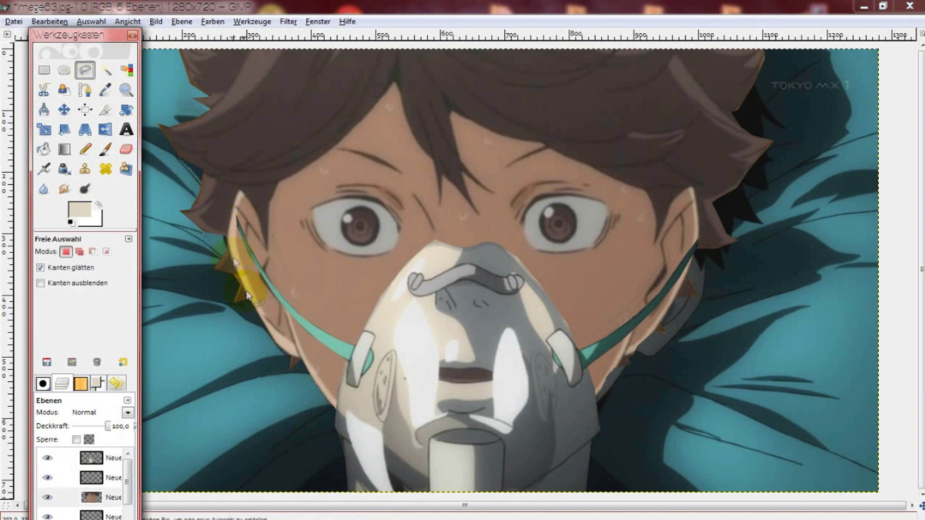
Step: Select the strap layer and rotate the right strap to tilt toward the ear
{"action": "left_click", "coordinate": [586, 353]}
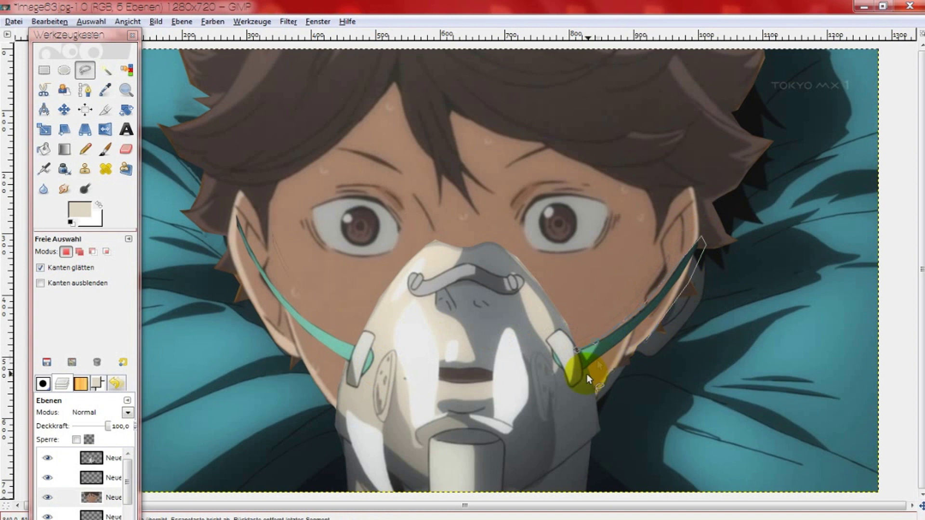
{"action": "left_click", "coordinate": [92, 458]}
{"action": "left_click", "coordinate": [126, 110]}
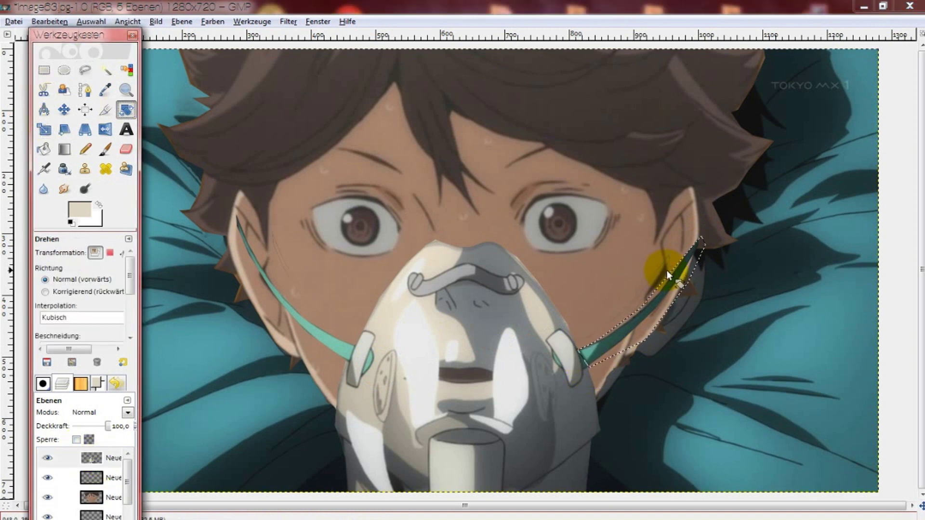
{"action": "left_click_drag", "start_coordinate": [657, 273], "coordinate": [632, 293]}
{"action": "left_click_drag", "start_coordinate": [607, 457], "coordinate": [486, 366]}
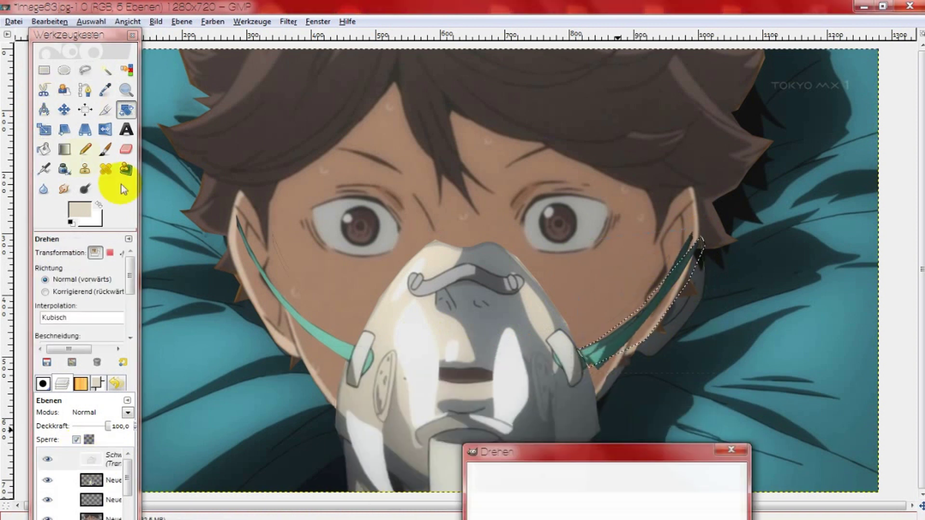
{"action": "left_click", "coordinate": [513, 481]}
Step: Stretch the right strap upward toward the ear
{"action": "key", "text": "shift+t"}
{"action": "left_click", "coordinate": [646, 303]}
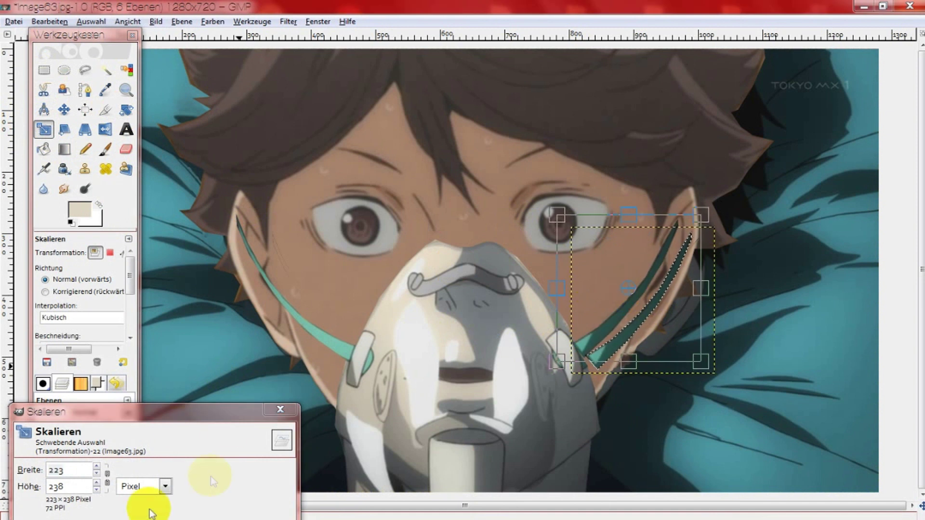
{"action": "left_click_drag", "start_coordinate": [182, 415], "coordinate": [184, 366]}
{"action": "left_click", "coordinate": [221, 479]}
Step: Rotate the strap slightly further and lengthen it to about 245×260 px
{"action": "key", "text": "shift+r"}
{"action": "left_click_drag", "start_coordinate": [578, 238], "coordinate": [597, 261]}
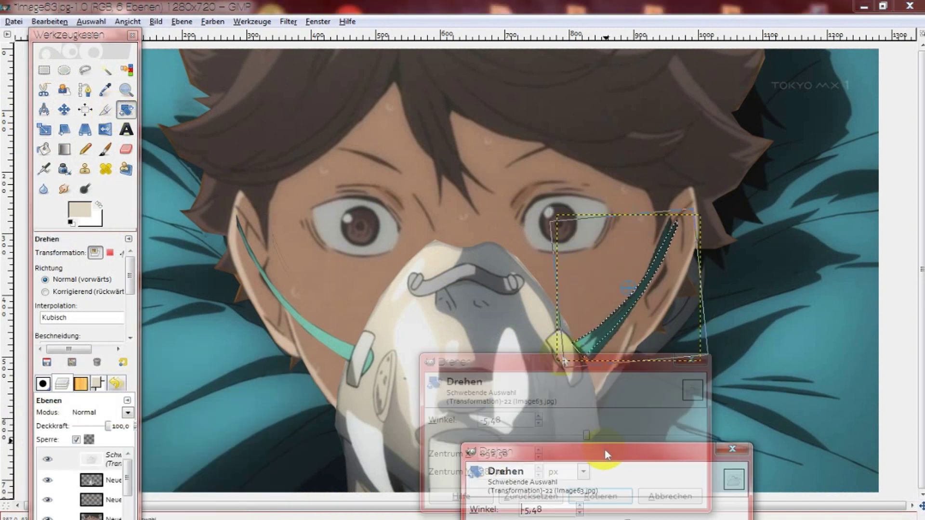
{"action": "key", "text": "Return"}
{"action": "key", "text": "shift+t"}
{"action": "left_click", "coordinate": [629, 295]}
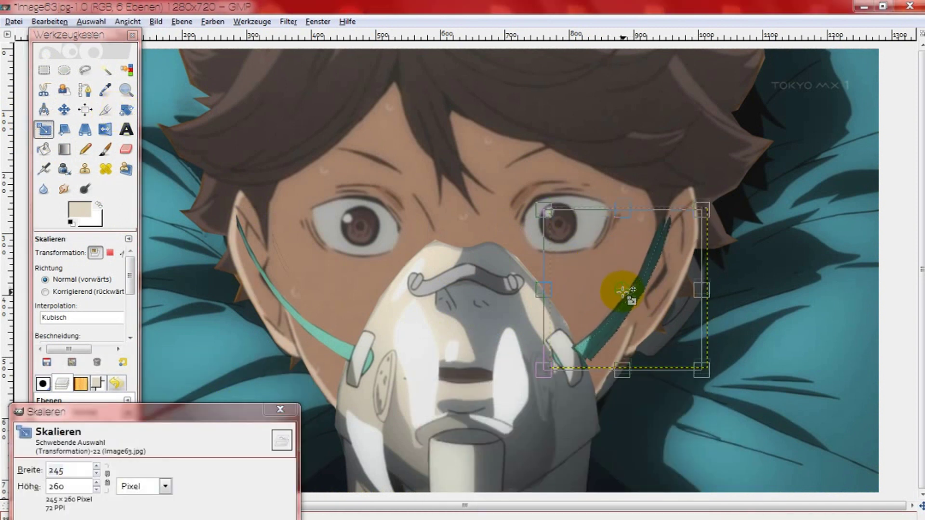
{"action": "left_click_drag", "start_coordinate": [145, 411], "coordinate": [144, 353]}
{"action": "left_click", "coordinate": [203, 476]}
Step: Anchor the transformed right strap and reselect the strap layer
{"action": "right_click", "coordinate": [114, 460]}
{"action": "left_click", "coordinate": [197, 264]}
{"action": "left_click", "coordinate": [96, 477]}
{"action": "key", "text": "shift+e"}
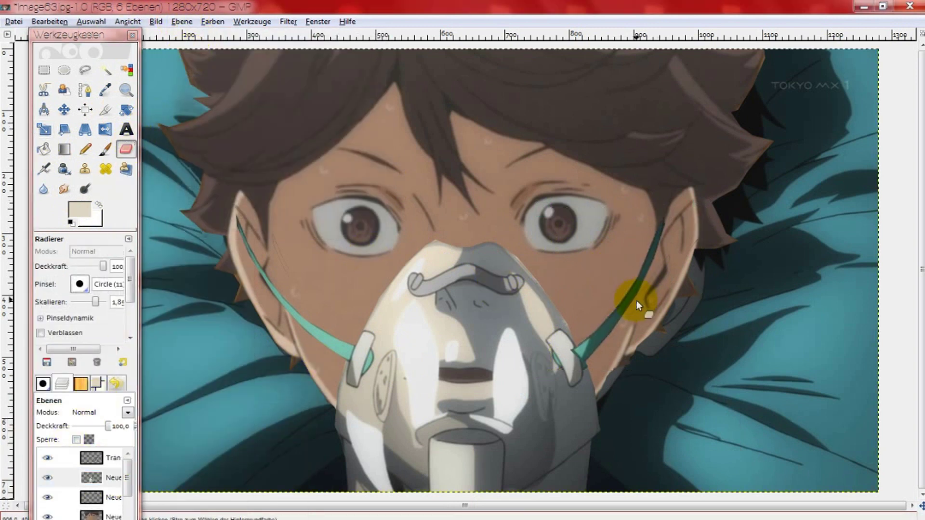
Step: Zoom to 200% on the right strap and select the layer below it
{"action": "left_click", "coordinate": [127, 21]}
{"action": "left_click", "coordinate": [342, 168]}
{"action": "scroll", "coordinate": [311, 446], "scroll_direction": "right", "scroll_amount": 5}
{"action": "key", "text": "Page_Up"}
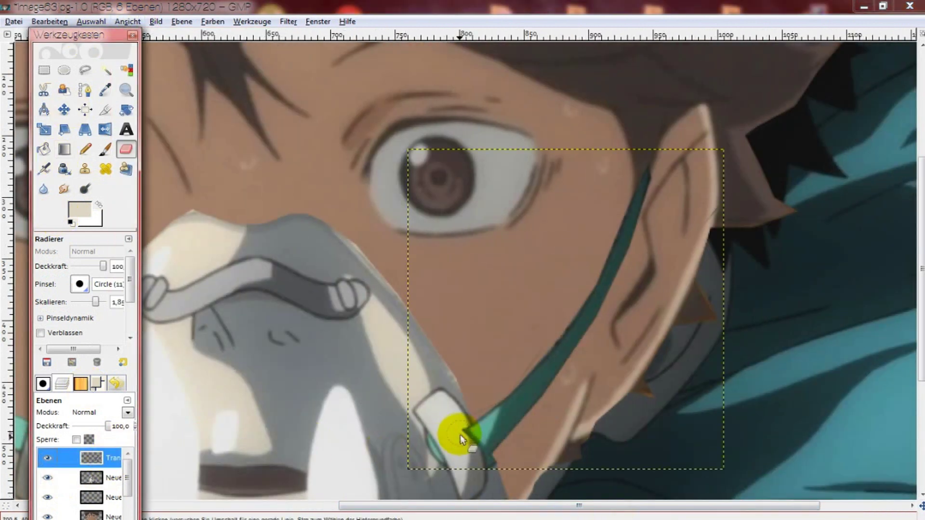
{"action": "scroll", "coordinate": [441, 441], "scroll_direction": "down", "scroll_amount": 5}
{"action": "left_click", "coordinate": [85, 69]}
Step: Sample the strap's teal colour and add a new empty layer
{"action": "left_click", "coordinate": [105, 90]}
{"action": "left_click", "coordinate": [111, 477]}
{"action": "left_click", "coordinate": [506, 318]}
{"action": "key", "text": "shift+ctrl+n"}
Step: Outline the gap where the strap meets the mask and fill it with teal
{"action": "left_click", "coordinate": [182, 295]}
{"action": "key", "text": "f"}
{"action": "left_click", "coordinate": [487, 339]}
{"action": "key", "text": "p"}
{"action": "left_click_drag", "start_coordinate": [489, 332], "coordinate": [525, 294]}
Step: Sample the strap's darker teal, clear the selection and move to the layer below
{"action": "left_click", "coordinate": [110, 497]}
{"action": "key", "text": "o"}
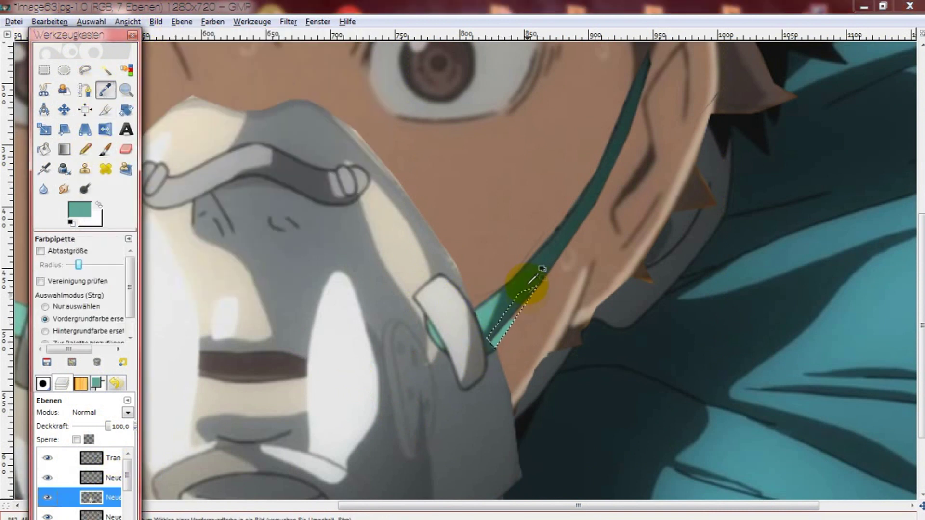
{"action": "left_click", "coordinate": [530, 283]}
{"action": "key", "text": "p"}
{"action": "key", "text": "shift+ctrl+a"}
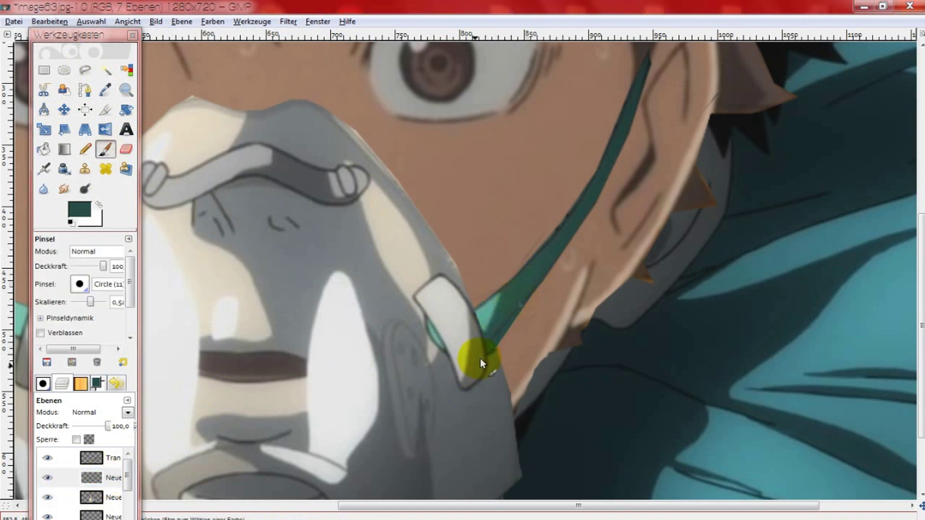
{"action": "left_click", "coordinate": [44, 71]}
{"action": "left_click", "coordinate": [106, 149]}
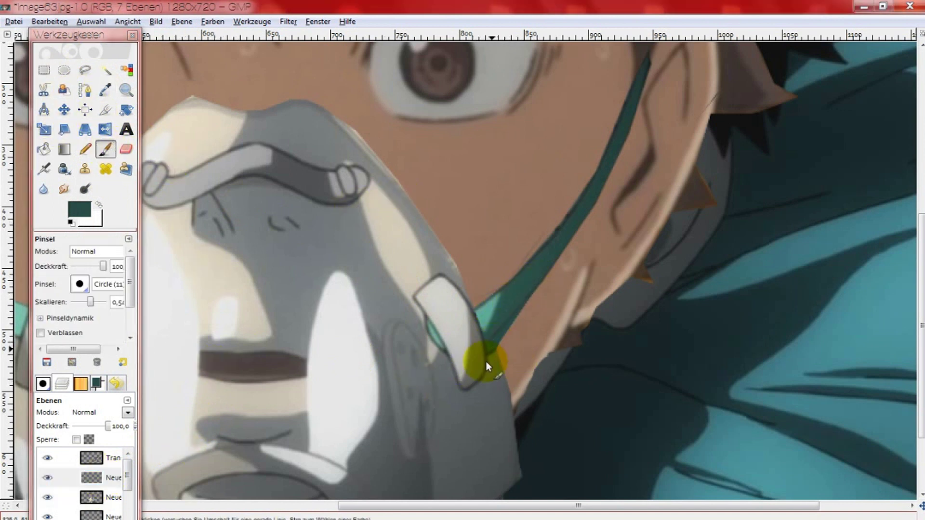
{"action": "key", "text": "Page_Down"}
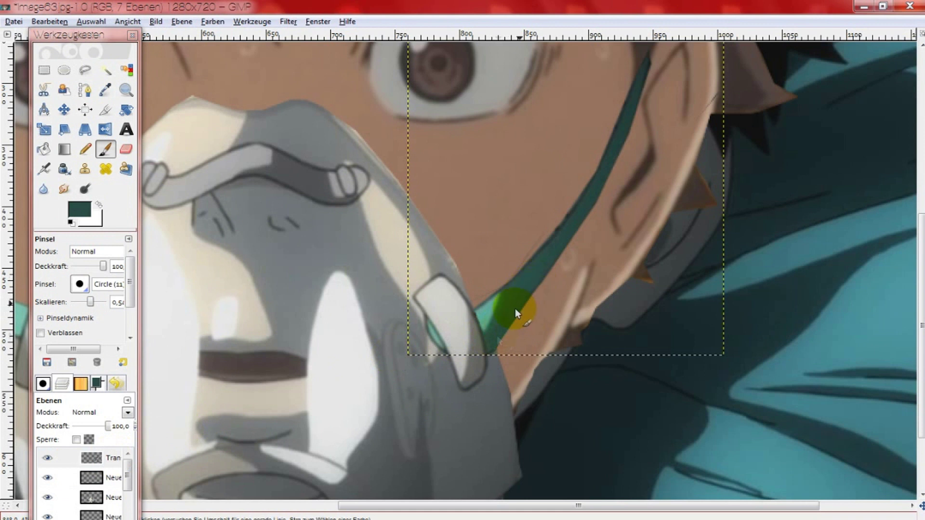
{"action": "key", "text": "s"}
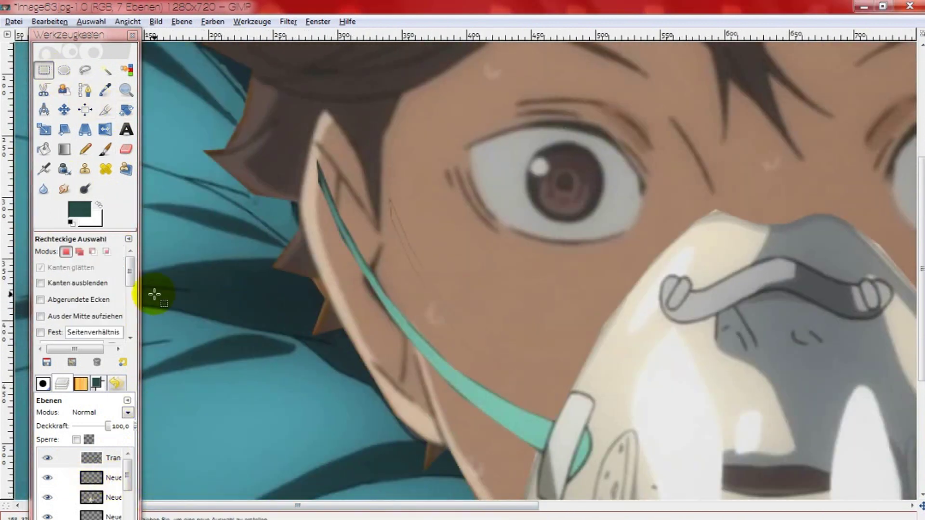
Step: Free-select an outline around the left teal strap on its layer
{"action": "left_click", "coordinate": [85, 73]}
{"action": "left_click", "coordinate": [89, 498]}
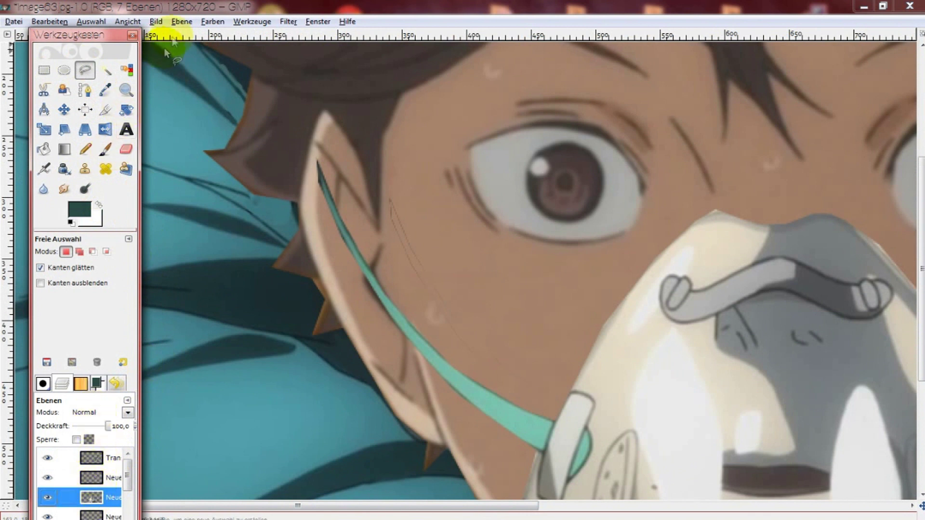
{"action": "left_click_drag", "start_coordinate": [337, 198], "coordinate": [428, 323]}
{"action": "mouse_move", "coordinate": [557, 423]}
{"action": "left_mouse_down"}
{"action": "mouse_move", "coordinate": [543, 453]}
{"action": "mouse_move", "coordinate": [353, 291]}
{"action": "left_mouse_up"}
{"action": "left_click", "coordinate": [319, 167]}
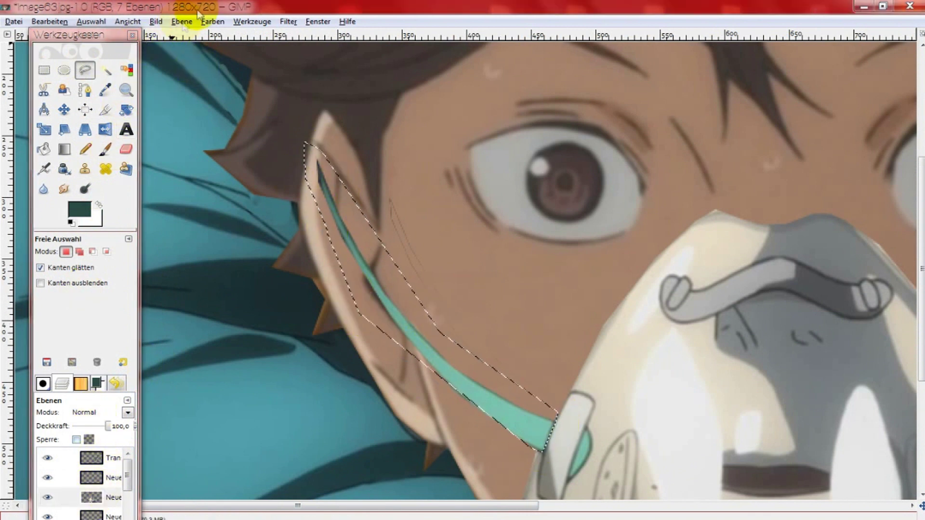
Step: Add a new layer via Layer > New Layer
{"action": "left_click", "coordinate": [182, 21]}
{"action": "left_click", "coordinate": [211, 36]}
{"action": "left_click", "coordinate": [198, 307]}
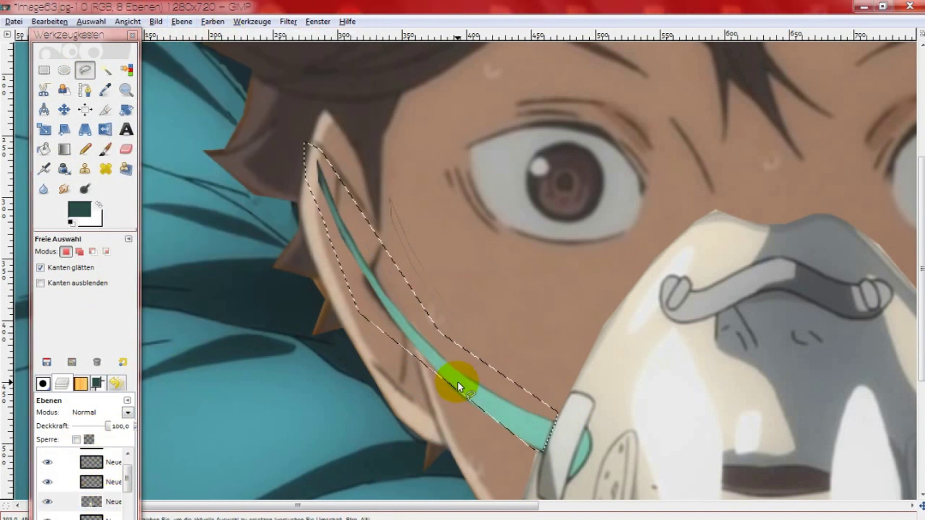
{"action": "left_click", "coordinate": [448, 397]}
Step: Copy the left strap, paste it onto the new layer and anchor it
{"action": "right_click", "coordinate": [449, 294]}
{"action": "right_click", "coordinate": [423, 333]}
{"action": "left_click", "coordinate": [548, 341]}
{"action": "left_click", "coordinate": [92, 482]}
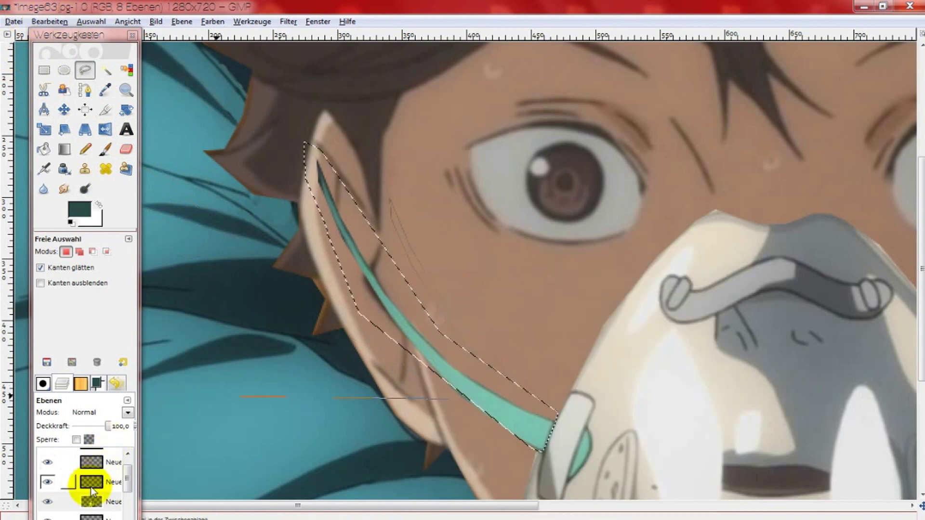
{"action": "right_click", "coordinate": [332, 313]}
{"action": "left_click", "coordinate": [476, 369]}
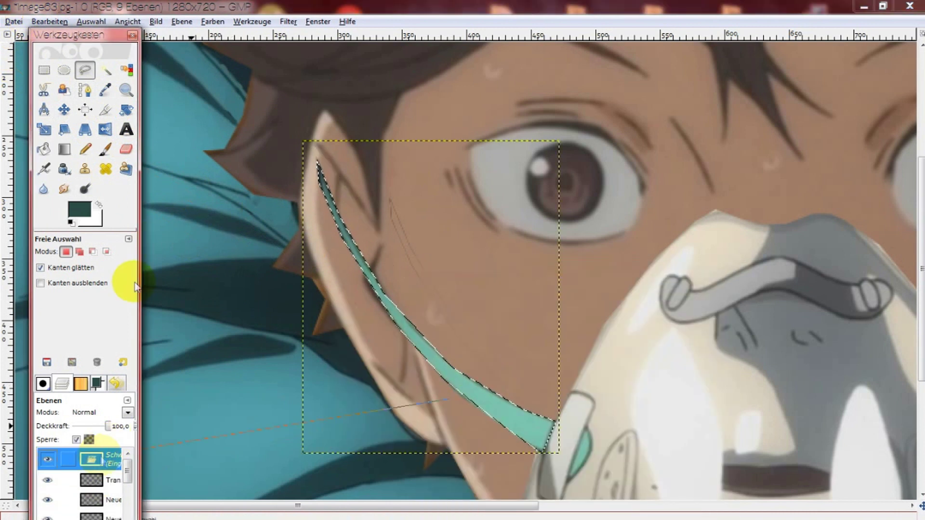
{"action": "right_click", "coordinate": [92, 459]}
{"action": "left_click", "coordinate": [155, 191]}
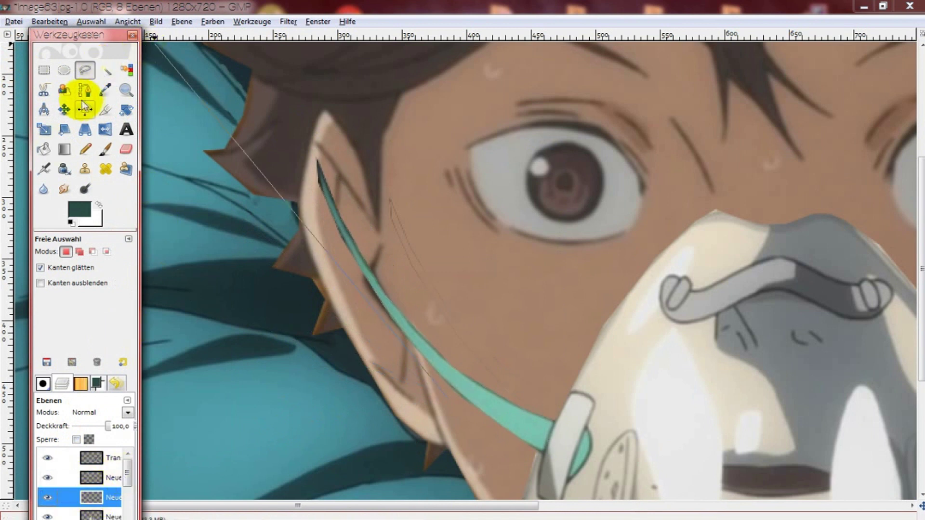
Step: Select the strap layer's outline and fit the whole image in view
{"action": "right_click", "coordinate": [104, 497]}
{"action": "left_click", "coordinate": [124, 446]}
{"action": "left_click", "coordinate": [115, 21]}
{"action": "left_click", "coordinate": [357, 188]}
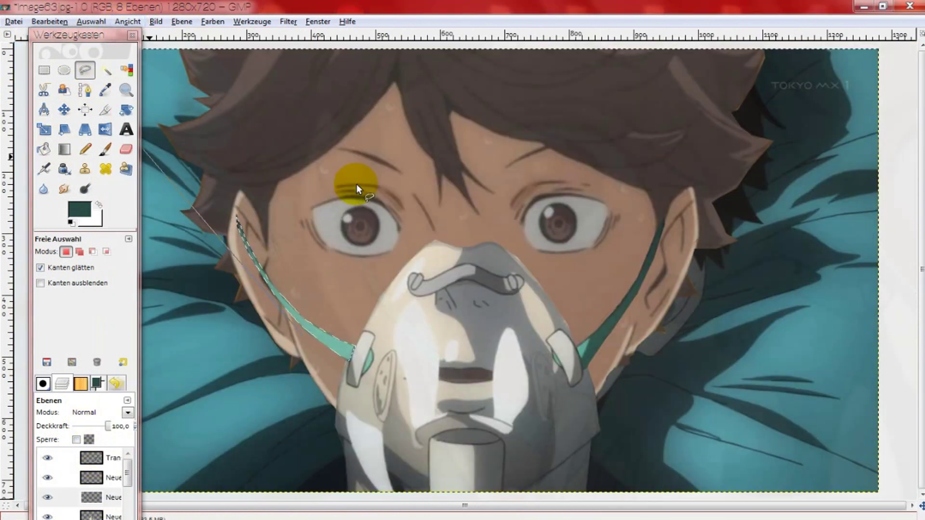
Step: Rotate the copied left strap and stretch it toward the ear
{"action": "left_click", "coordinate": [126, 110]}
{"action": "left_click", "coordinate": [252, 264]}
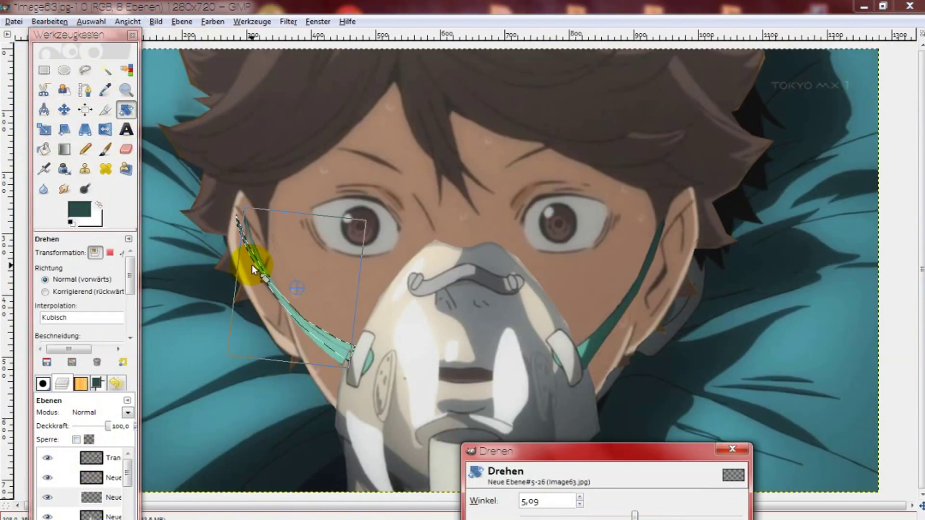
{"action": "key", "text": "Return"}
{"action": "left_click", "coordinate": [44, 129]}
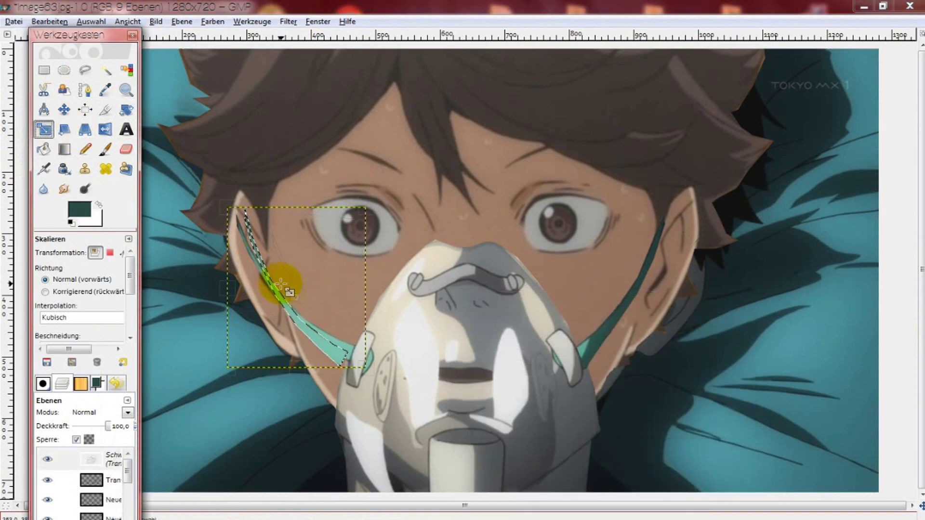
{"action": "left_click_drag", "start_coordinate": [282, 284], "coordinate": [308, 288]}
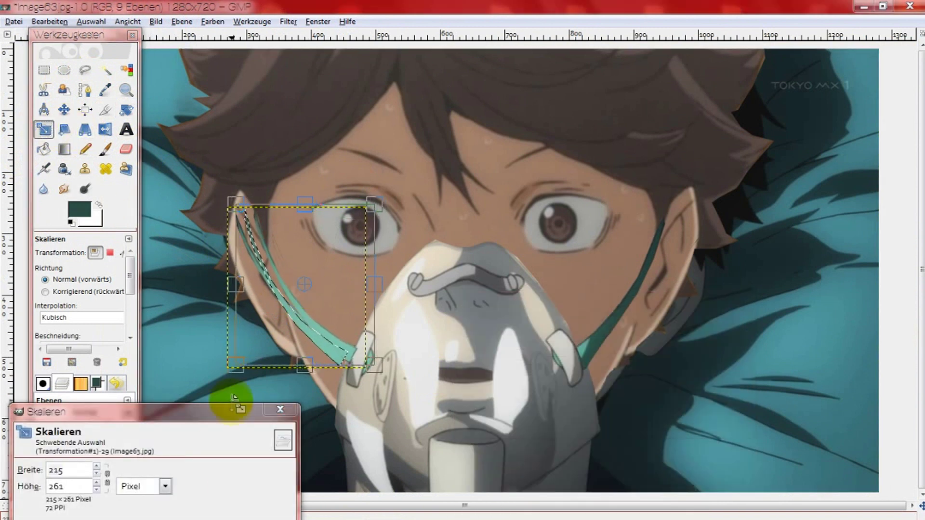
{"action": "left_click_drag", "start_coordinate": [238, 409], "coordinate": [238, 352]}
{"action": "left_click", "coordinate": [219, 471]}
Step: Anchor the transformed left strap and erase a small stroke on its layer
{"action": "right_click", "coordinate": [97, 460]}
{"action": "left_click", "coordinate": [162, 193]}
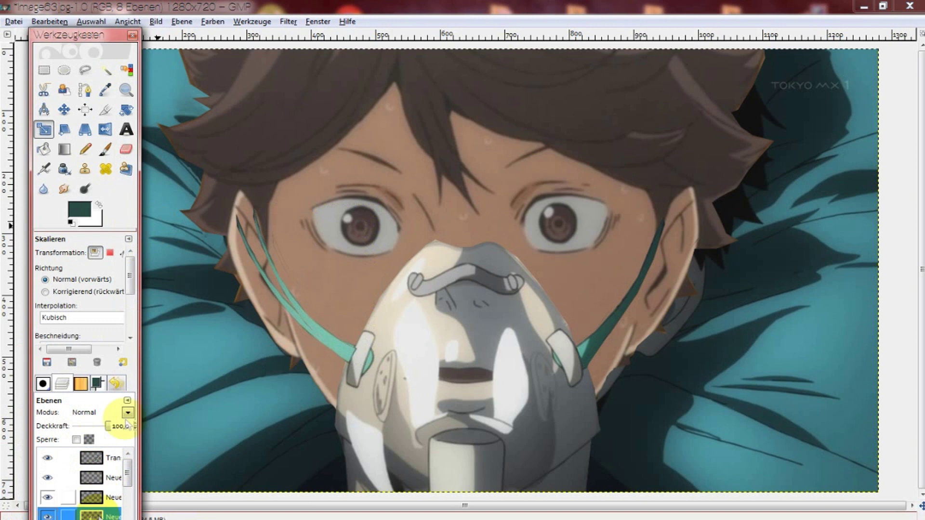
{"action": "left_click", "coordinate": [126, 149]}
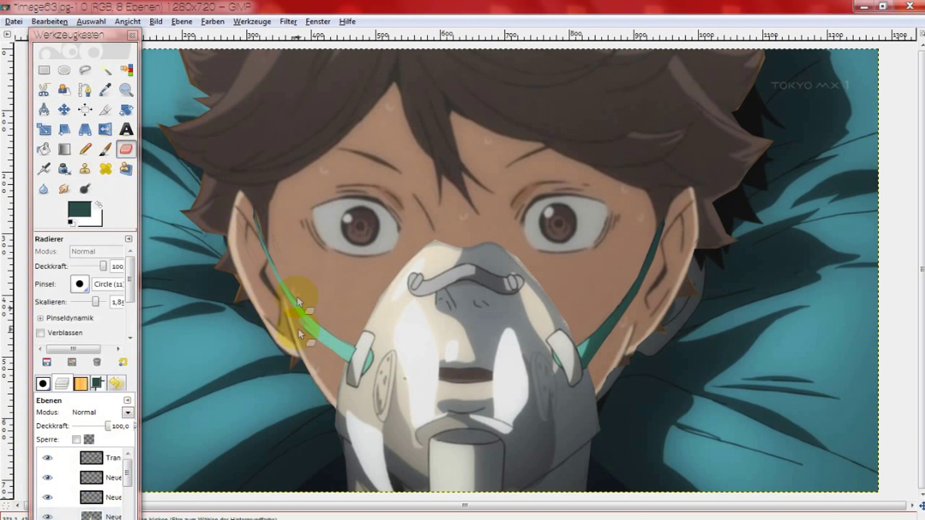
{"action": "left_click", "coordinate": [92, 498]}
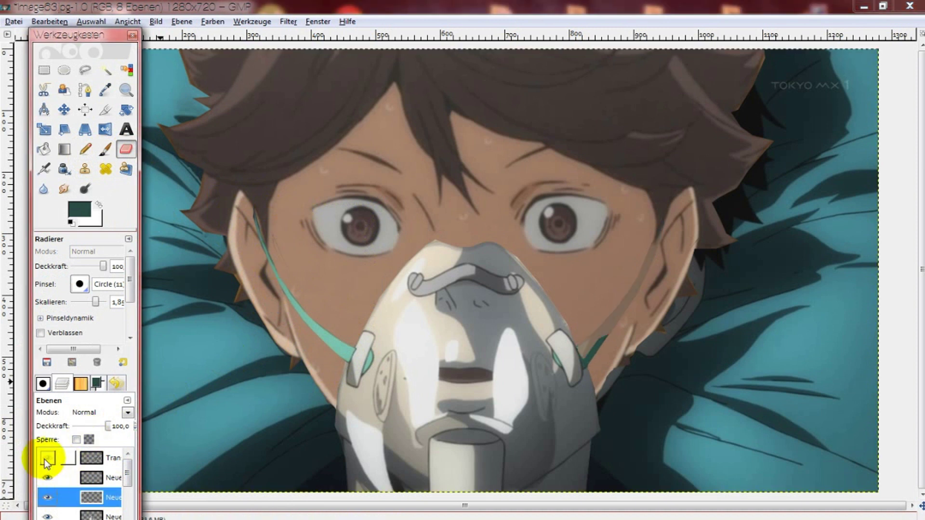
{"action": "left_click", "coordinate": [92, 502]}
{"action": "left_click_drag", "start_coordinate": [290, 271], "coordinate": [300, 286]}
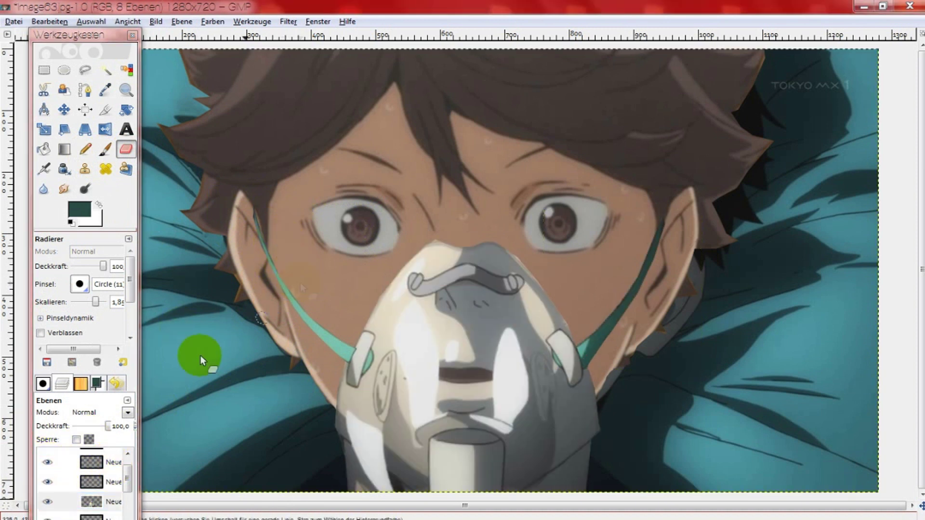
Step: Rotate the strap layer about 4.03° to follow the left cheek
{"action": "left_click", "coordinate": [88, 492]}
{"action": "key", "text": "shift+r"}
{"action": "left_click", "coordinate": [248, 212]}
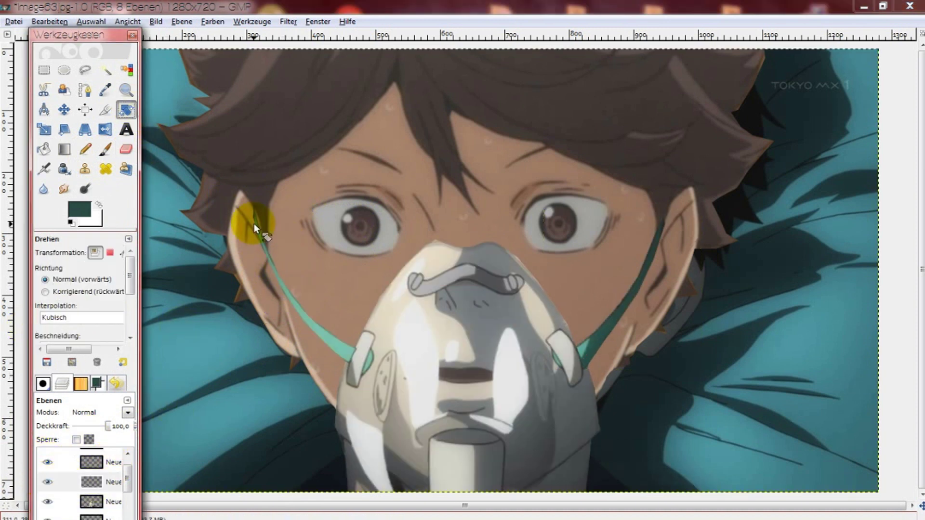
{"action": "left_click", "coordinate": [670, 471]}
{"action": "right_click", "coordinate": [92, 482]}
{"action": "left_click_drag", "start_coordinate": [260, 260], "coordinate": [256, 277]}
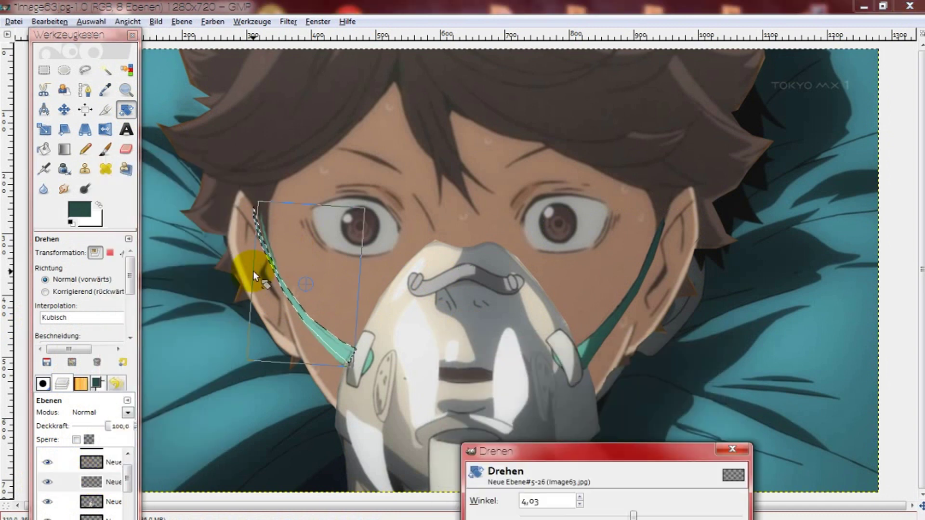
{"action": "left_click", "coordinate": [619, 497]}
Step: Scale the strap to reach from mask to left ear, anchor it, and unhide the hidden layer
{"action": "key", "text": "shift+t"}
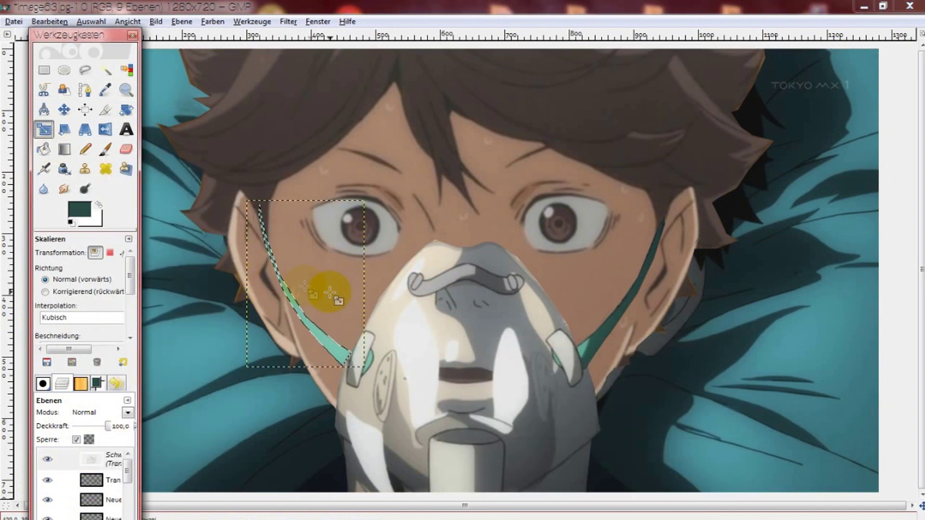
{"action": "left_click", "coordinate": [310, 284]}
{"action": "left_click_drag", "start_coordinate": [253, 414], "coordinate": [246, 370]}
{"action": "left_click", "coordinate": [196, 477]}
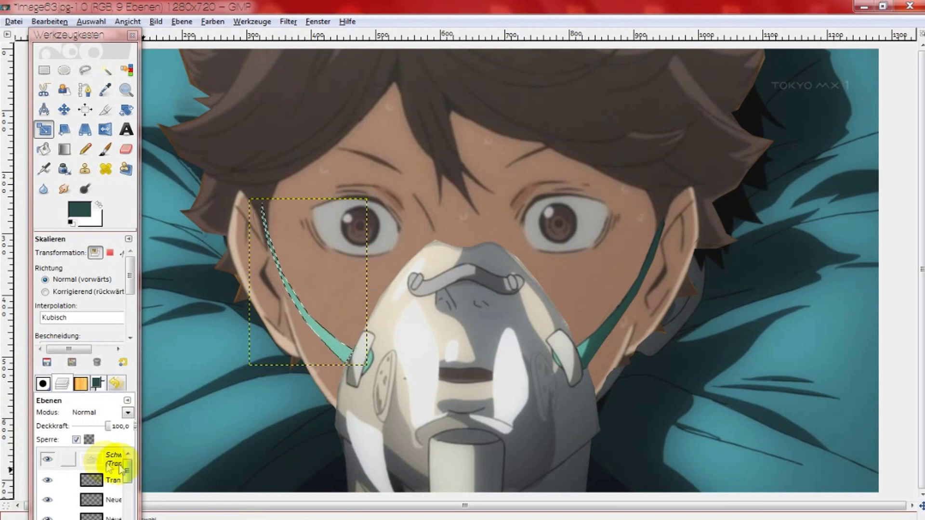
{"action": "right_click", "coordinate": [114, 470]}
{"action": "left_click", "coordinate": [149, 196]}
{"action": "left_click", "coordinate": [47, 477]}
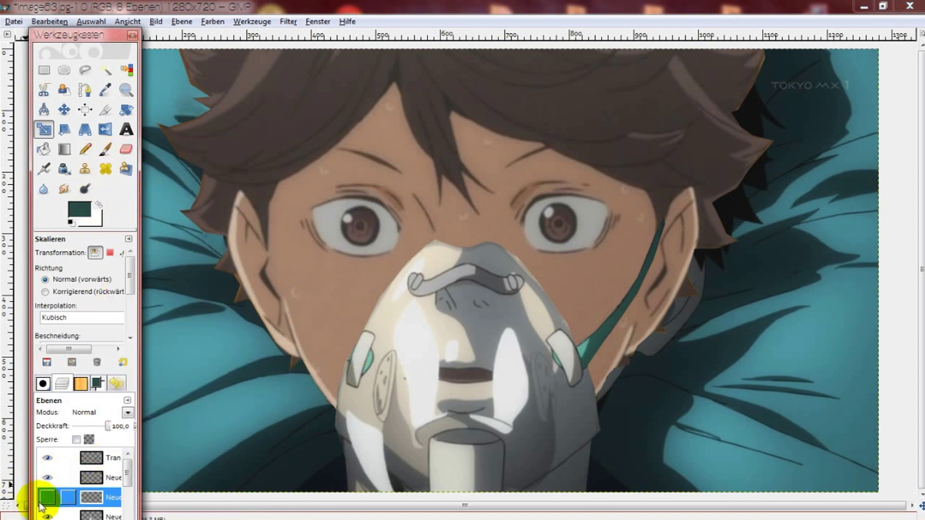
{"action": "left_click", "coordinate": [126, 148]}
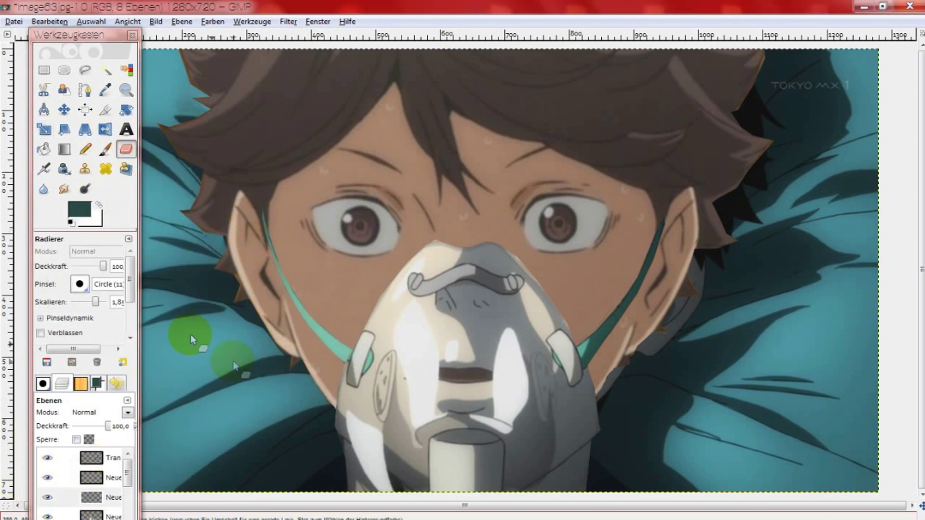
Step: Merge the strap layers down twice into one layer
{"action": "right_click", "coordinate": [101, 460]}
{"action": "right_click", "coordinate": [101, 458]}
{"action": "left_click", "coordinate": [148, 211]}
{"action": "right_click", "coordinate": [96, 457]}
{"action": "left_click", "coordinate": [130, 208]}
{"action": "left_click", "coordinate": [87, 478]}
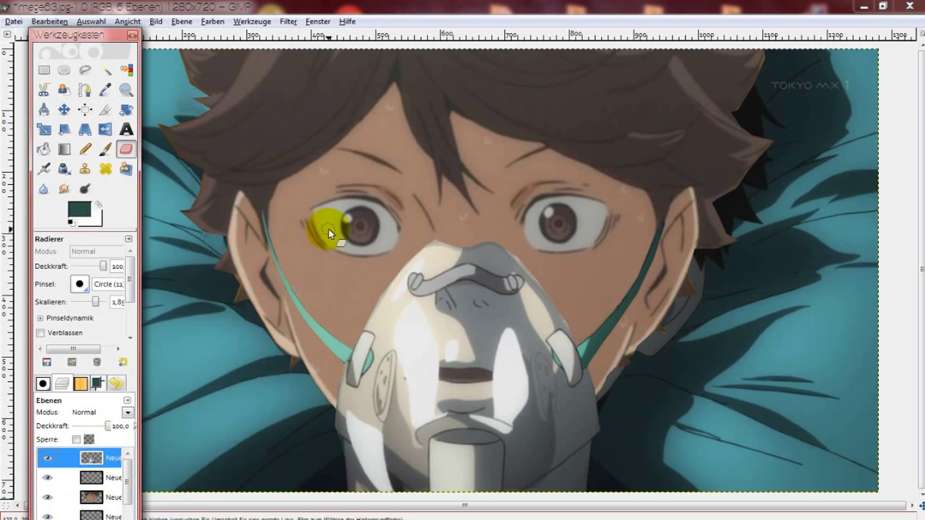
Step: Sample the beige skin colour and add a new transparent layer on top
{"action": "left_click", "coordinate": [105, 90]}
{"action": "left_click", "coordinate": [388, 318]}
{"action": "left_click", "coordinate": [90, 478]}
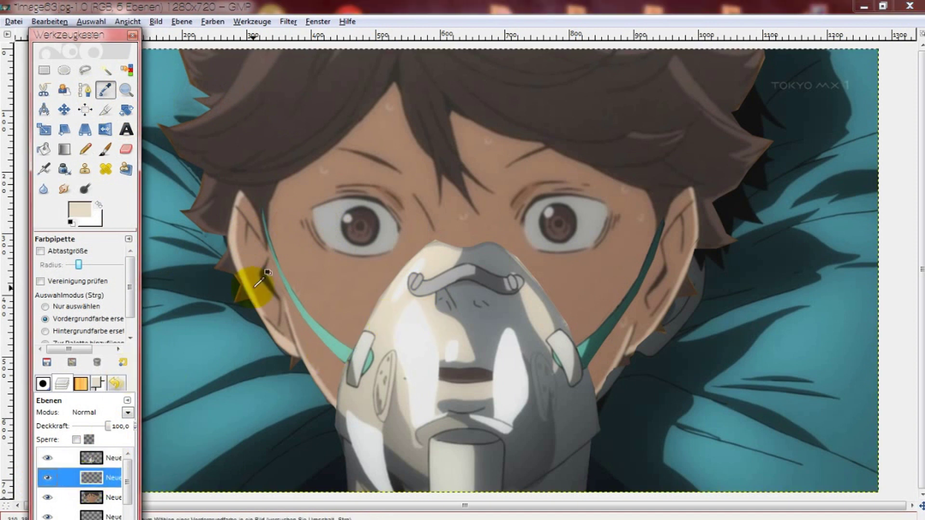
{"action": "key", "text": "Page_Up"}
{"action": "left_click", "coordinate": [182, 21]}
{"action": "left_click", "coordinate": [202, 33]}
{"action": "left_click", "coordinate": [144, 261]}
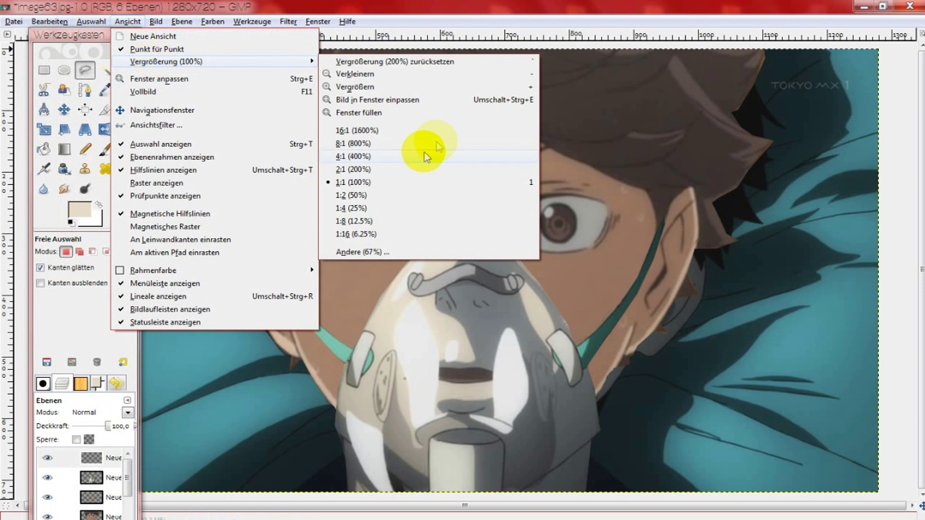
Step: Zoom to 200% and free-select an outline around the left cheek strap
{"action": "left_click", "coordinate": [424, 165]}
{"action": "scroll", "coordinate": [192, 395], "scroll_direction": "left", "scroll_amount": 5}
{"action": "left_click", "coordinate": [105, 91]}
{"action": "key", "text": "f"}
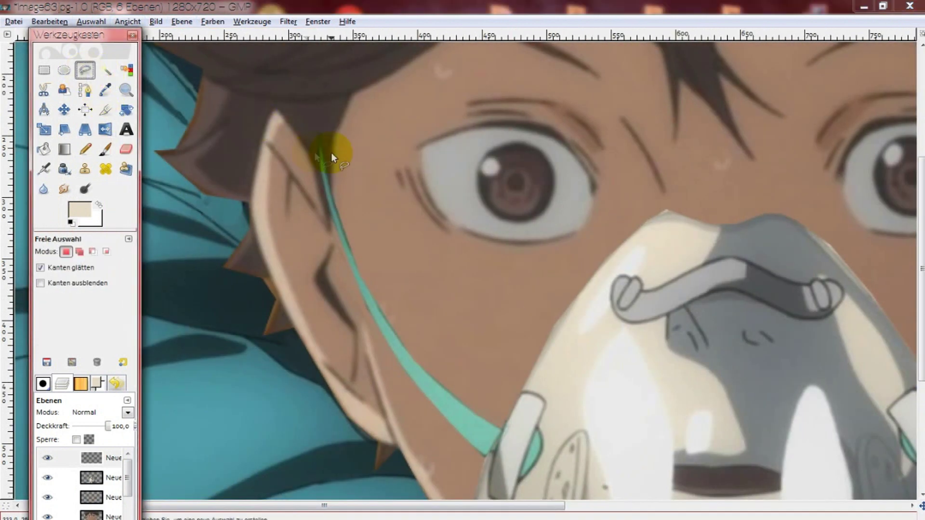
{"action": "left_click", "coordinate": [326, 133]}
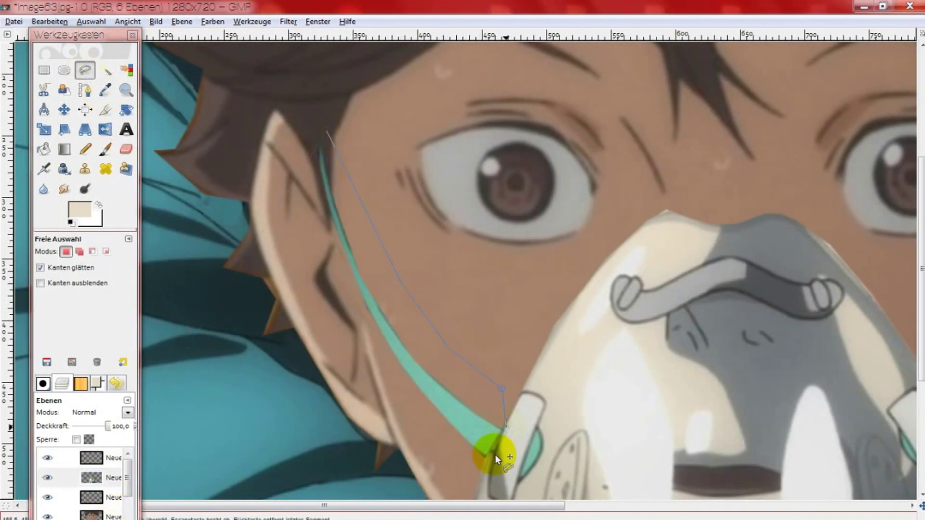
{"action": "left_click", "coordinate": [182, 21]}
{"action": "left_click", "coordinate": [311, 343]}
Step: Copy the selected strap, paste it back and anchor it
{"action": "right_click", "coordinate": [426, 356]}
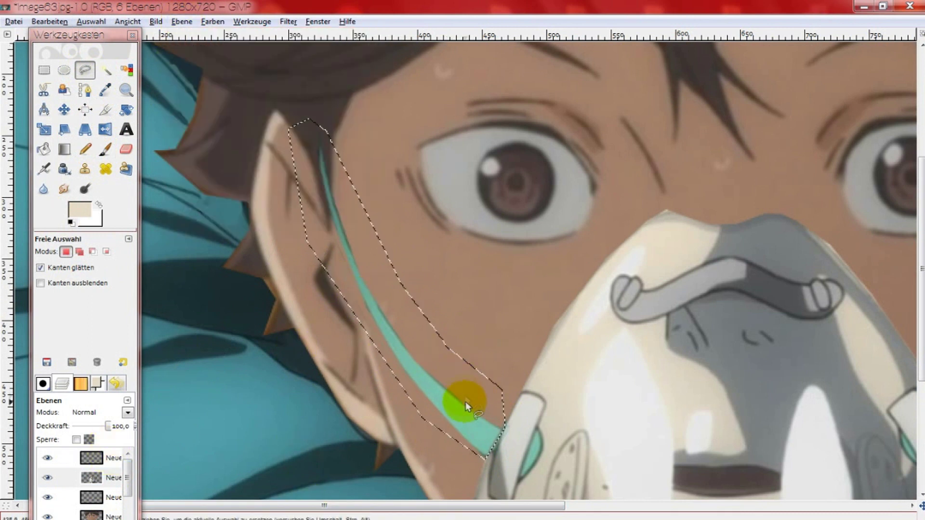
{"action": "right_click", "coordinate": [465, 401]}
{"action": "left_click", "coordinate": [602, 347]}
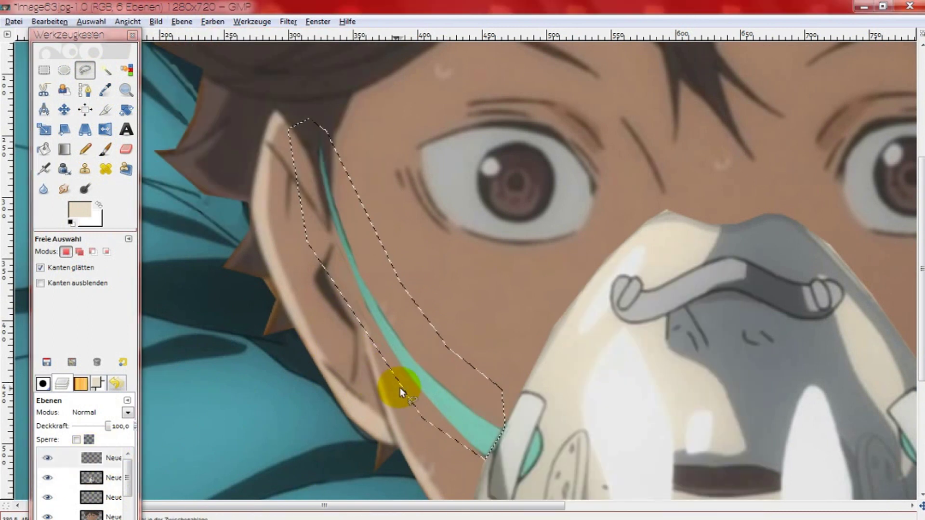
{"action": "right_click", "coordinate": [440, 370]}
{"action": "left_click", "coordinate": [559, 370]}
{"action": "left_click", "coordinate": [181, 21]}
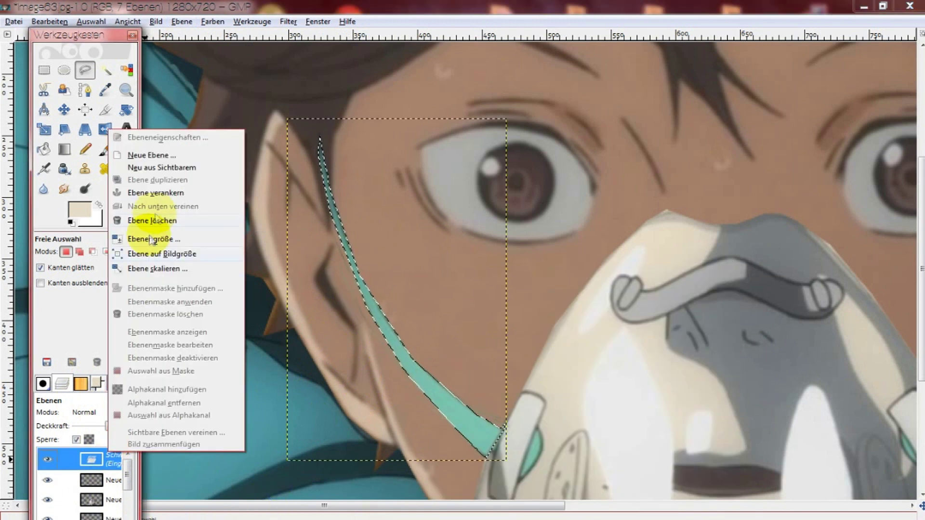
{"action": "left_click", "coordinate": [232, 182]}
Step: Erase stray pixels beside the strap, compare by toggling layers, then undo the stroke
{"action": "left_click", "coordinate": [126, 149]}
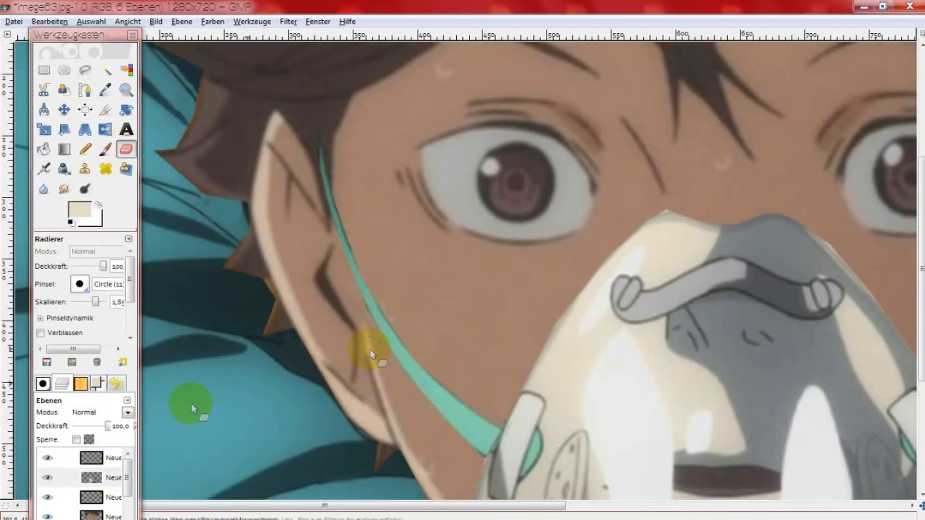
{"action": "left_click_drag", "start_coordinate": [371, 355], "coordinate": [366, 333]}
{"action": "left_click", "coordinate": [47, 458]}
{"action": "left_click", "coordinate": [91, 478]}
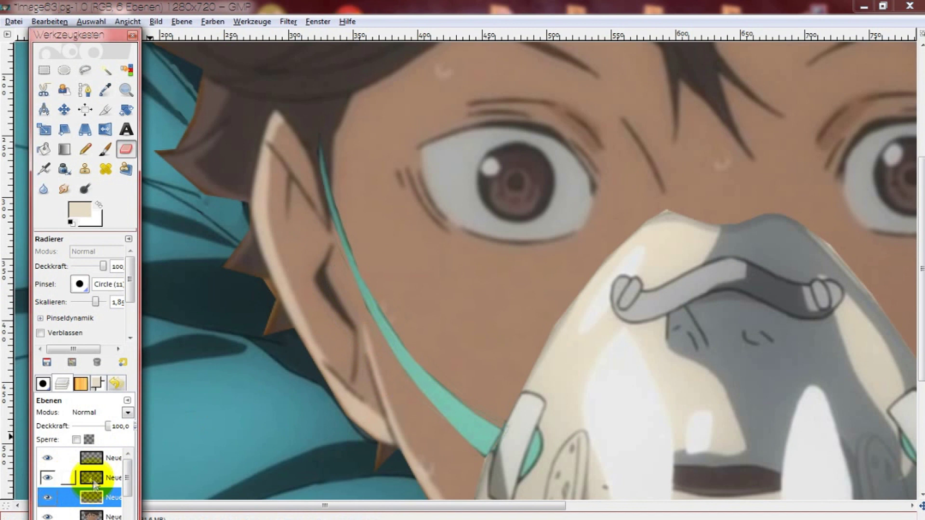
{"action": "left_click", "coordinate": [47, 458]}
{"action": "left_click", "coordinate": [50, 22]}
{"action": "left_click", "coordinate": [68, 38]}
Step: Scroll over to the right-side strap, toggle the second layer's visibility and undo another erase
{"action": "scroll", "coordinate": [365, 489], "scroll_direction": "right", "scroll_amount": 5}
{"action": "scroll", "coordinate": [427, 496], "scroll_direction": "right", "scroll_amount": 2}
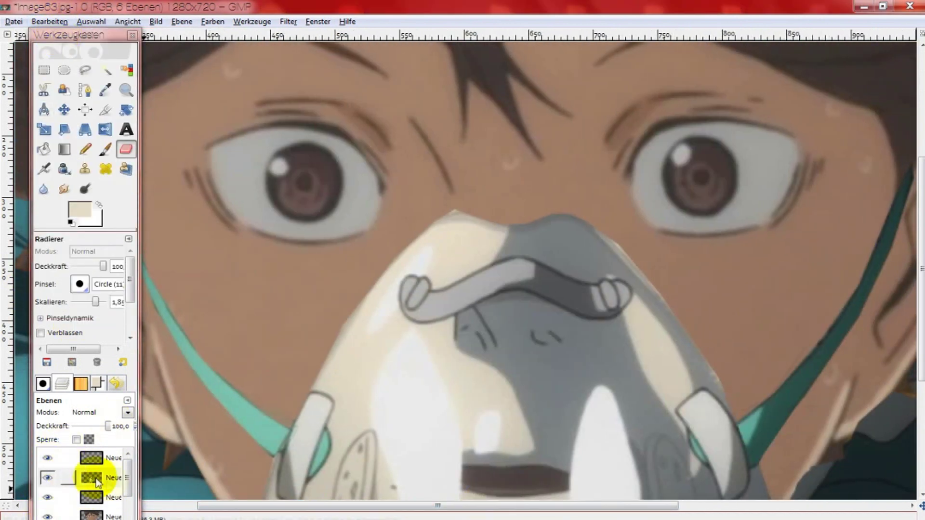
{"action": "left_click", "coordinate": [91, 458]}
{"action": "left_click", "coordinate": [47, 478]}
{"action": "left_click", "coordinate": [48, 479]}
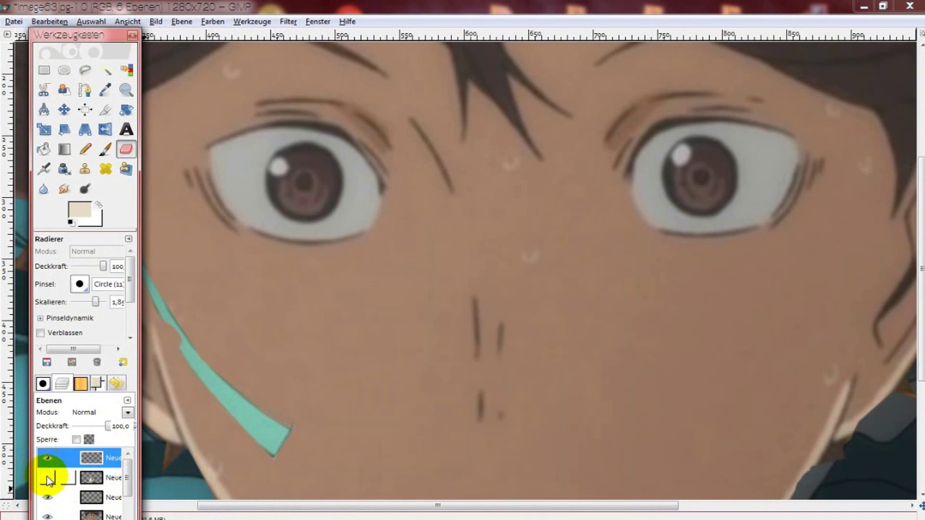
{"action": "left_click", "coordinate": [49, 21]}
{"action": "left_click", "coordinate": [67, 38]}
{"action": "left_click", "coordinate": [49, 21]}
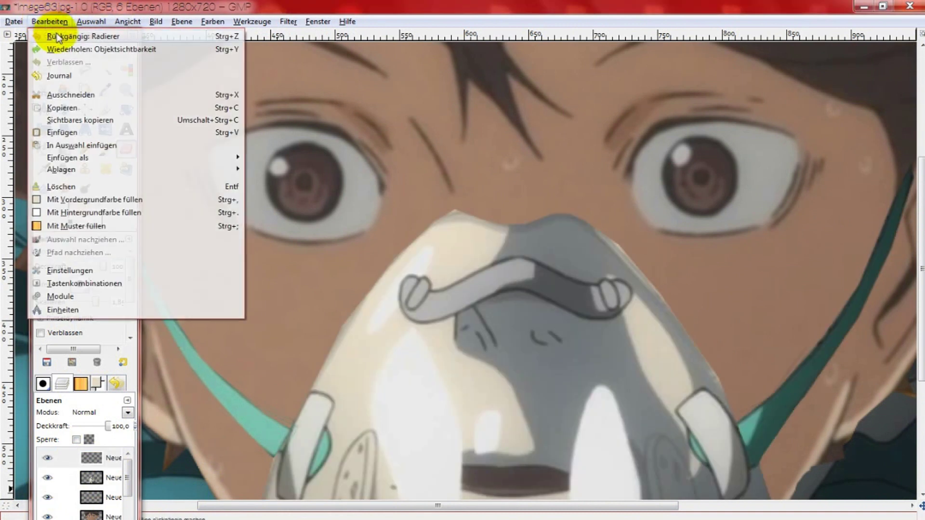
{"action": "left_click", "coordinate": [47, 479]}
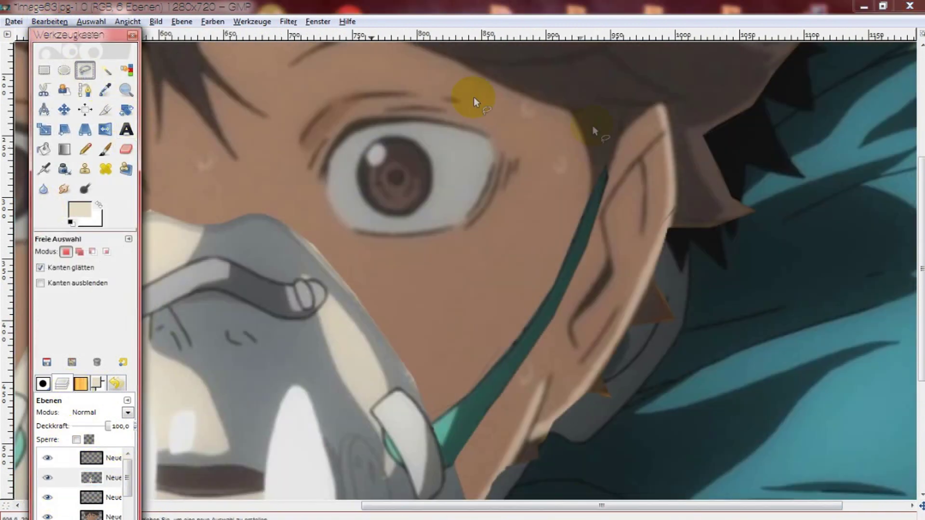
Step: Copy the right cheek strap and anchor the pasted copy onto the face
{"action": "left_click", "coordinate": [599, 130]}
{"action": "left_click", "coordinate": [453, 381]}
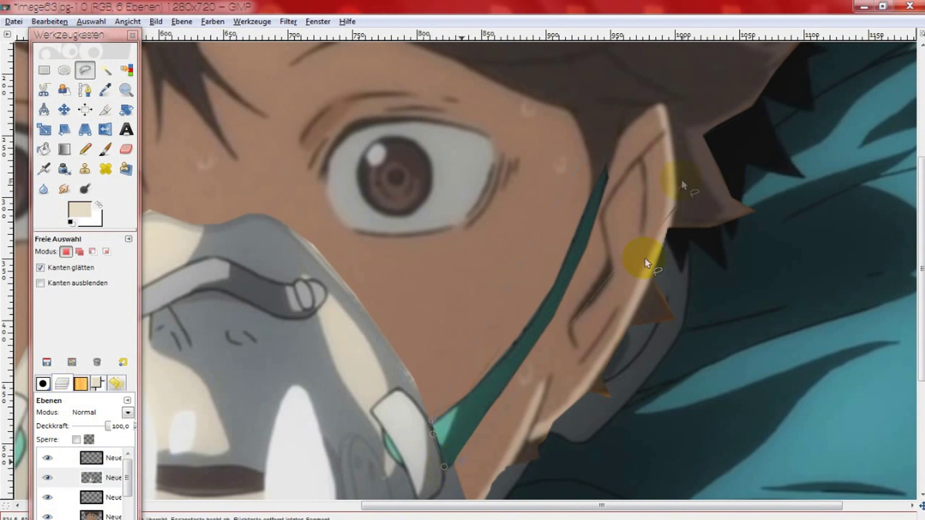
{"action": "right_click", "coordinate": [596, 203]}
{"action": "left_click", "coordinate": [764, 312]}
{"action": "left_click", "coordinate": [90, 479]}
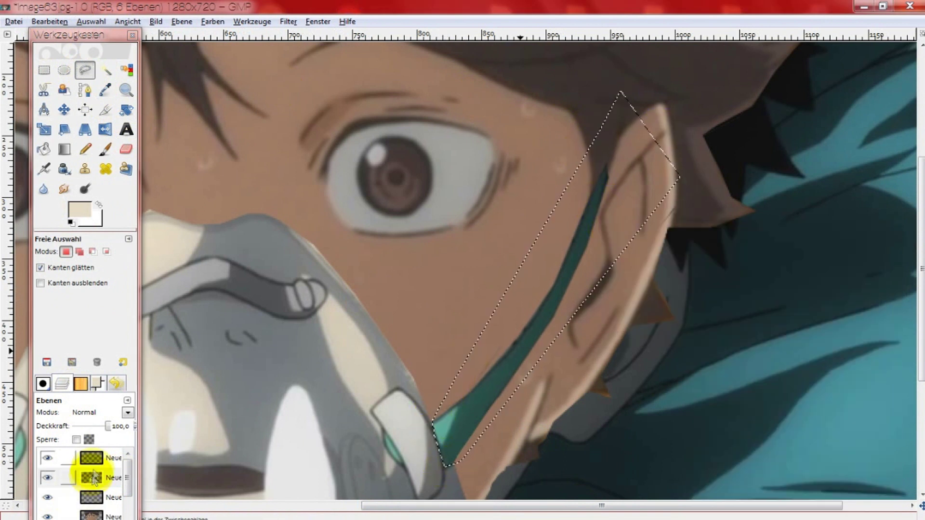
{"action": "right_click", "coordinate": [413, 306]}
{"action": "left_click", "coordinate": [515, 403]}
{"action": "left_click", "coordinate": [302, 296]}
Step: Copy the small strap bit at one mask clip and anchor it onto the second layer
{"action": "scroll", "coordinate": [202, 258], "scroll_direction": "down", "scroll_amount": 5}
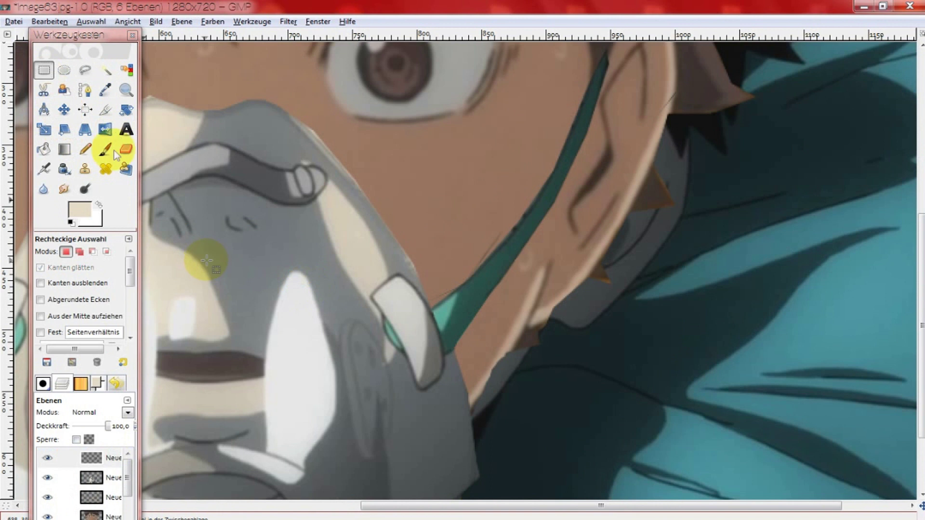
{"action": "left_click_drag", "start_coordinate": [383, 314], "coordinate": [400, 351]}
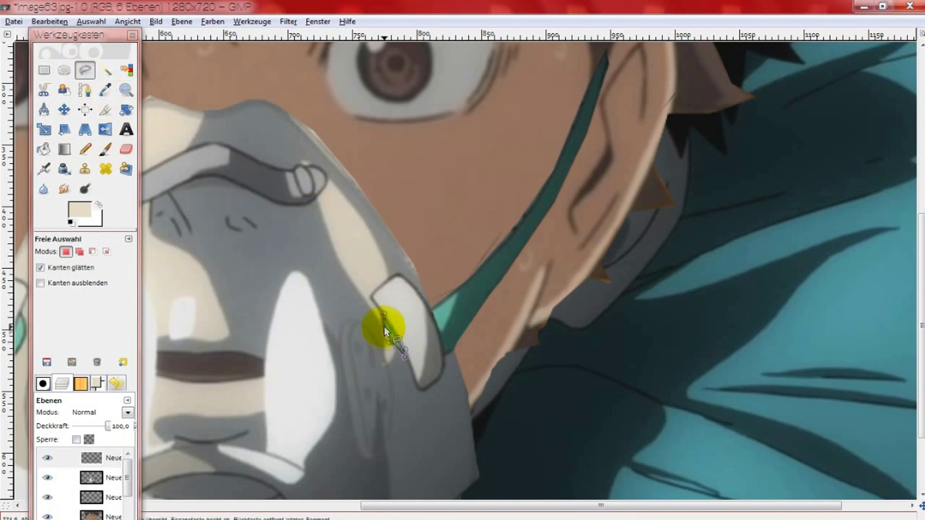
{"action": "right_click", "coordinate": [395, 329]}
{"action": "left_click", "coordinate": [501, 339]}
{"action": "left_click", "coordinate": [89, 478]}
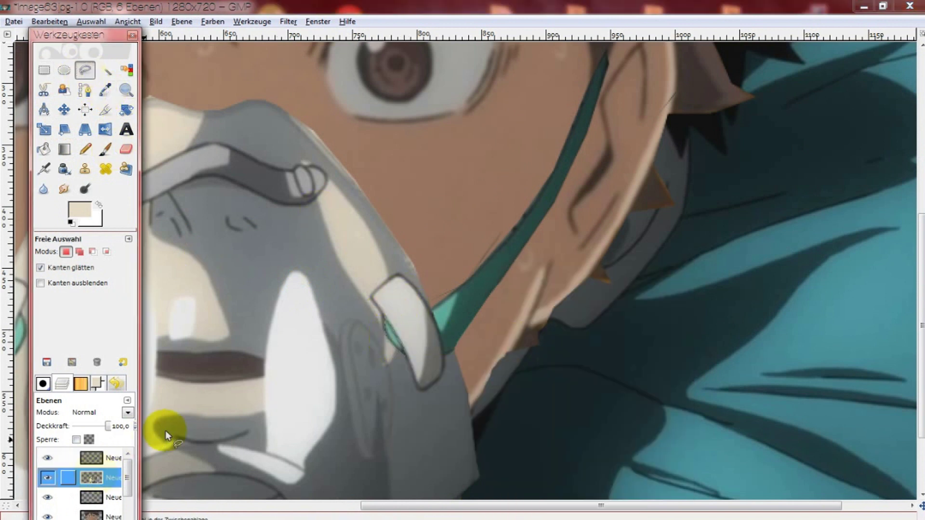
{"action": "right_click", "coordinate": [391, 340]}
{"action": "left_click", "coordinate": [484, 343]}
{"action": "right_click", "coordinate": [352, 323]}
{"action": "left_click", "coordinate": [479, 371]}
{"action": "right_click", "coordinate": [92, 477]}
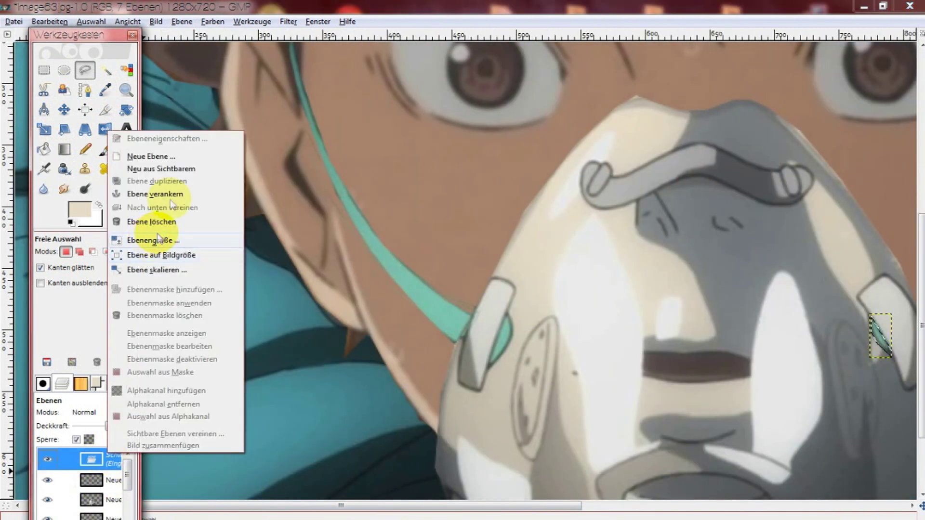
{"action": "left_click", "coordinate": [92, 477]}
Step: Copy the strap bit at the left clip and paste it onto the top layer
{"action": "left_click", "coordinate": [504, 309]}
{"action": "left_click", "coordinate": [488, 370]}
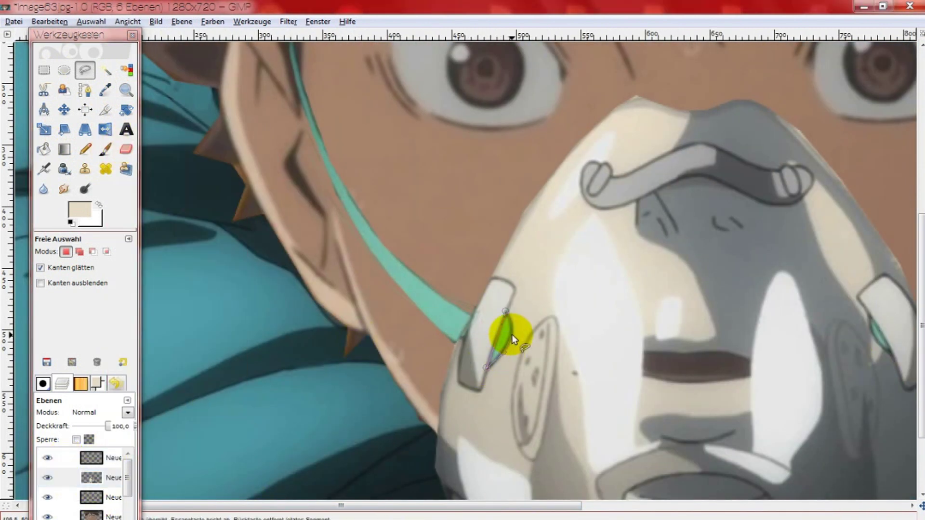
{"action": "right_click", "coordinate": [504, 326]}
{"action": "left_click", "coordinate": [616, 327]}
{"action": "left_click", "coordinate": [111, 456]}
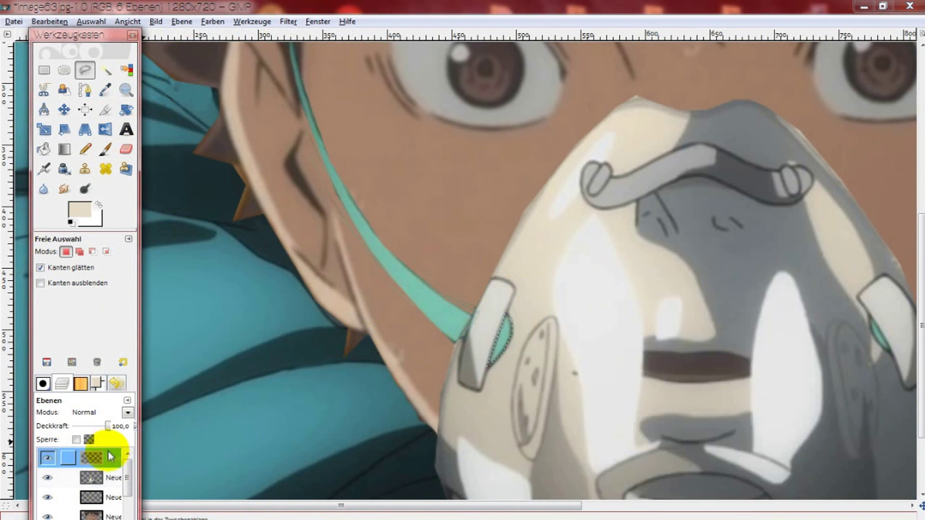
{"action": "right_click", "coordinate": [506, 348]}
{"action": "left_click", "coordinate": [636, 368]}
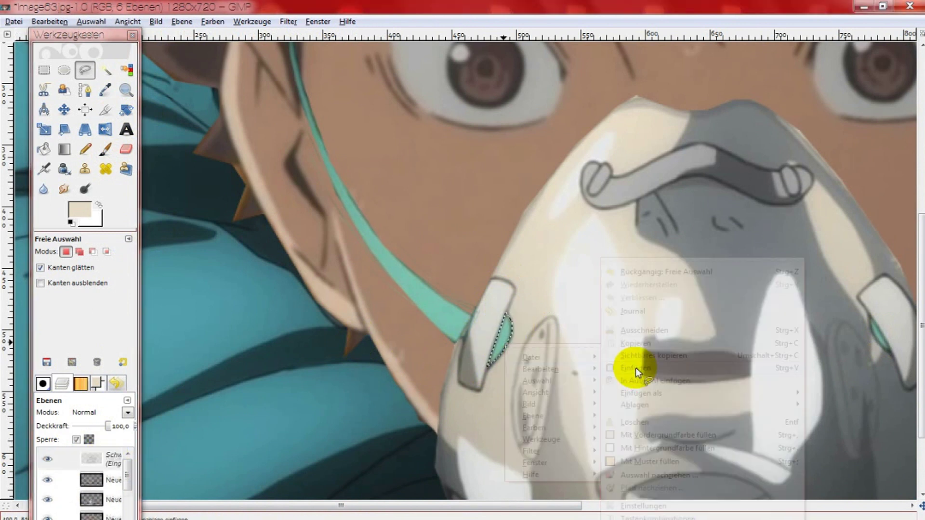
{"action": "left_click", "coordinate": [44, 70]}
{"action": "left_click_drag", "start_coordinate": [512, 505], "coordinate": [628, 506]}
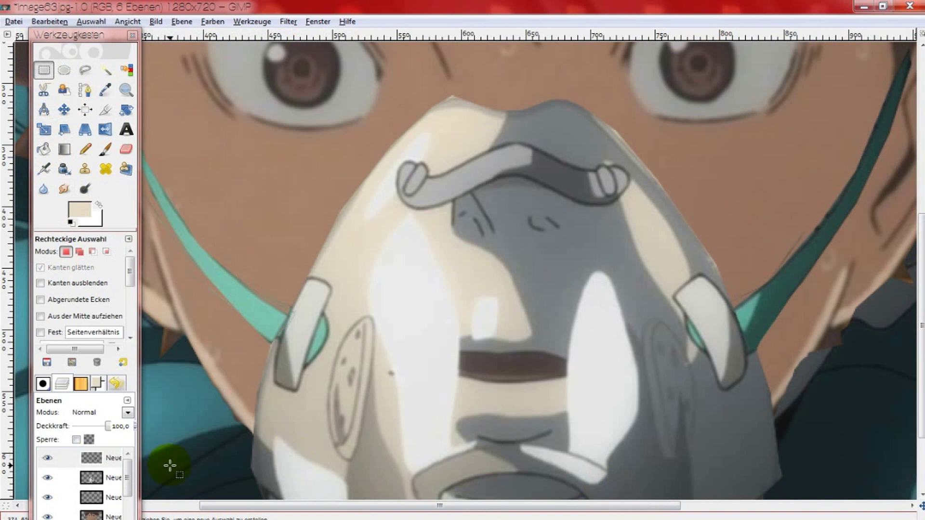
Step: Trace a freehand outline around the character's face along jaw, ear, hairline and brow
{"action": "key", "text": "minus"}
{"action": "key", "text": "f"}
{"action": "left_click_drag", "start_coordinate": [393, 83], "coordinate": [259, 220]}
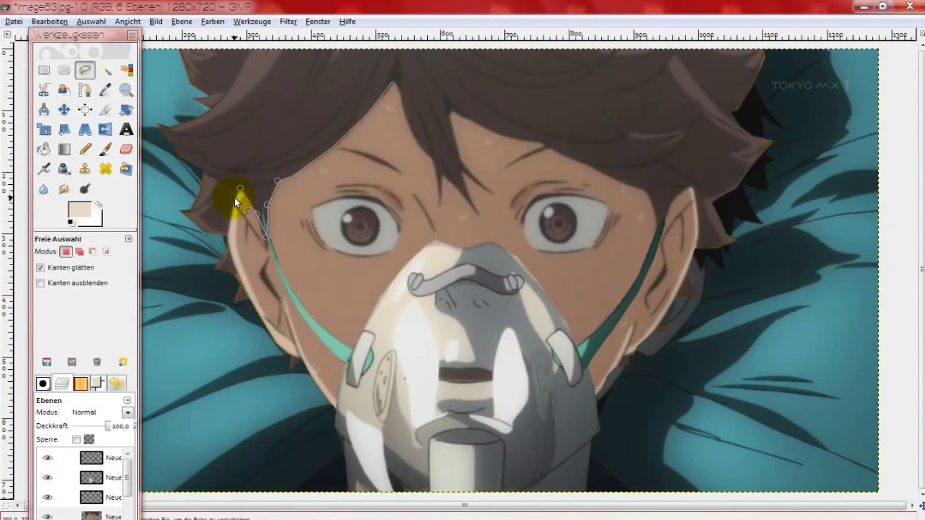
{"action": "left_click", "coordinate": [234, 271]}
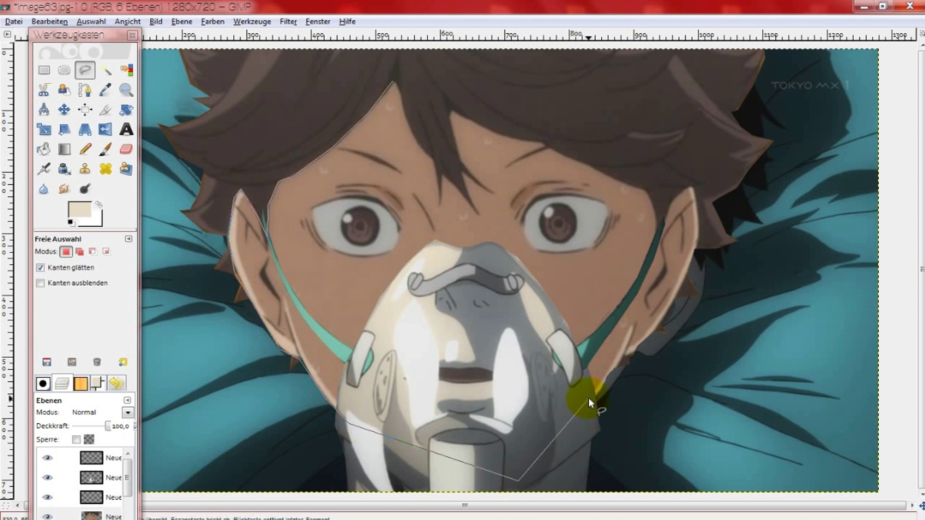
{"action": "mouse_move", "coordinate": [617, 366]}
{"action": "left_mouse_down"}
{"action": "mouse_move", "coordinate": [638, 352]}
{"action": "mouse_move", "coordinate": [684, 264]}
{"action": "left_mouse_up"}
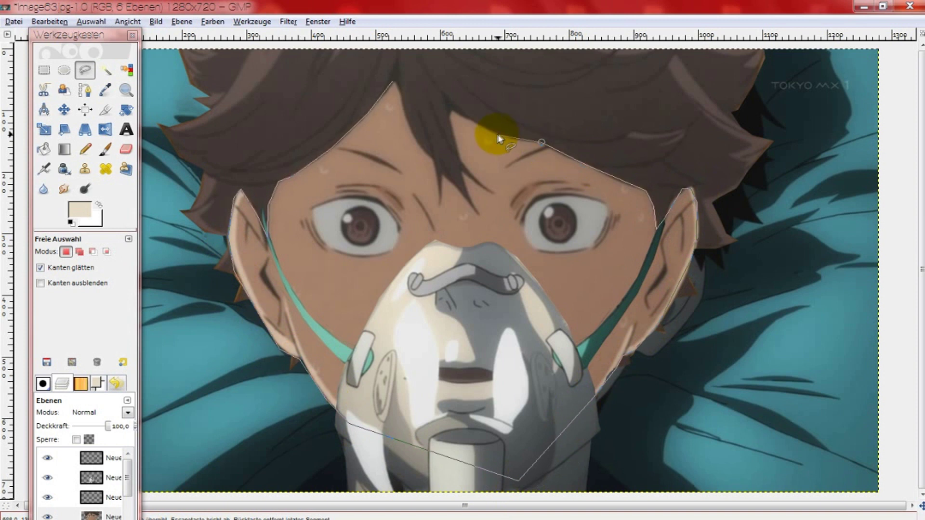
{"action": "left_click", "coordinate": [451, 111]}
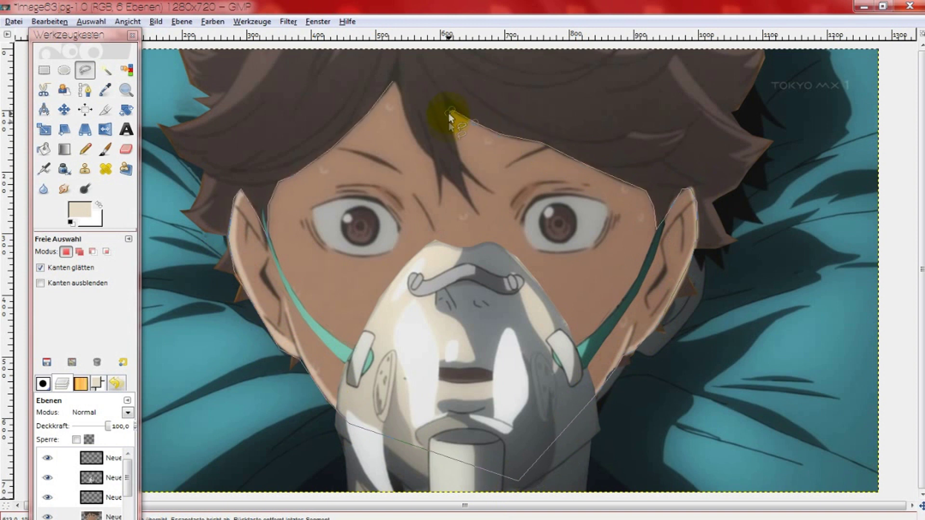
{"action": "left_click", "coordinate": [461, 171]}
{"action": "left_click", "coordinate": [468, 192]}
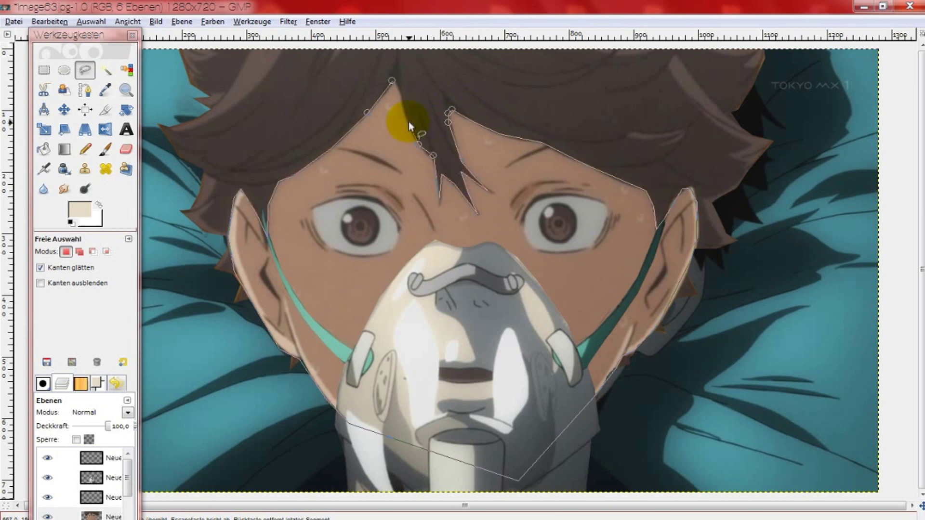
{"action": "left_click", "coordinate": [394, 81]}
Step: Copy the outlined face and anchor the pasted copy onto the third layer
{"action": "right_click", "coordinate": [372, 269]}
{"action": "left_click", "coordinate": [443, 341]}
{"action": "left_click", "coordinate": [48, 497]}
{"action": "right_click", "coordinate": [437, 230]}
{"action": "left_click", "coordinate": [565, 346]}
{"action": "right_click", "coordinate": [106, 497]}
{"action": "left_click", "coordinate": [159, 198]}
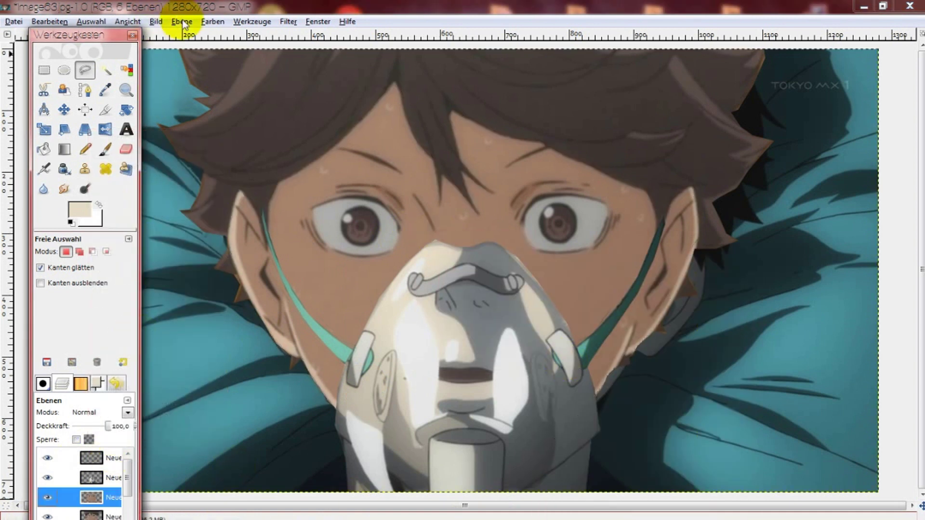
{"action": "left_click", "coordinate": [213, 21]}
{"action": "left_click", "coordinate": [244, 68]}
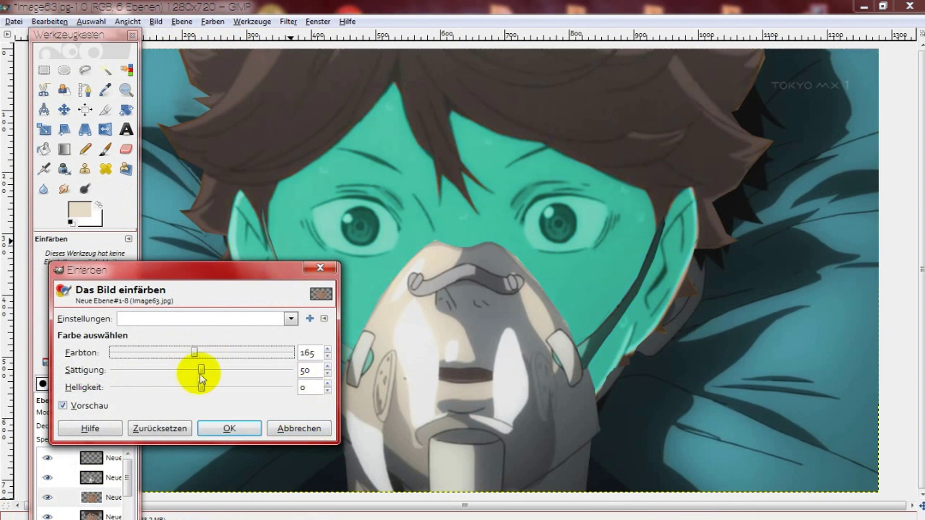
{"action": "left_click_drag", "start_coordinate": [199, 373], "coordinate": [127, 370]}
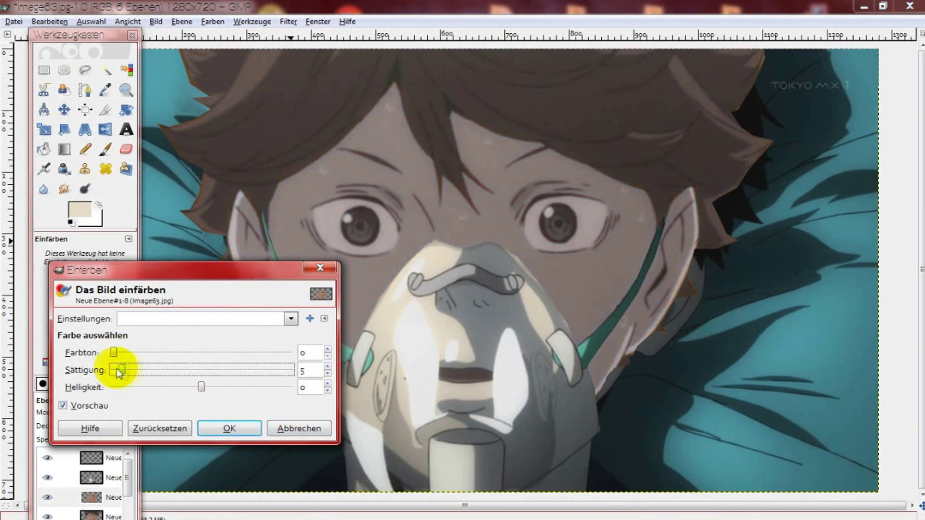
{"action": "left_click_drag", "start_coordinate": [124, 353], "coordinate": [269, 354]}
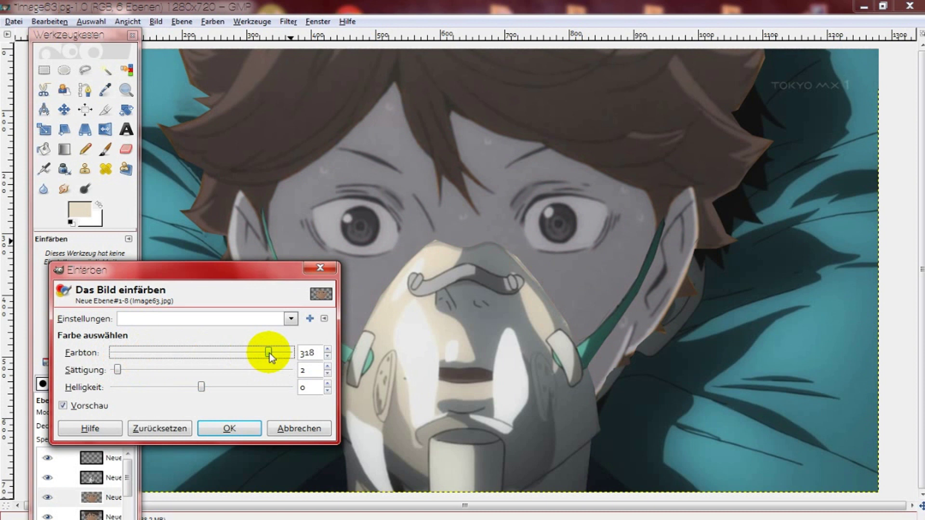
{"action": "left_click", "coordinate": [230, 388]}
{"action": "left_click_drag", "start_coordinate": [233, 384], "coordinate": [200, 384]}
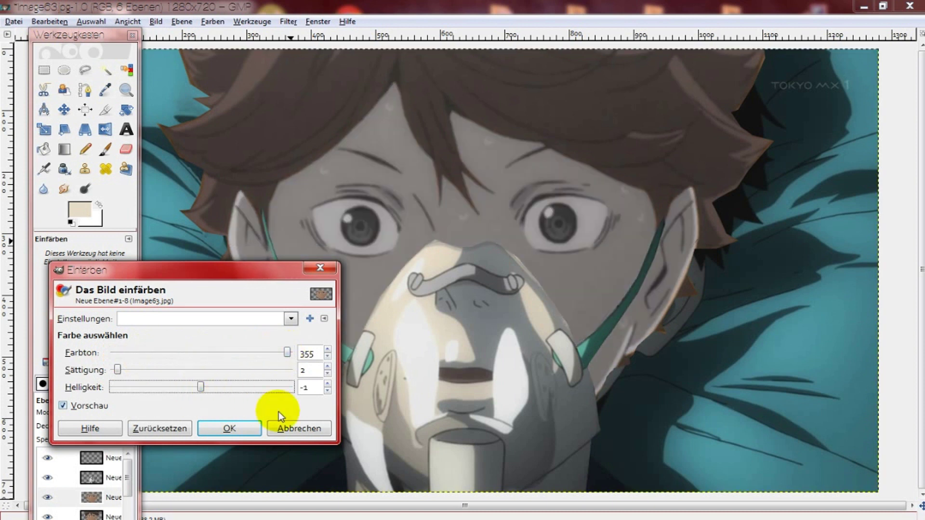
{"action": "left_click", "coordinate": [251, 428]}
{"action": "left_click", "coordinate": [388, 310]}
{"action": "left_click", "coordinate": [112, 465]}
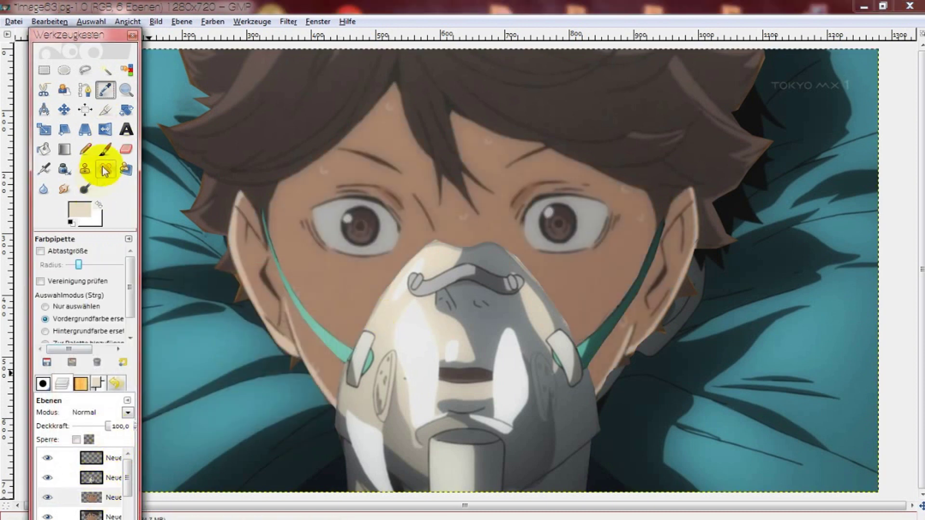
{"action": "left_click", "coordinate": [105, 149]}
{"action": "left_click", "coordinate": [87, 70]}
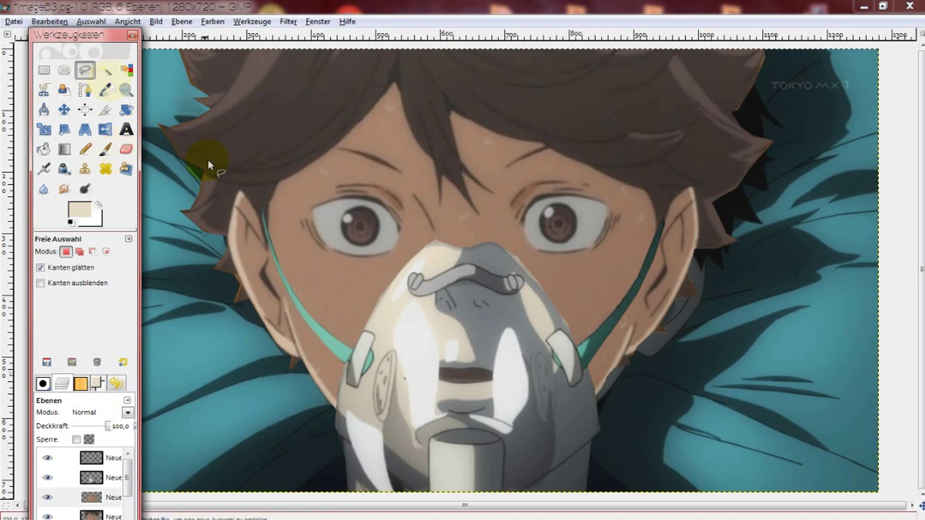
{"action": "mouse_move", "coordinate": [311, 208]}
{"action": "left_mouse_down"}
{"action": "mouse_move", "coordinate": [341, 198]}
{"action": "mouse_move", "coordinate": [377, 206]}
{"action": "left_mouse_up"}
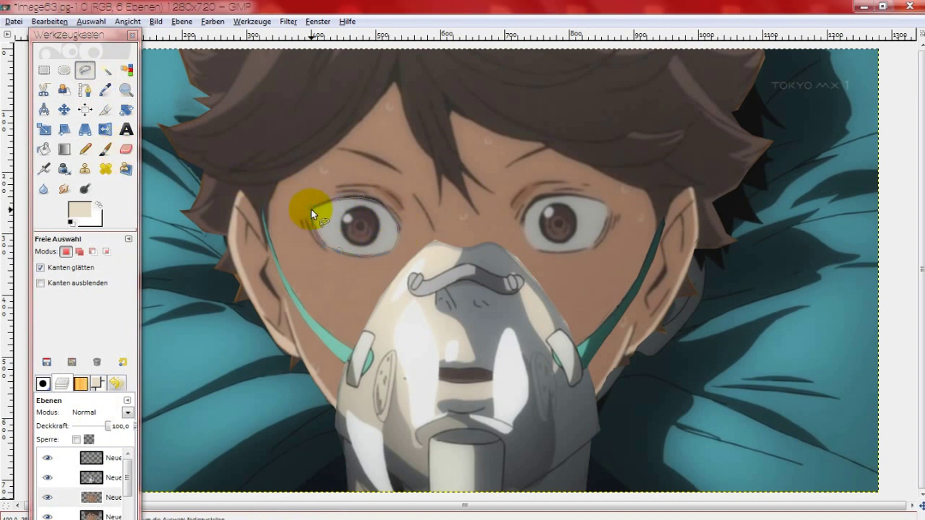
Step: Set up the Paintbrush on the third layer at opacity 30 with the Circle (19) brush
{"action": "left_click", "coordinate": [126, 150]}
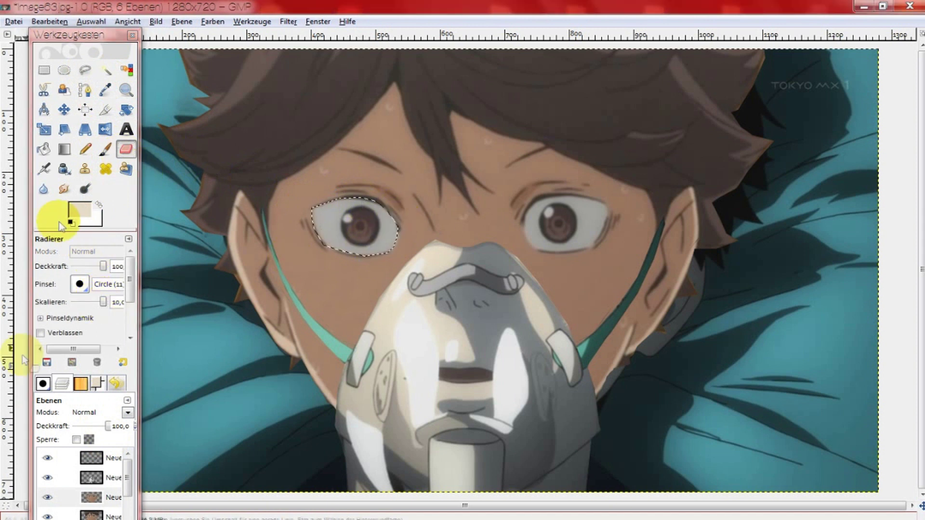
{"action": "left_click", "coordinate": [85, 70]}
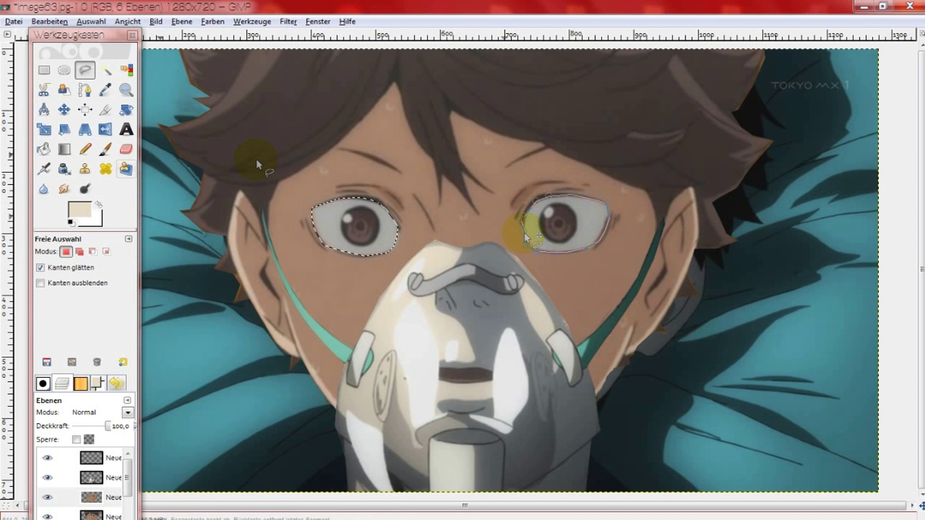
{"action": "key", "text": "shift+e"}
{"action": "left_click", "coordinate": [72, 497]}
{"action": "left_click", "coordinate": [47, 497]}
{"action": "left_click", "coordinate": [49, 515]}
{"action": "left_click", "coordinate": [105, 150]}
{"action": "left_click", "coordinate": [94, 304]}
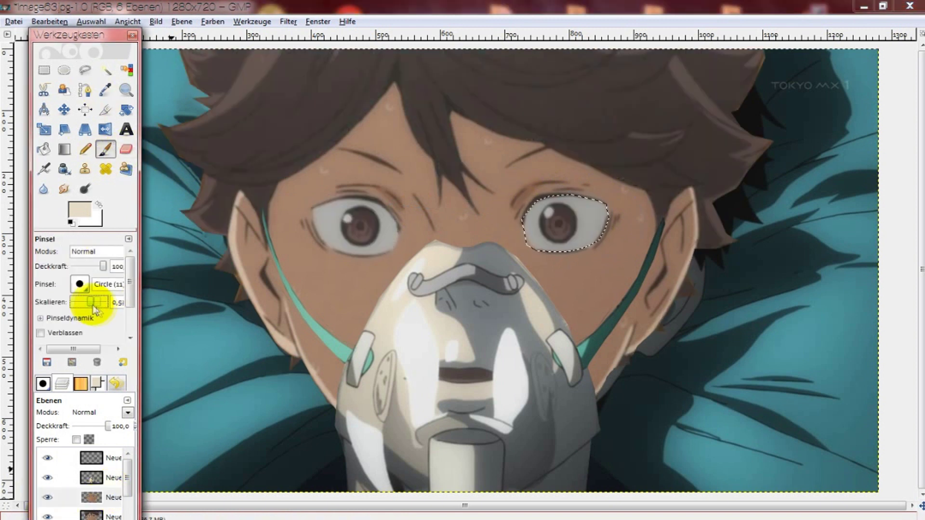
{"action": "left_click", "coordinate": [82, 267]}
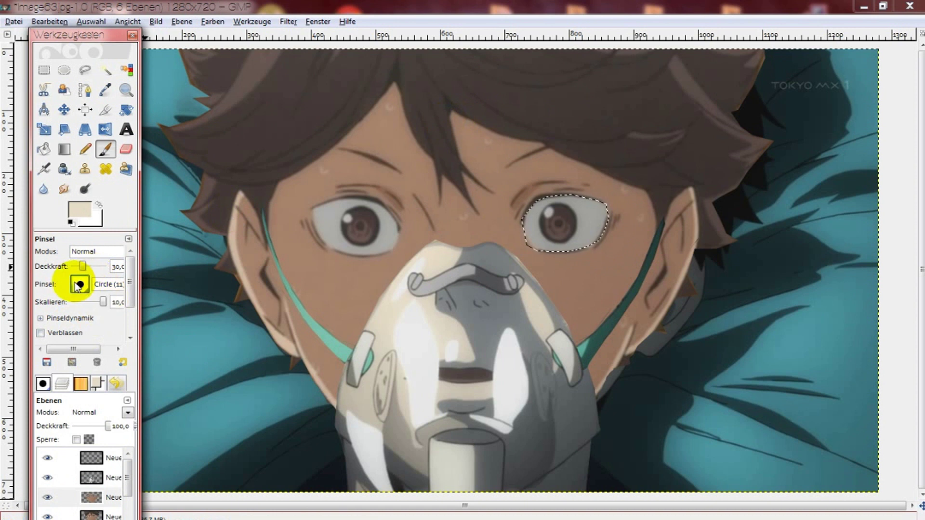
{"action": "left_click", "coordinate": [77, 285]}
{"action": "left_click", "coordinate": [91, 382]}
Step: Undo a trial stroke over the right eye, then wash the face layer's opaque area pale
{"action": "left_click_drag", "start_coordinate": [535, 217], "coordinate": [698, 244]}
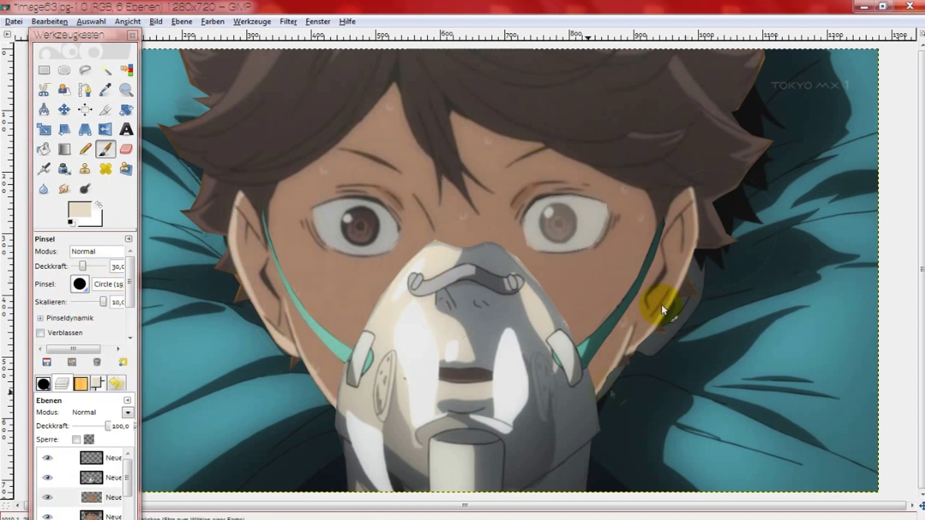
{"action": "left_click", "coordinate": [49, 21]}
{"action": "left_click", "coordinate": [62, 46]}
{"action": "left_click", "coordinate": [44, 70]}
{"action": "left_click", "coordinate": [207, 125]}
{"action": "left_click", "coordinate": [92, 497]}
{"action": "right_click", "coordinate": [99, 494]}
{"action": "left_click", "coordinate": [144, 440]}
{"action": "key", "text": "p"}
{"action": "mouse_move", "coordinate": [305, 207]}
{"action": "left_mouse_down"}
{"action": "mouse_move", "coordinate": [403, 310]}
{"action": "mouse_move", "coordinate": [618, 356]}
{"action": "mouse_move", "coordinate": [633, 342]}
{"action": "mouse_move", "coordinate": [499, 98]}
{"action": "mouse_move", "coordinate": [577, 322]}
{"action": "left_mouse_up"}
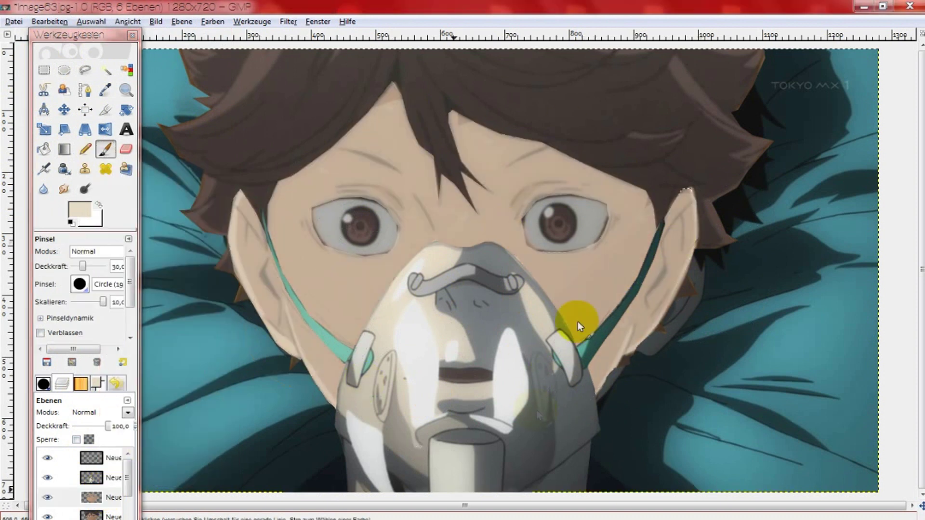
Step: Deselect, then undo to bring back the face selection
{"action": "left_click", "coordinate": [44, 70]}
{"action": "left_click", "coordinate": [417, 169]}
{"action": "left_click", "coordinate": [62, 21]}
{"action": "left_click", "coordinate": [82, 35]}
{"action": "left_click", "coordinate": [61, 21]}
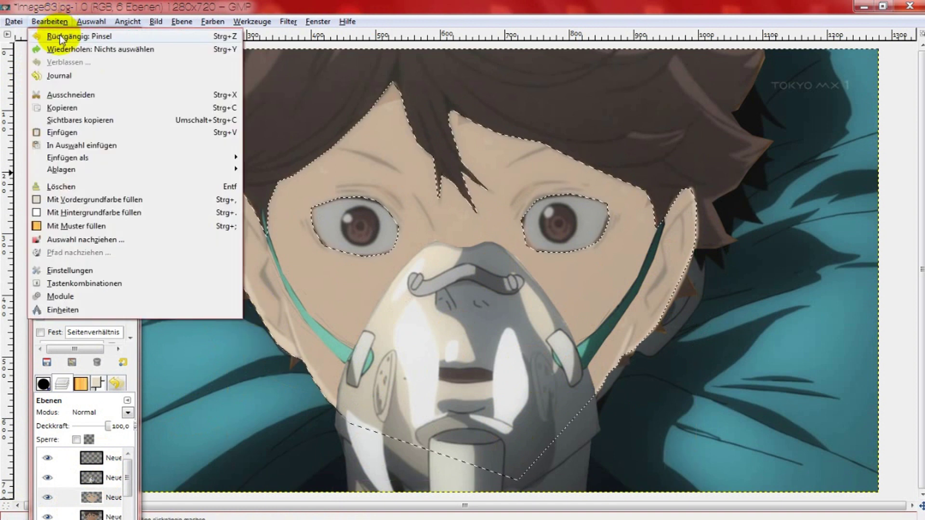
Step: Select the third layer's opaque area and undo the last smudge steps
{"action": "left_click", "coordinate": [64, 189]}
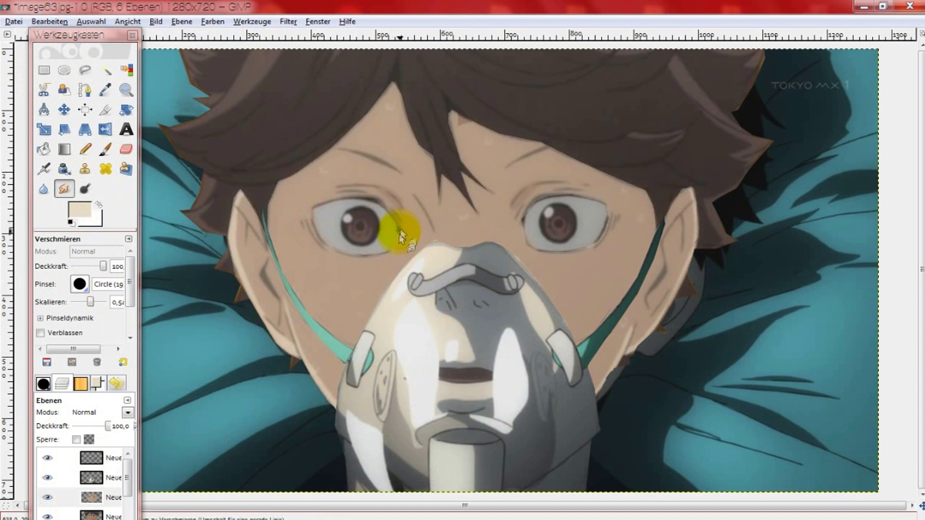
{"action": "left_click", "coordinate": [89, 497]}
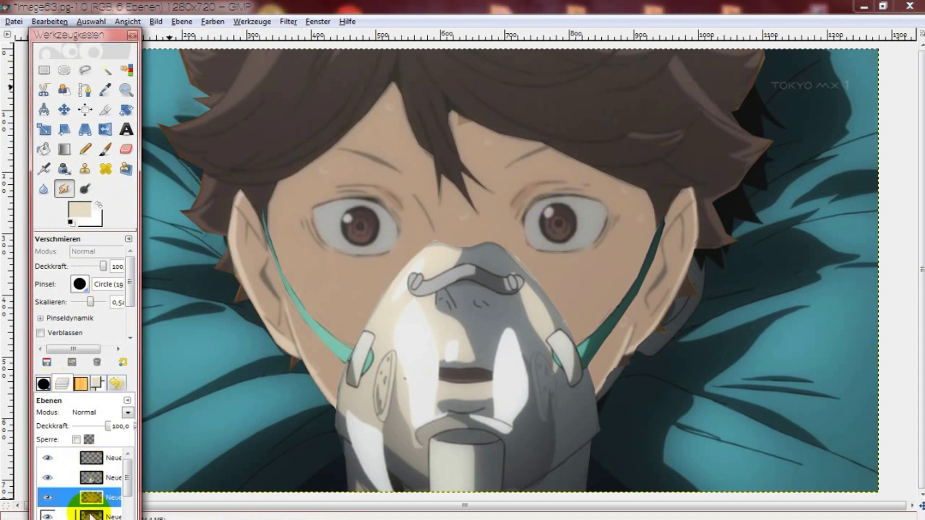
{"action": "right_click", "coordinate": [95, 501]}
{"action": "left_click", "coordinate": [176, 472]}
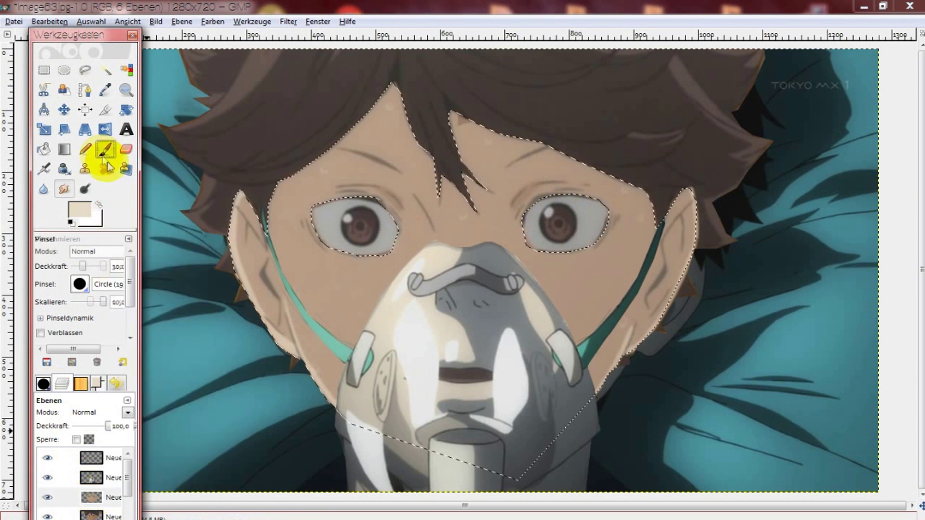
{"action": "left_click", "coordinate": [44, 70]}
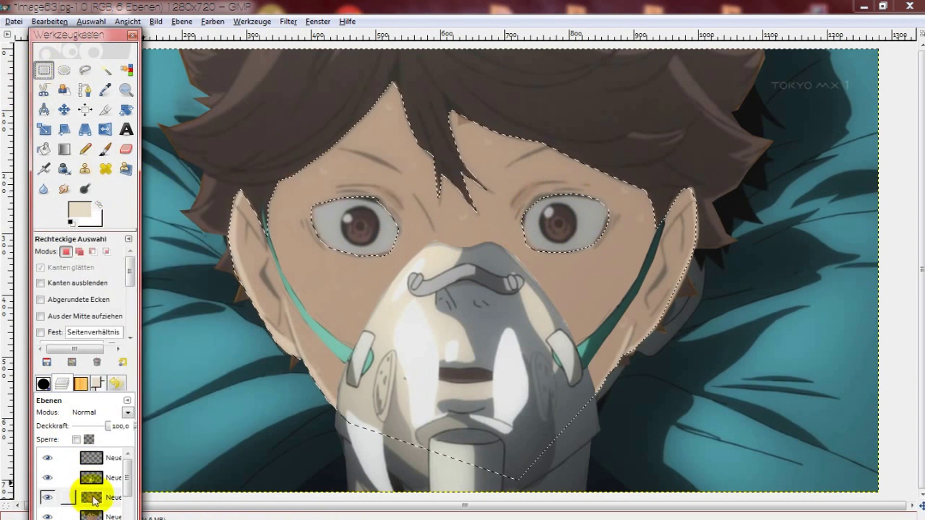
{"action": "left_click", "coordinate": [105, 149]}
{"action": "left_click", "coordinate": [49, 22]}
{"action": "left_click", "coordinate": [50, 22]}
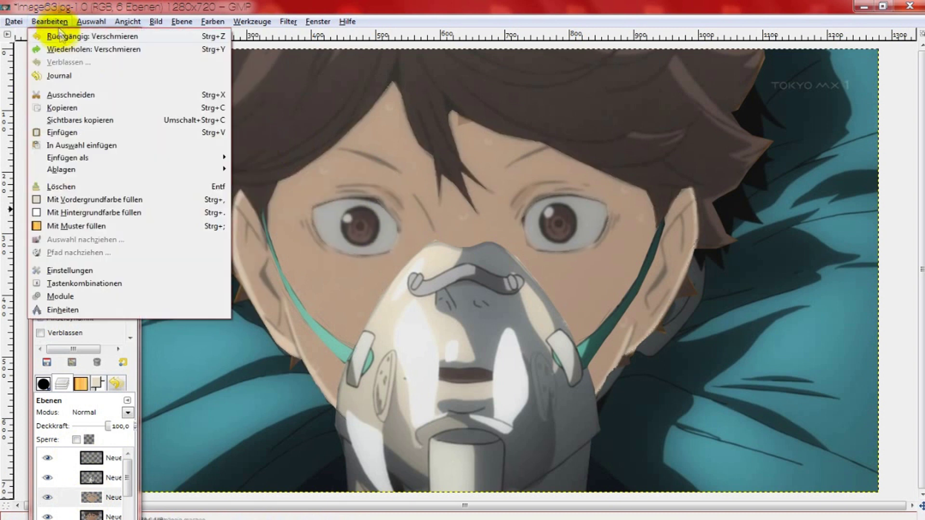
{"action": "left_click", "coordinate": [51, 22]}
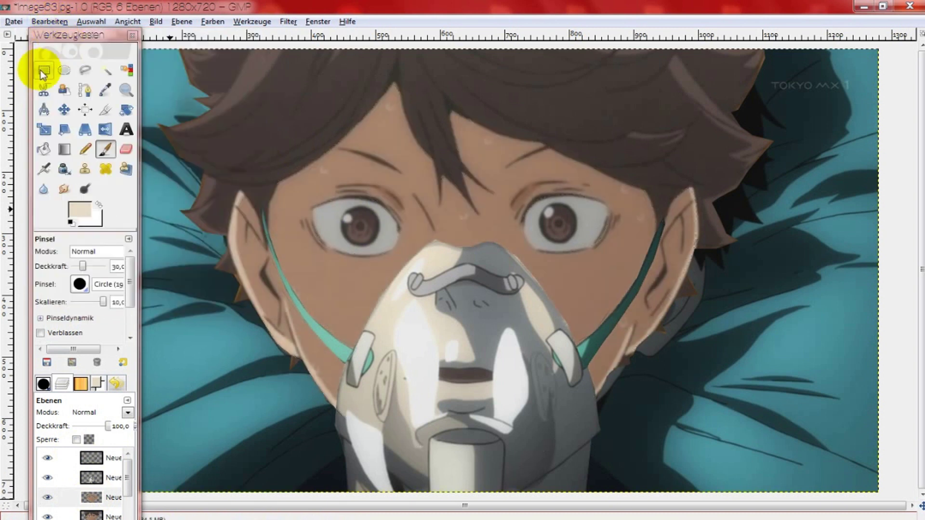
{"action": "left_click", "coordinate": [44, 70]}
{"action": "left_click", "coordinate": [92, 497]}
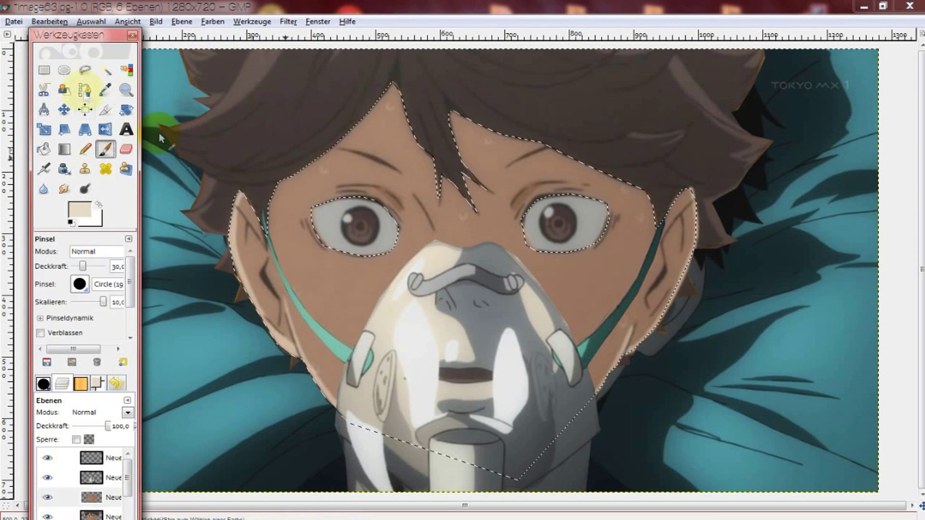
Step: Paint the pale wash, invert the selection, and erase the spill over hair, ear and eyes
{"action": "mouse_move", "coordinate": [365, 211]}
{"action": "left_mouse_down"}
{"action": "mouse_move", "coordinate": [386, 165]}
{"action": "mouse_move", "coordinate": [612, 209]}
{"action": "mouse_move", "coordinate": [559, 366]}
{"action": "mouse_move", "coordinate": [320, 269]}
{"action": "mouse_move", "coordinate": [382, 358]}
{"action": "left_mouse_up"}
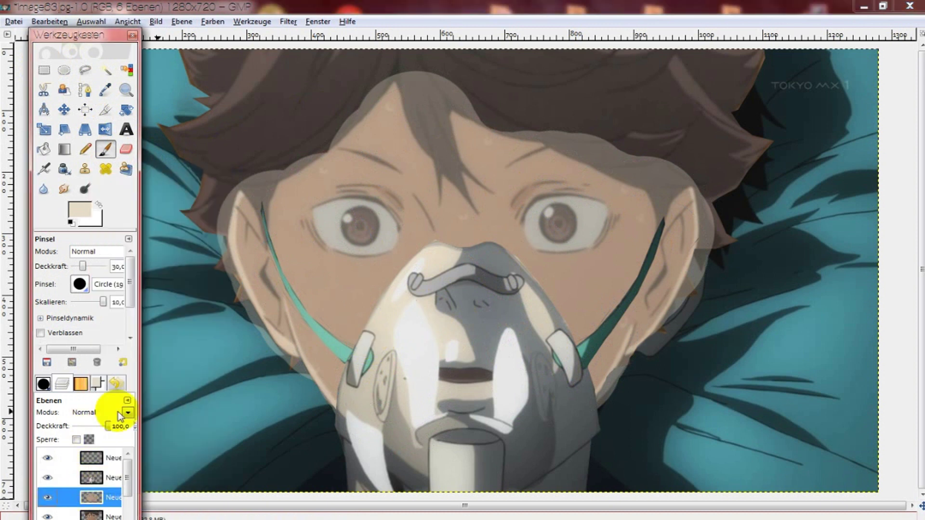
{"action": "left_click", "coordinate": [91, 22]}
{"action": "left_click", "coordinate": [121, 69]}
{"action": "left_click", "coordinate": [126, 150]}
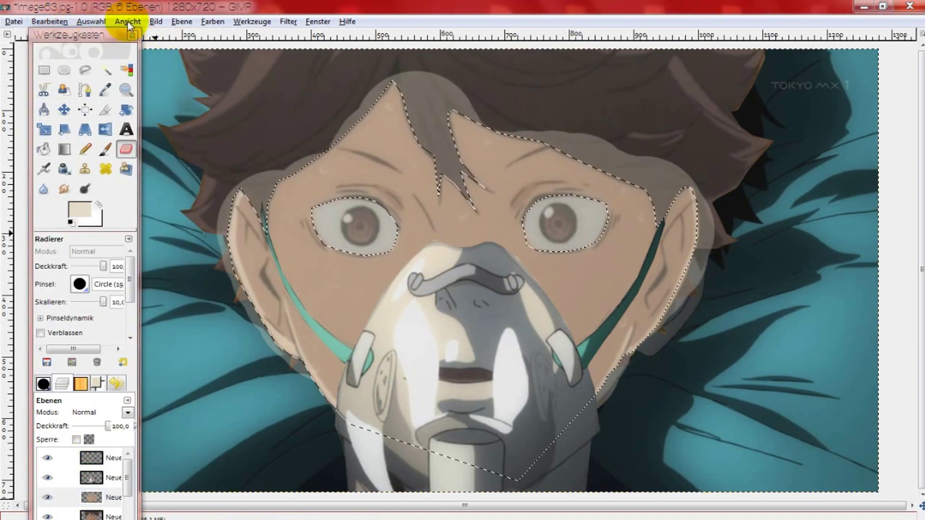
{"action": "left_click", "coordinate": [295, 140]}
{"action": "left_click", "coordinate": [114, 482]}
{"action": "left_click_drag", "start_coordinate": [241, 193], "coordinate": [260, 327]}
{"action": "mouse_move", "coordinate": [653, 391]}
{"action": "left_mouse_down"}
{"action": "mouse_move", "coordinate": [559, 130]}
{"action": "mouse_move", "coordinate": [670, 340]}
{"action": "left_mouse_up"}
{"action": "mouse_move", "coordinate": [248, 383]}
{"action": "left_mouse_down"}
{"action": "mouse_move", "coordinate": [424, 139]}
{"action": "mouse_move", "coordinate": [351, 131]}
{"action": "left_mouse_up"}
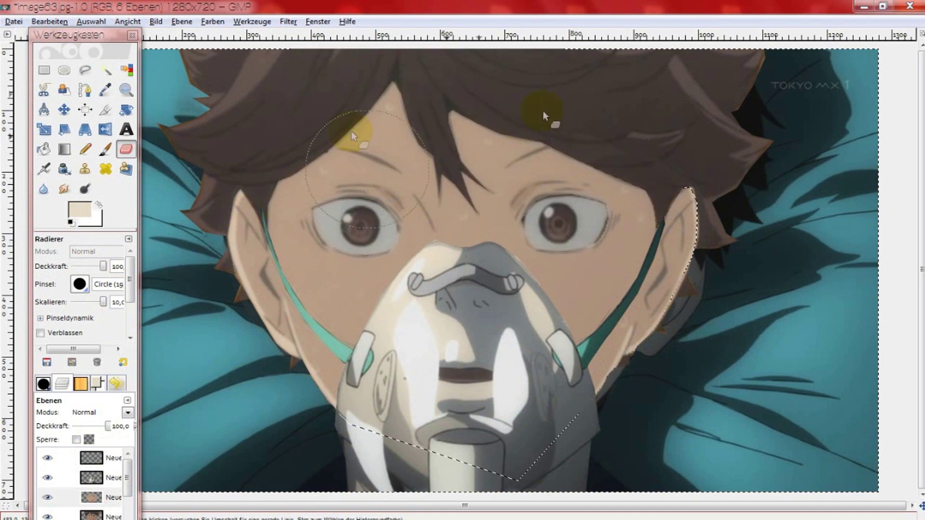
Step: Add a new layer to the image
{"action": "left_click", "coordinate": [182, 21]}
{"action": "left_click", "coordinate": [207, 59]}
{"action": "left_click", "coordinate": [102, 88]}
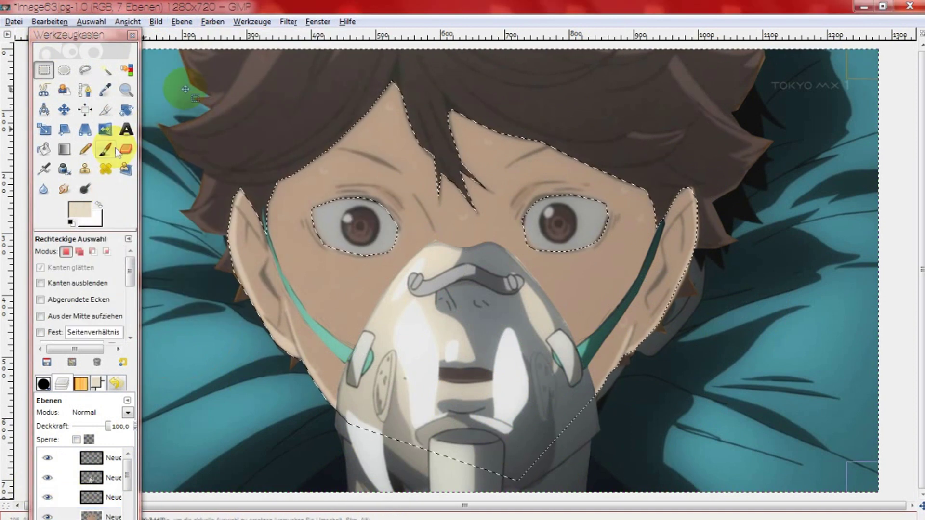
Step: Clear the face selection and sample the skin tone from the forehead
{"action": "left_click", "coordinate": [105, 150]}
{"action": "left_click", "coordinate": [288, 89]}
{"action": "left_click", "coordinate": [49, 21]}
{"action": "key", "text": "Escape"}
{"action": "key", "text": "r"}
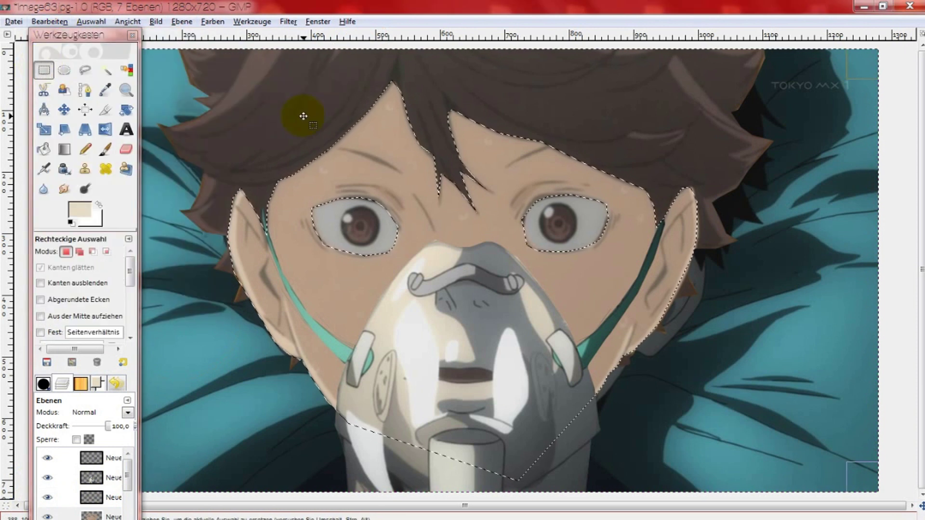
{"action": "left_click", "coordinate": [795, 316]}
{"action": "key", "text": "o"}
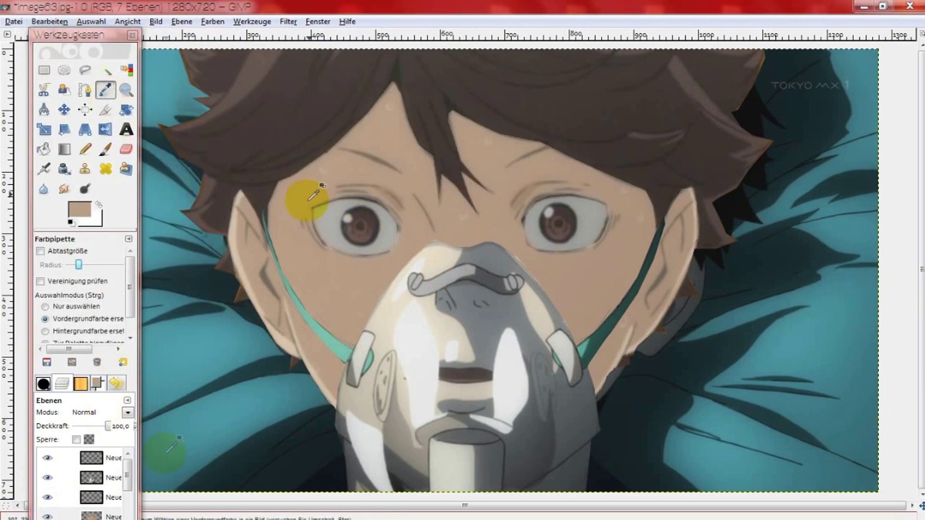
{"action": "left_click", "coordinate": [306, 196]}
Step: Zoom to 200% and paint skin tone over the left eye
{"action": "key", "text": "p"}
{"action": "left_click", "coordinate": [128, 22]}
{"action": "left_click", "coordinate": [368, 170]}
{"action": "left_click_drag", "start_coordinate": [103, 302], "coordinate": [90, 302]}
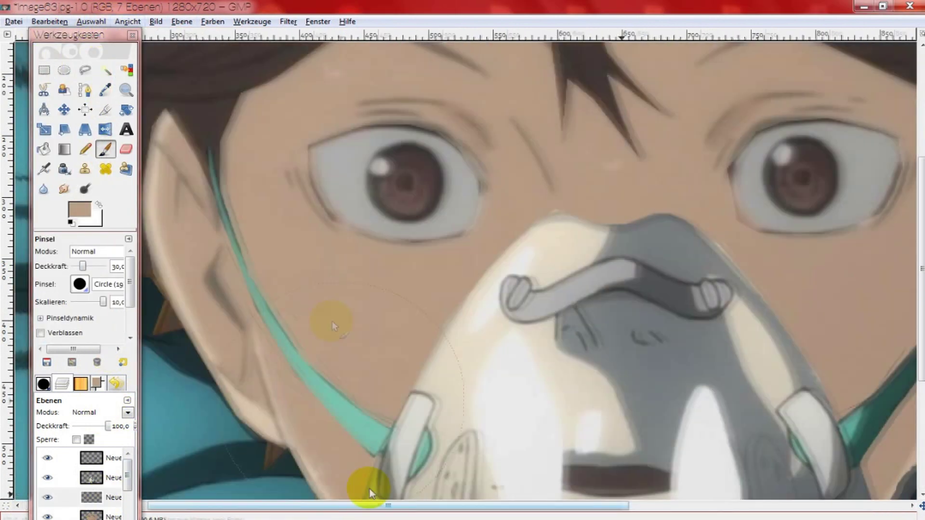
{"action": "left_click_drag", "start_coordinate": [343, 199], "coordinate": [344, 160]}
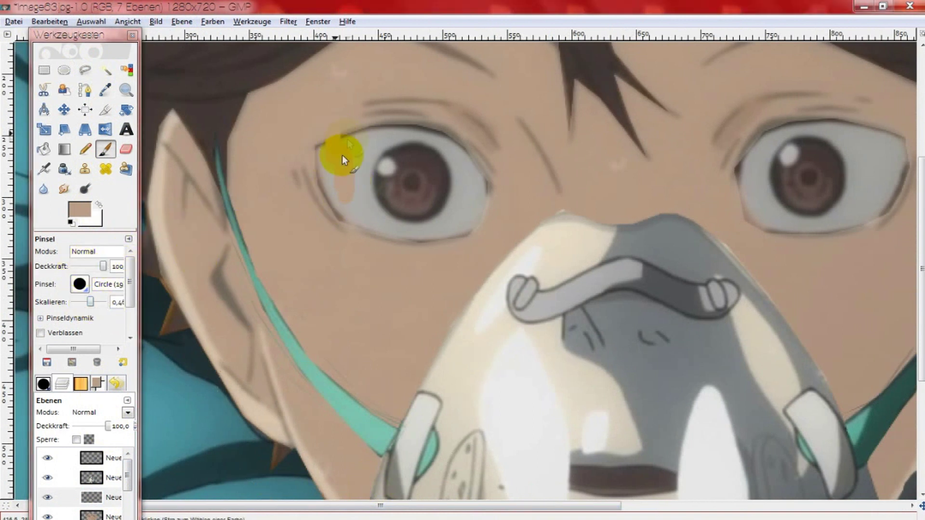
{"action": "left_click_drag", "start_coordinate": [90, 302], "coordinate": [96, 302]}
{"action": "mouse_move", "coordinate": [344, 145]}
{"action": "left_mouse_down"}
{"action": "mouse_move", "coordinate": [331, 165]}
{"action": "mouse_move", "coordinate": [336, 202]}
{"action": "left_mouse_up"}
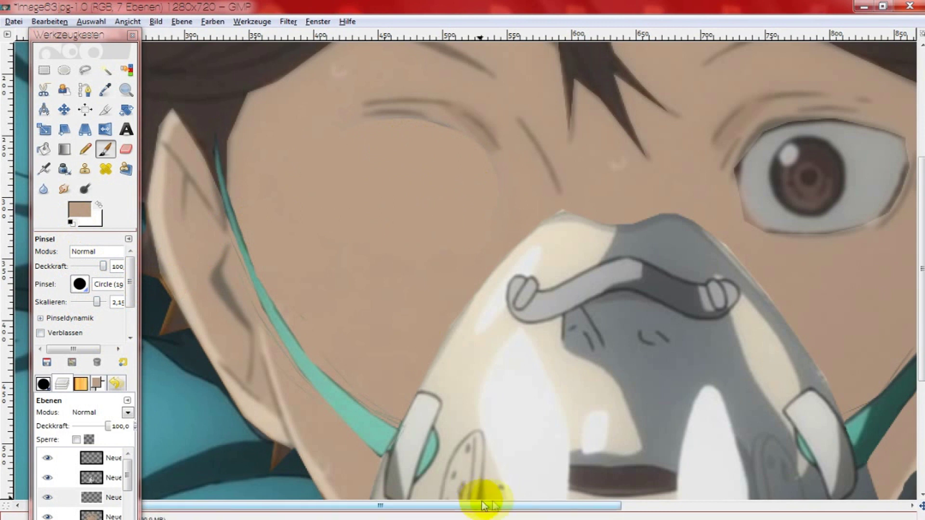
Step: Paint skin tone over the right eye and smudge the patches smooth
{"action": "scroll", "coordinate": [320, 226], "scroll_direction": "up", "scroll_amount": 3}
{"action": "scroll", "coordinate": [320, 227], "scroll_direction": "right", "scroll_amount": 2}
{"action": "left_click_drag", "start_coordinate": [759, 214], "coordinate": [889, 288]}
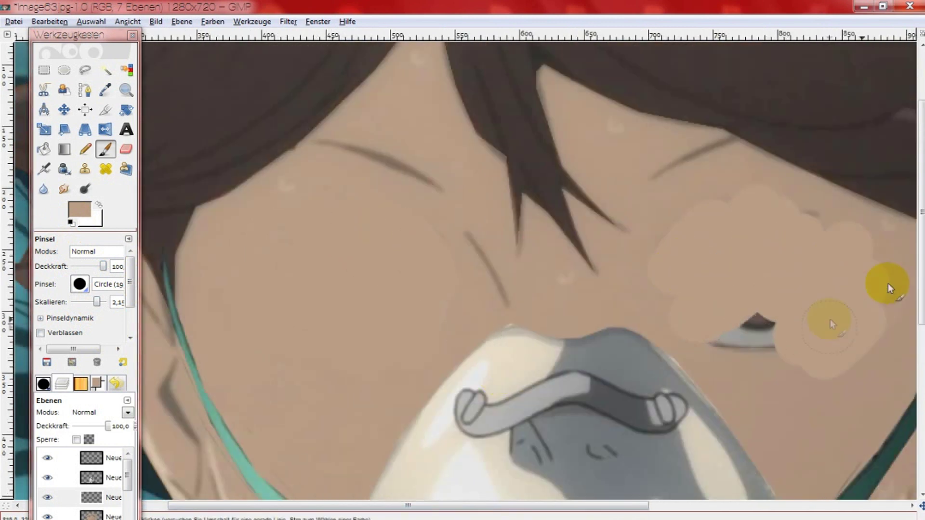
{"action": "left_click", "coordinate": [64, 189]}
{"action": "left_click_drag", "start_coordinate": [97, 302], "coordinate": [98, 302]}
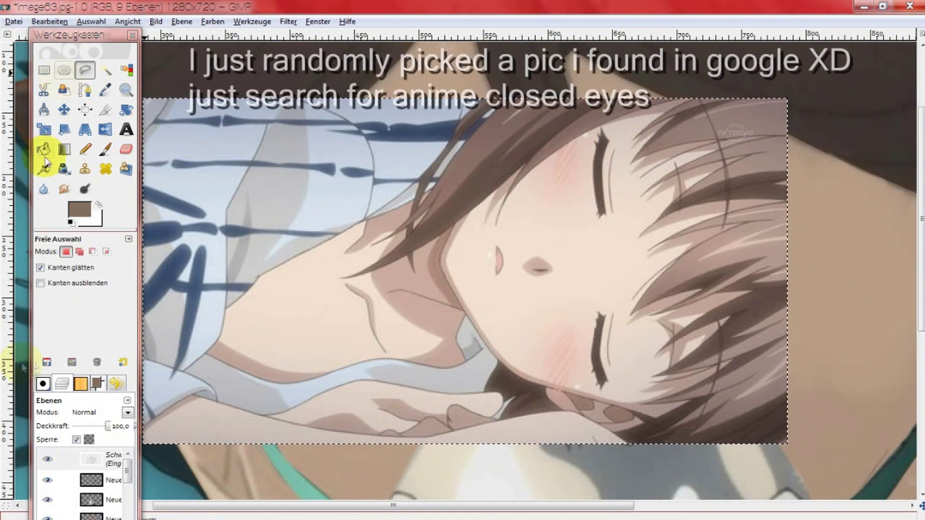
Step: Make the pasted reference a new layer and cut out its closed eye
{"action": "right_click", "coordinate": [92, 458]}
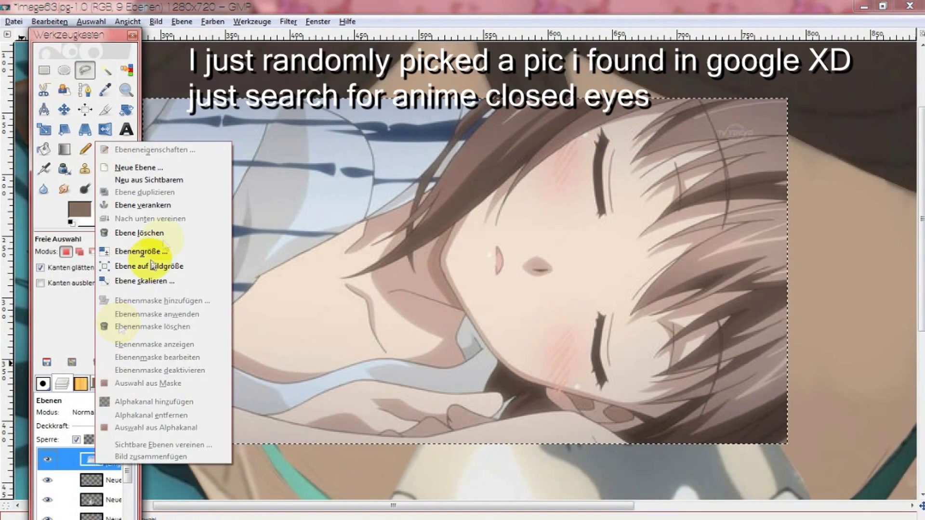
{"action": "left_click", "coordinate": [135, 116]}
{"action": "left_click", "coordinate": [596, 127]}
{"action": "left_click", "coordinate": [588, 207]}
{"action": "left_click", "coordinate": [602, 221]}
{"action": "left_click", "coordinate": [608, 126]}
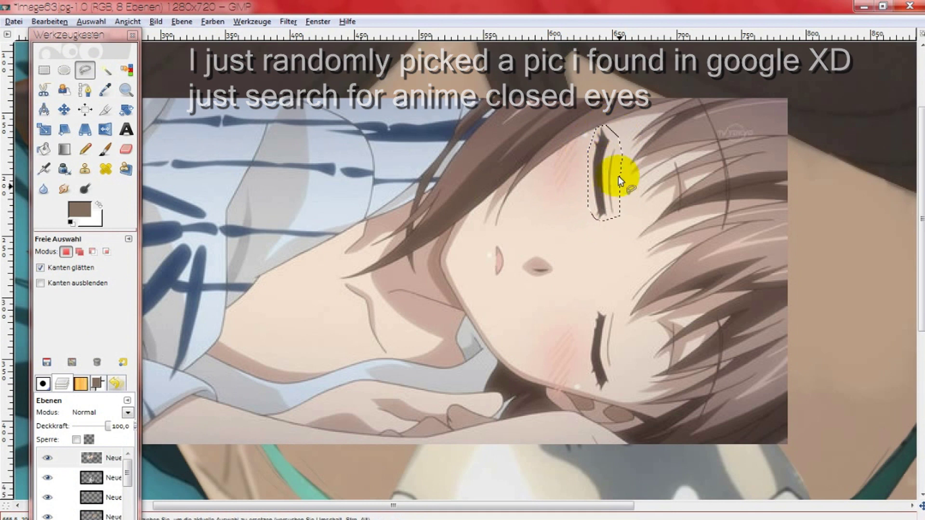
{"action": "right_click", "coordinate": [602, 173]}
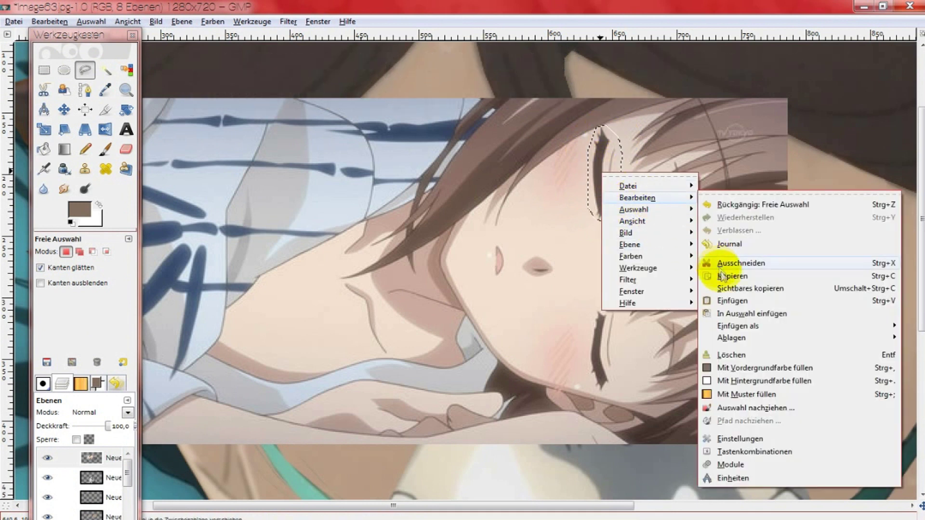
{"action": "left_click", "coordinate": [652, 262]}
Step: Delete the reference layer and paste the closed eye onto the face layer
{"action": "right_click", "coordinate": [114, 461]}
{"action": "left_click", "coordinate": [174, 256]}
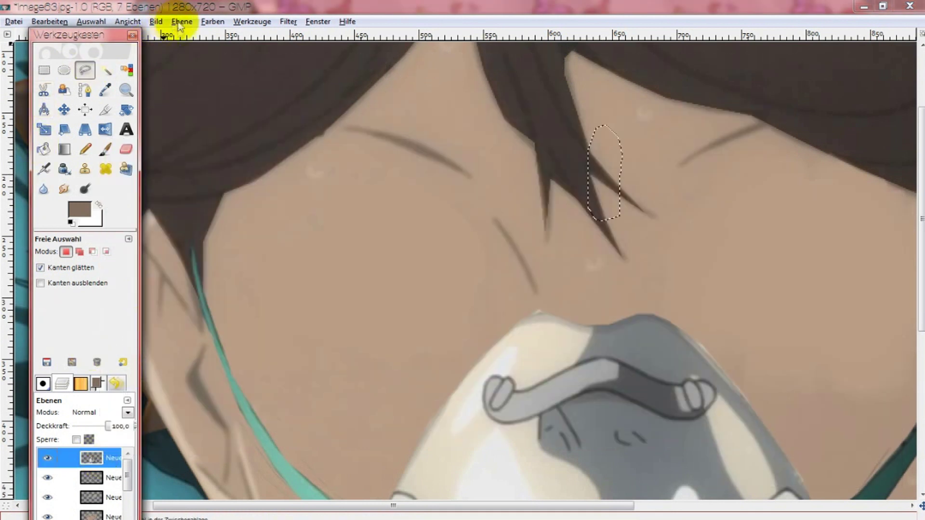
{"action": "left_click", "coordinate": [67, 478]}
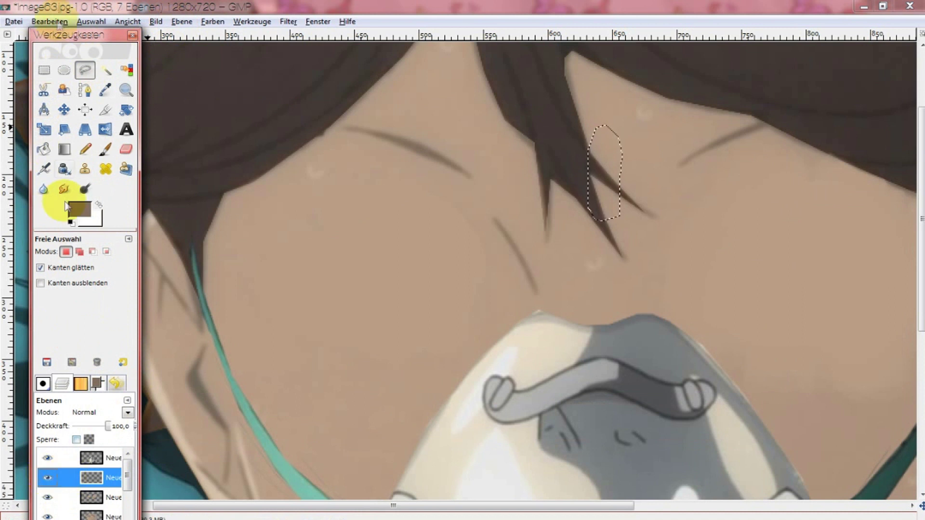
{"action": "key", "text": "r"}
{"action": "right_click", "coordinate": [307, 231]}
{"action": "left_click", "coordinate": [442, 337]}
Step: Rotate the pasted eye about -90° so it lies horizontal
{"action": "key", "text": "ctrl+v"}
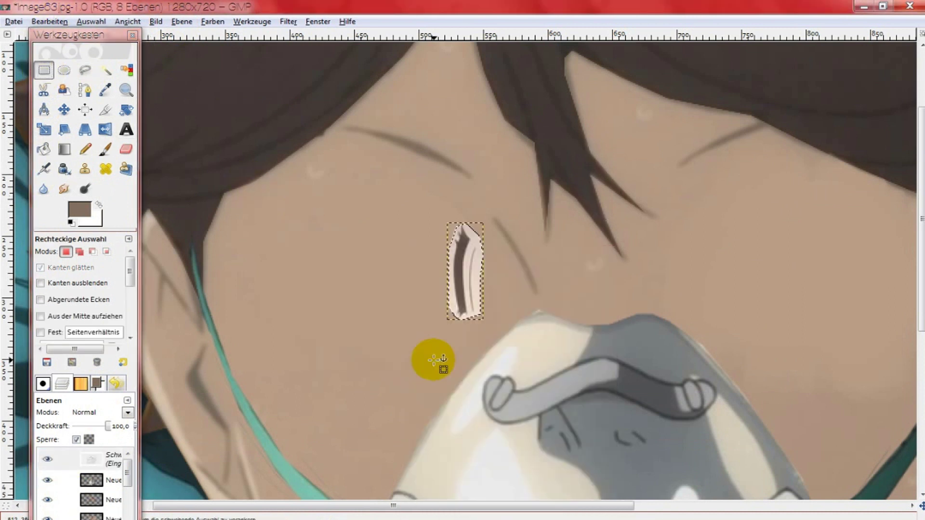
{"action": "left_click", "coordinate": [126, 109]}
{"action": "mouse_move", "coordinate": [471, 310]}
{"action": "left_mouse_down"}
{"action": "mouse_move", "coordinate": [527, 262]}
{"action": "mouse_move", "coordinate": [653, 185]}
{"action": "left_mouse_up"}
{"action": "key", "text": "Return"}
{"action": "left_click", "coordinate": [44, 129]}
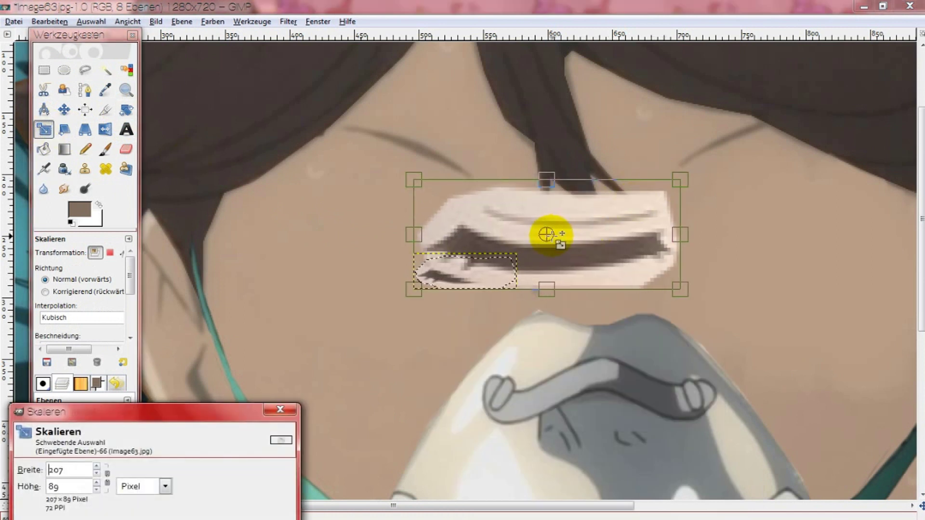
Step: Enlarge the pasted closed eye to 178×78 px over the left eye and anchor it as a layer
{"action": "left_click_drag", "start_coordinate": [547, 233], "coordinate": [392, 254]}
{"action": "left_click_drag", "start_coordinate": [516, 310], "coordinate": [482, 297]}
{"action": "left_click_drag", "start_coordinate": [382, 248], "coordinate": [405, 250]}
{"action": "left_click_drag", "start_coordinate": [216, 410], "coordinate": [265, 306]}
{"action": "left_click", "coordinate": [242, 419]}
{"action": "left_click", "coordinate": [127, 21]}
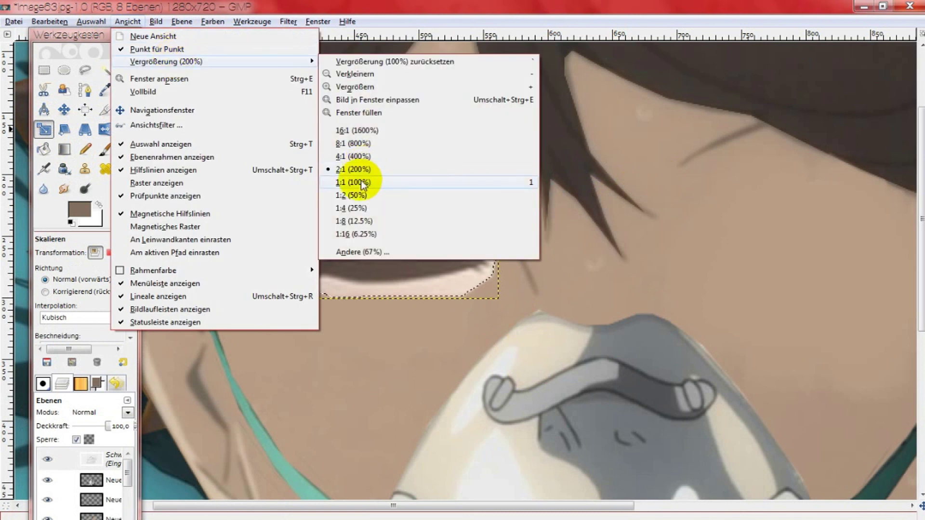
{"action": "left_click", "coordinate": [530, 182]}
{"action": "key", "text": "Escape"}
{"action": "key", "text": "2"}
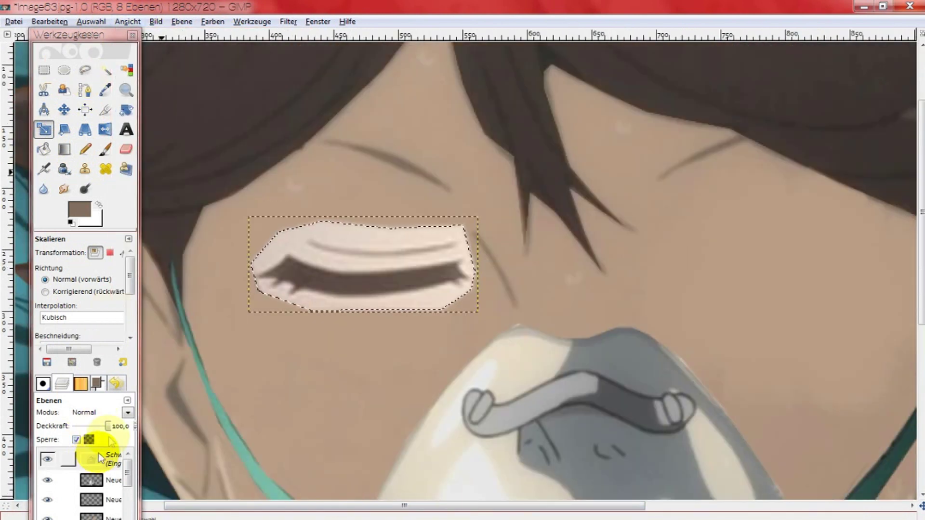
{"action": "left_click", "coordinate": [182, 21]}
Step: Outline the pasted eye's dark lash line with the Free Select tool
{"action": "left_click", "coordinate": [85, 70]}
{"action": "left_click_drag", "start_coordinate": [288, 255], "coordinate": [325, 276]}
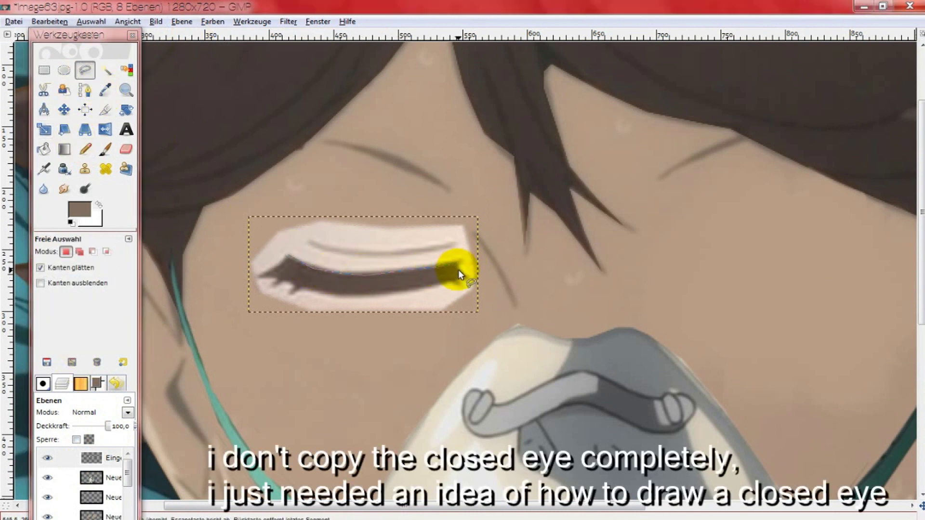
{"action": "left_click", "coordinate": [295, 288]}
{"action": "left_click", "coordinate": [263, 276]}
{"action": "left_click", "coordinate": [288, 254]}
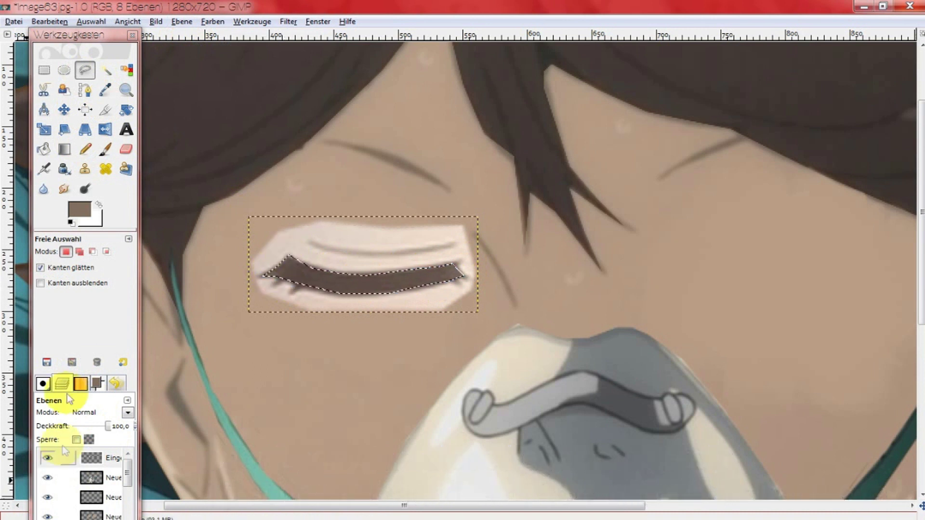
Step: Add a new transparent layer and restore the eye-slit selection
{"action": "key", "text": "ctrl+shift+a"}
{"action": "left_click", "coordinate": [182, 21]}
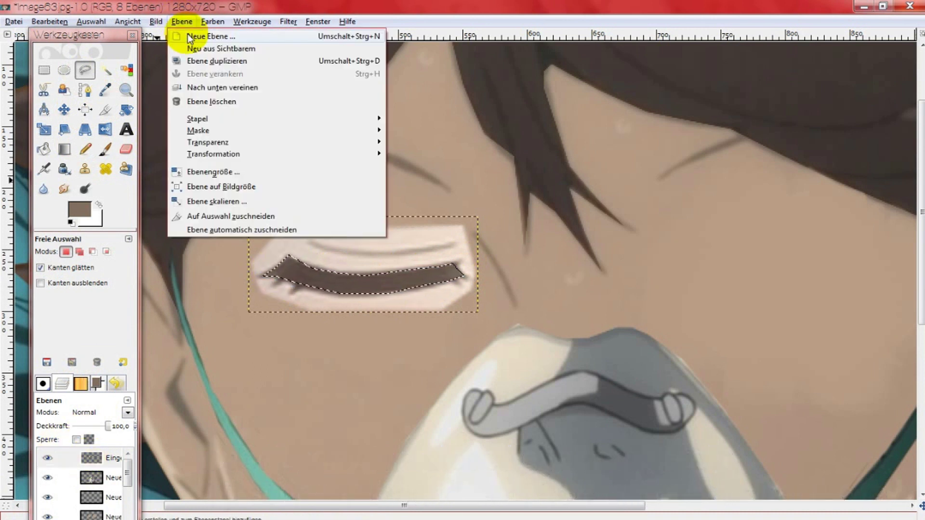
{"action": "left_click", "coordinate": [186, 293]}
{"action": "left_click", "coordinate": [100, 488], "text": "alt"}
Step: Set a dark brown foreground colour and enlarge the Paintbrush
{"action": "left_click", "coordinate": [105, 90]}
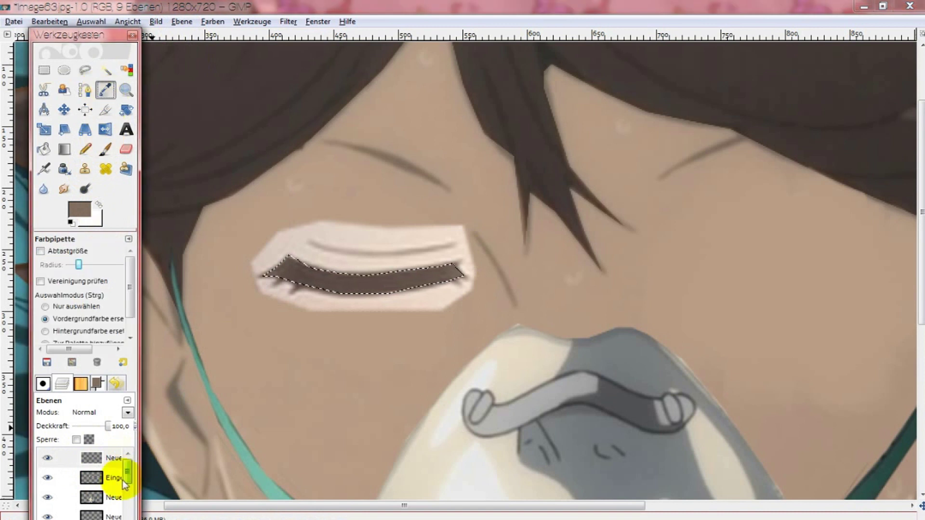
{"action": "left_click", "coordinate": [105, 150]}
{"action": "left_click_drag", "start_coordinate": [91, 302], "coordinate": [94, 302]}
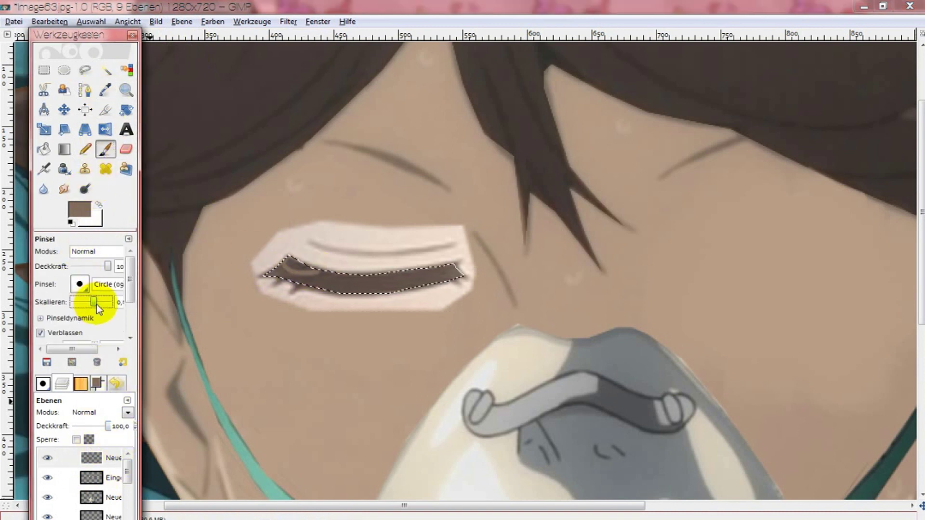
{"action": "left_click", "coordinate": [79, 209]}
{"action": "left_click", "coordinate": [91, 172]}
{"action": "left_click", "coordinate": [248, 252]}
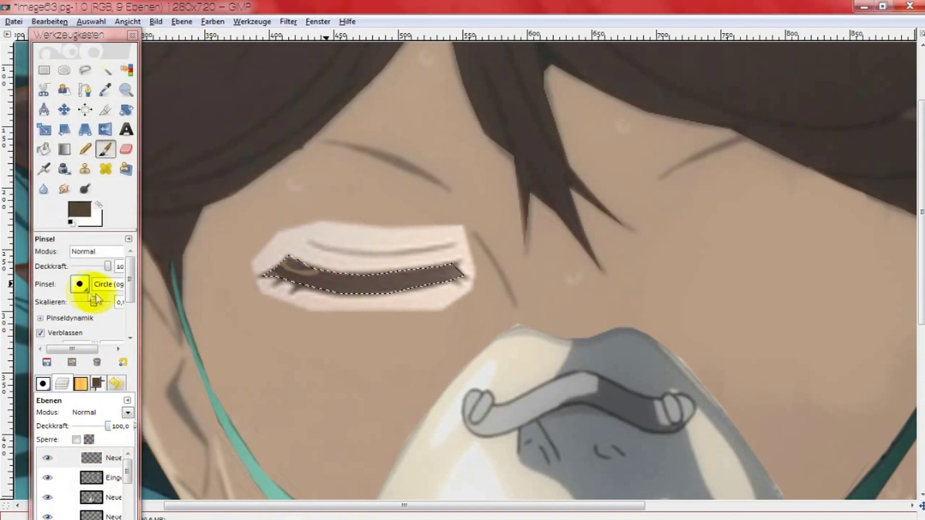
{"action": "left_click_drag", "start_coordinate": [96, 296], "coordinate": [100, 302]}
{"action": "left_click", "coordinate": [79, 209]}
{"action": "left_click", "coordinate": [70, 172]}
{"action": "left_click", "coordinate": [243, 251]}
{"action": "left_click", "coordinate": [286, 264]}
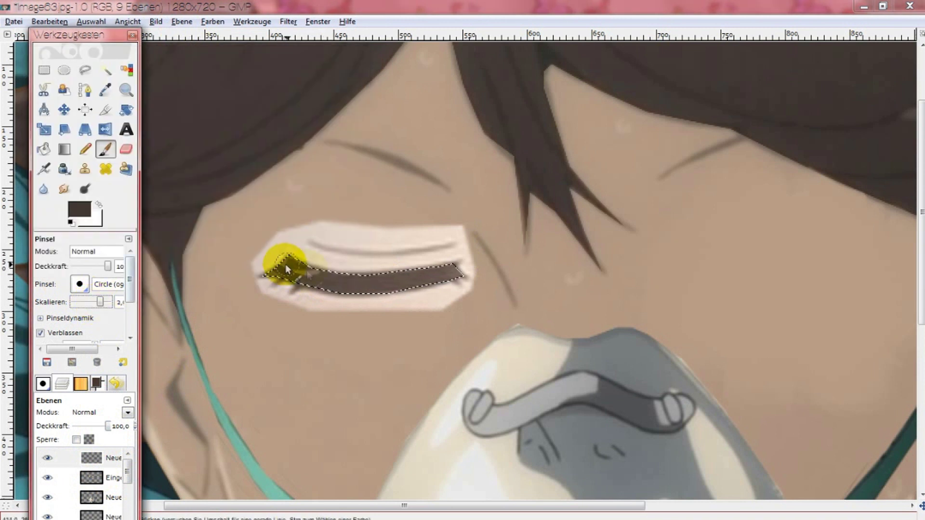
Step: Paint the lash line solid dark brown with Fade out turned off
{"action": "left_click_drag", "start_coordinate": [286, 264], "coordinate": [279, 292]}
{"action": "left_click", "coordinate": [41, 333]}
{"action": "left_click_drag", "start_coordinate": [329, 306], "coordinate": [470, 279]}
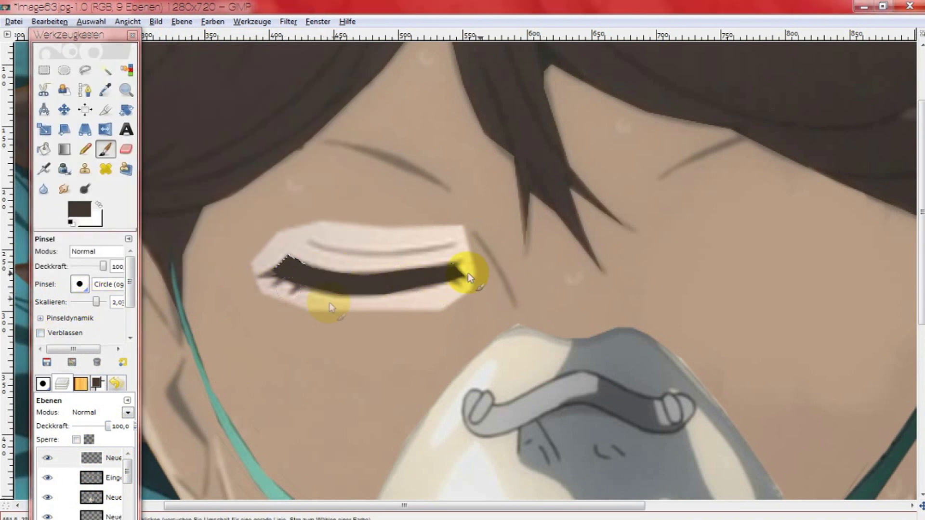
{"action": "key", "text": "r"}
{"action": "left_click", "coordinate": [81, 461], "text": "alt"}
Step: Delete the pasted white eye layer and clear the selection
{"action": "right_click", "coordinate": [91, 475]}
{"action": "left_click", "coordinate": [153, 244]}
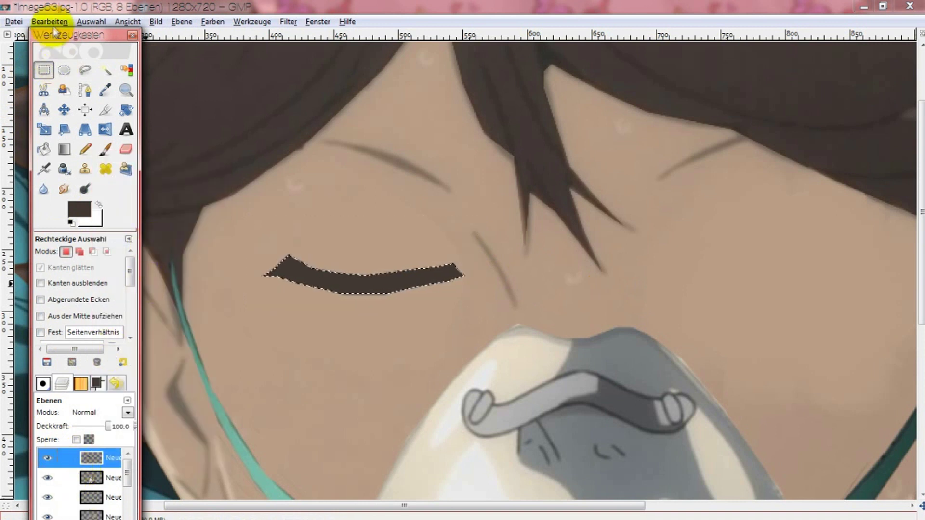
{"action": "left_click_drag", "start_coordinate": [54, 37], "coordinate": [52, 45]}
{"action": "key", "text": "ctrl+shift+a"}
Step: Taper and soften both ends of the lash line with Smudge and Blur
{"action": "left_click", "coordinate": [62, 198]}
{"action": "left_click", "coordinate": [87, 314]}
{"action": "left_click_drag", "start_coordinate": [279, 271], "coordinate": [253, 274]}
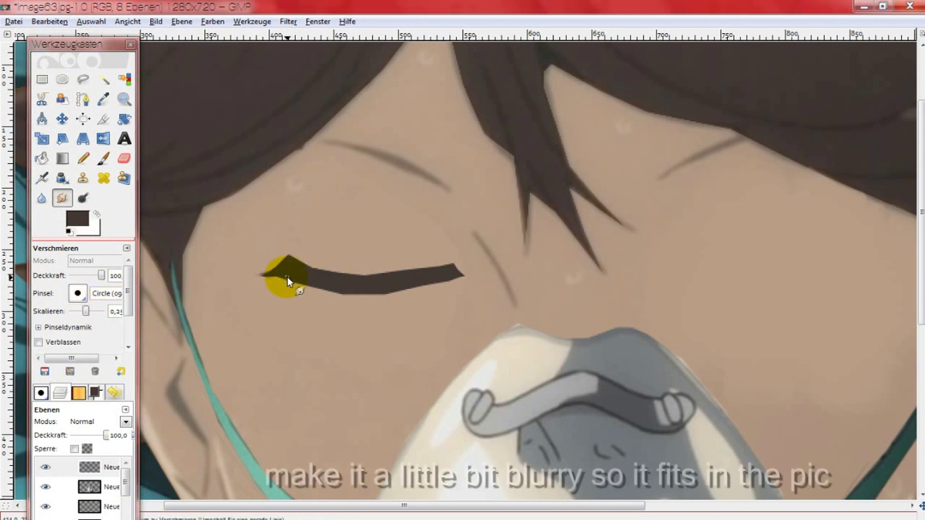
{"action": "left_click", "coordinate": [41, 198]}
{"action": "left_click_drag", "start_coordinate": [362, 291], "coordinate": [457, 267]}
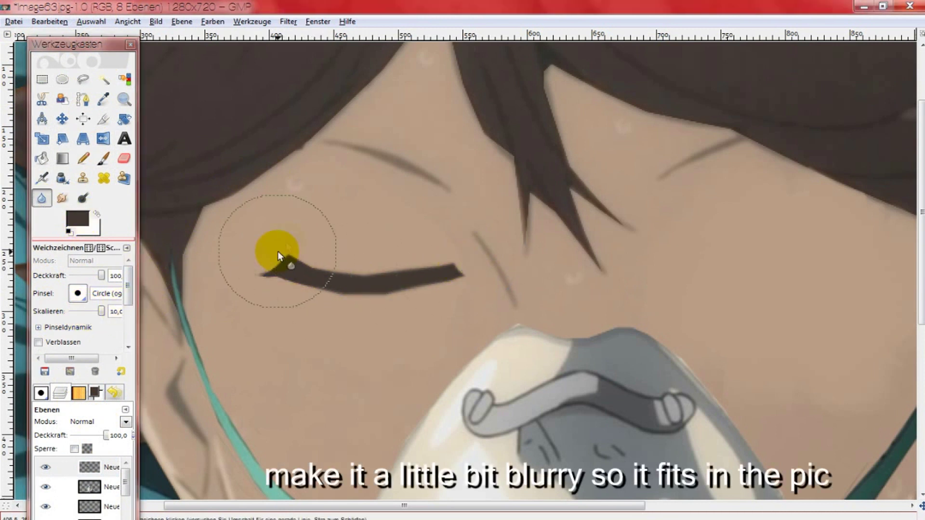
{"action": "left_click", "coordinate": [62, 198]}
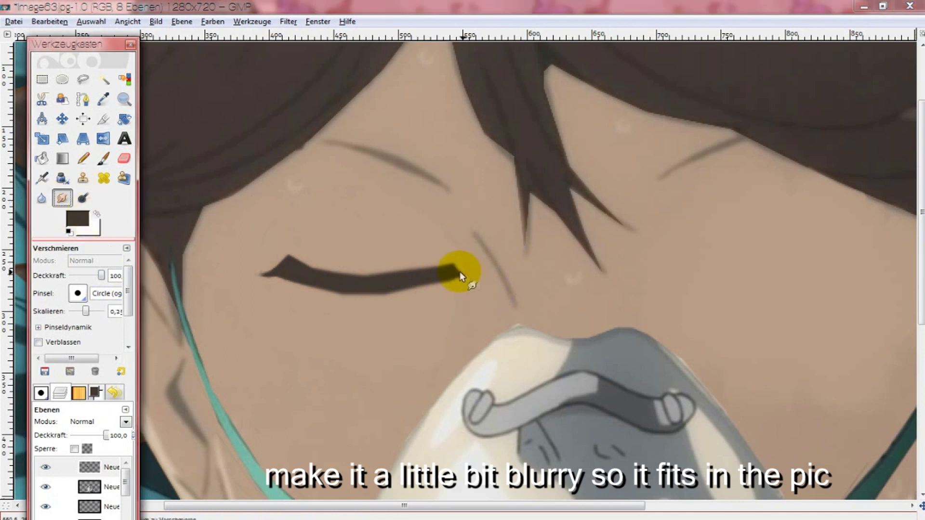
{"action": "left_click_drag", "start_coordinate": [444, 270], "coordinate": [459, 263]}
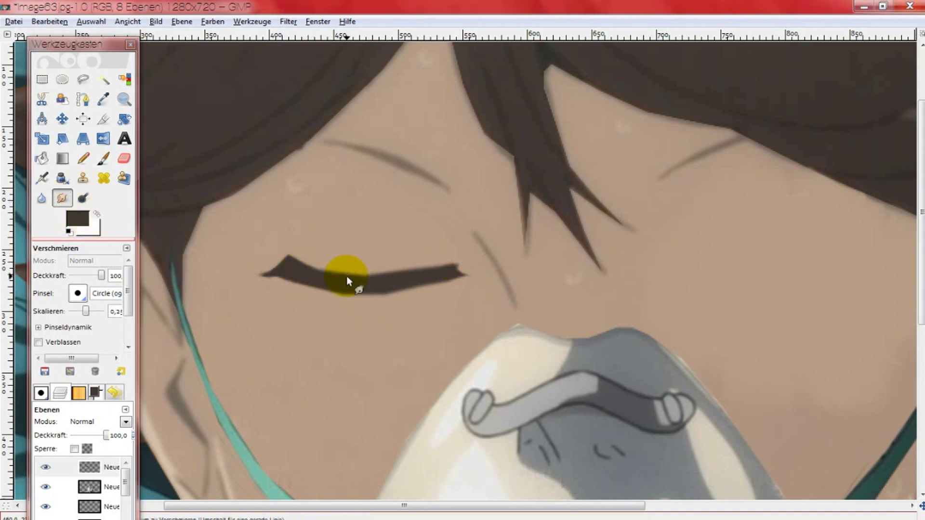
Step: Paint a thin crease line above the closed eye on a new layer
{"action": "left_click", "coordinate": [103, 158]}
{"action": "left_click", "coordinate": [182, 21]}
{"action": "left_click", "coordinate": [207, 35]}
{"action": "left_click", "coordinate": [222, 327]}
{"action": "left_click_drag", "start_coordinate": [94, 311], "coordinate": [86, 311]}
{"action": "left_click_drag", "start_coordinate": [325, 257], "coordinate": [439, 250]}
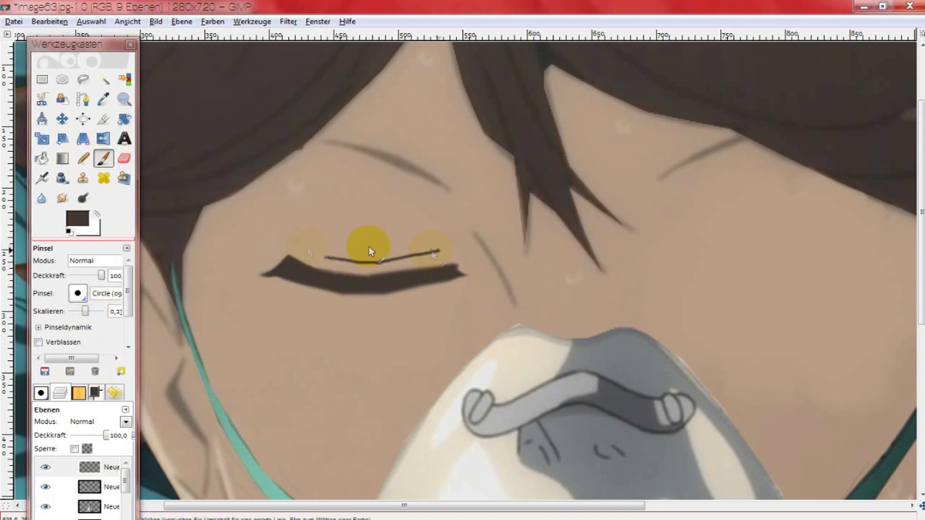
Step: Zoom out to see the whole image
{"action": "left_click", "coordinate": [56, 195]}
{"action": "scroll", "coordinate": [338, 338], "scroll_direction": "down", "scroll_amount": 3}
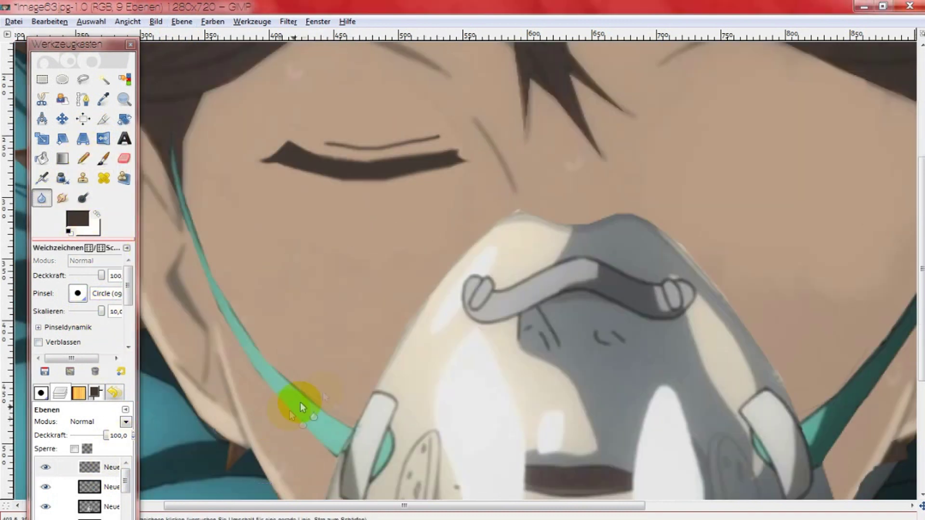
{"action": "scroll", "coordinate": [288, 289], "scroll_direction": "up", "scroll_amount": 5}
{"action": "left_click", "coordinate": [128, 21]}
{"action": "left_click", "coordinate": [339, 192]}
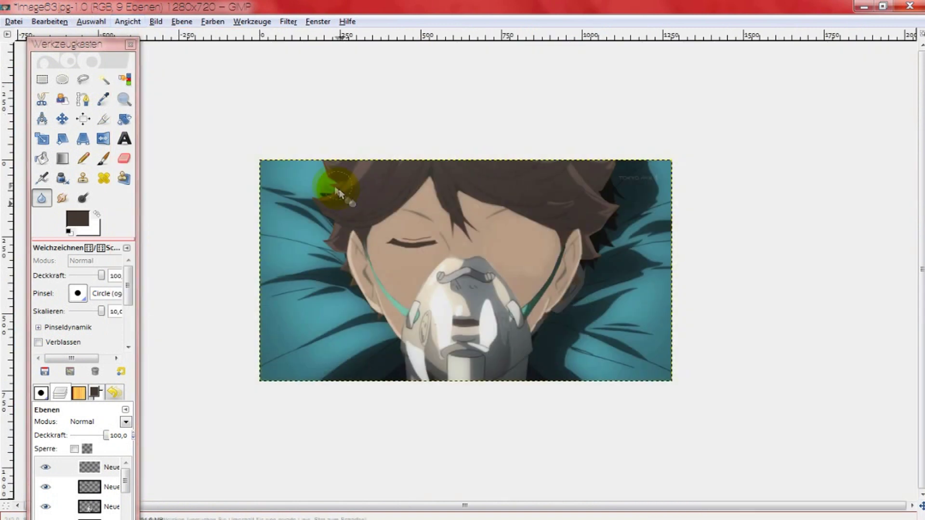
Step: View at 100% and merge the top eye layer down
{"action": "key", "text": "r"}
{"action": "left_click", "coordinate": [128, 21]}
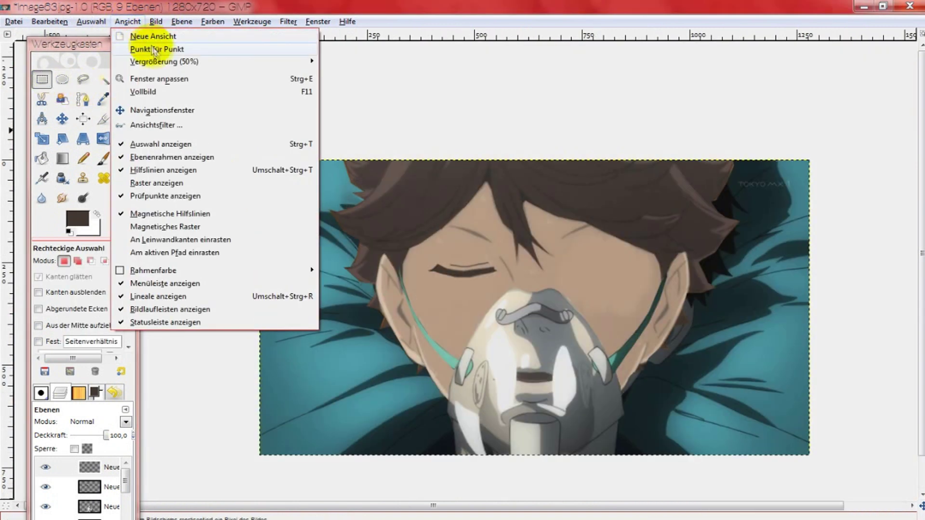
{"action": "mouse_move", "coordinate": [163, 61]}
{"action": "left_click", "coordinate": [399, 182]}
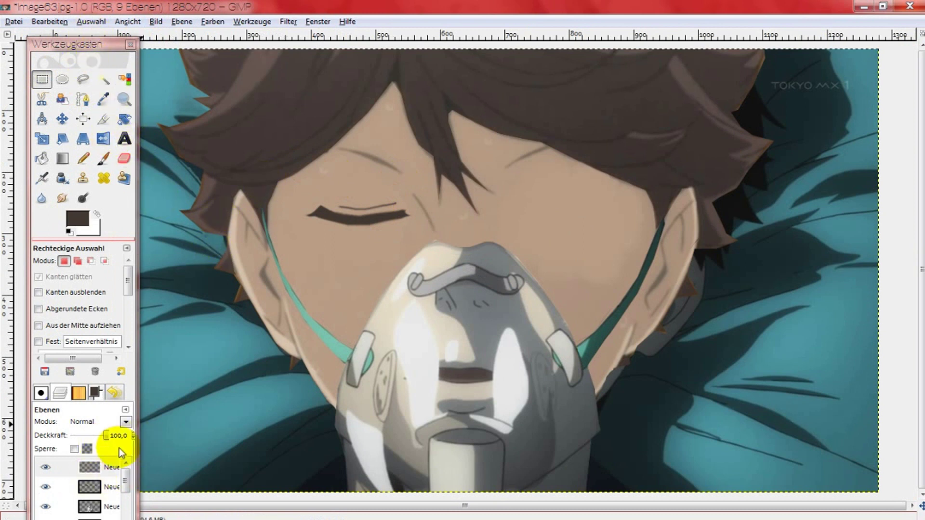
{"action": "left_click", "coordinate": [108, 468]}
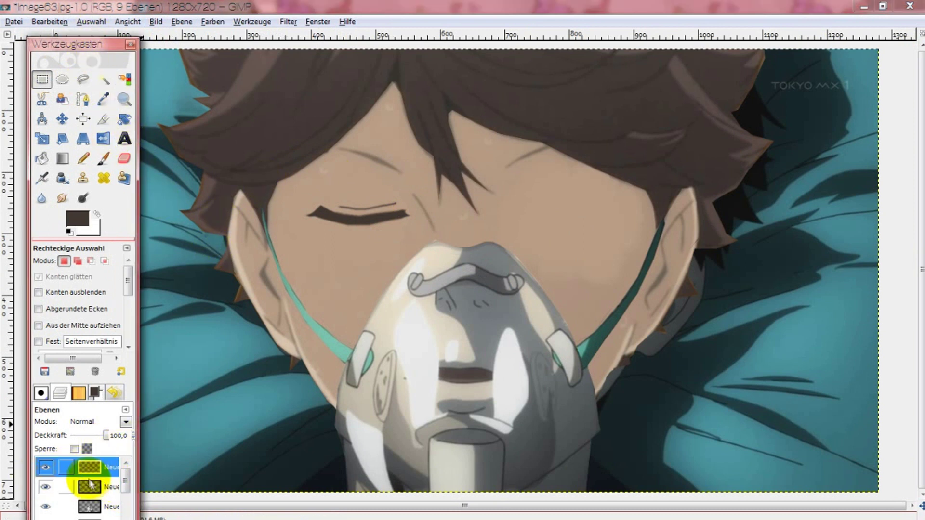
{"action": "right_click", "coordinate": [95, 471]}
{"action": "left_click", "coordinate": [180, 218]}
Step: Copy a rectangle around the closed left eye and paste it
{"action": "left_click_drag", "start_coordinate": [304, 193], "coordinate": [438, 239]}
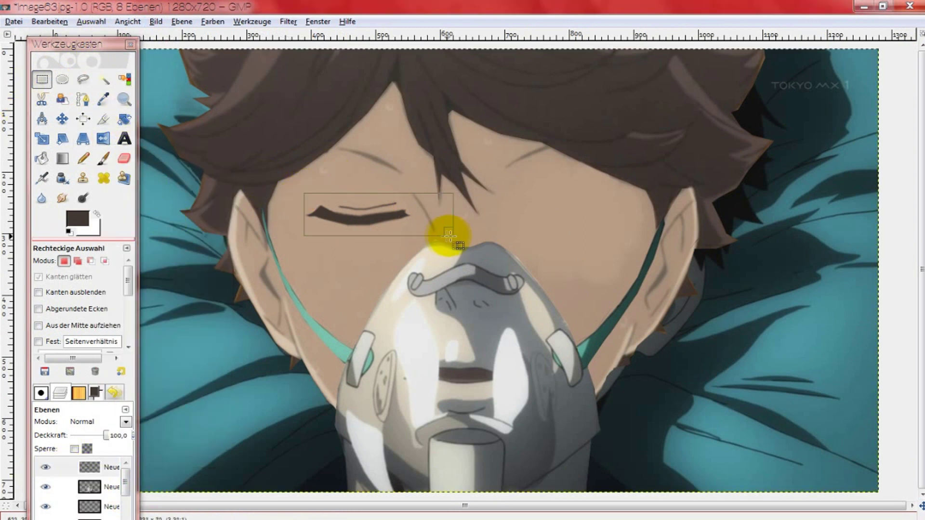
{"action": "right_click", "coordinate": [369, 212]}
{"action": "mouse_move", "coordinate": [399, 238]}
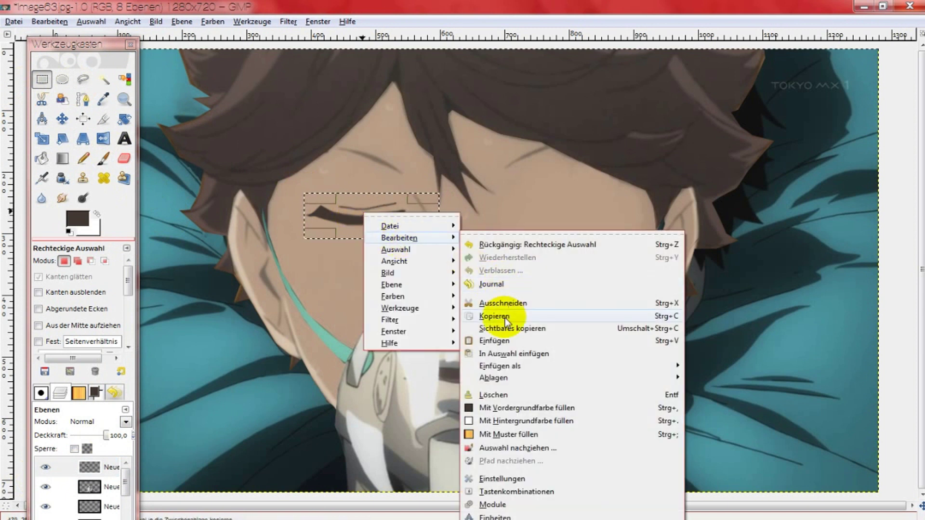
{"action": "left_click", "coordinate": [487, 306]}
{"action": "right_click", "coordinate": [472, 221]}
{"action": "left_click", "coordinate": [583, 332]}
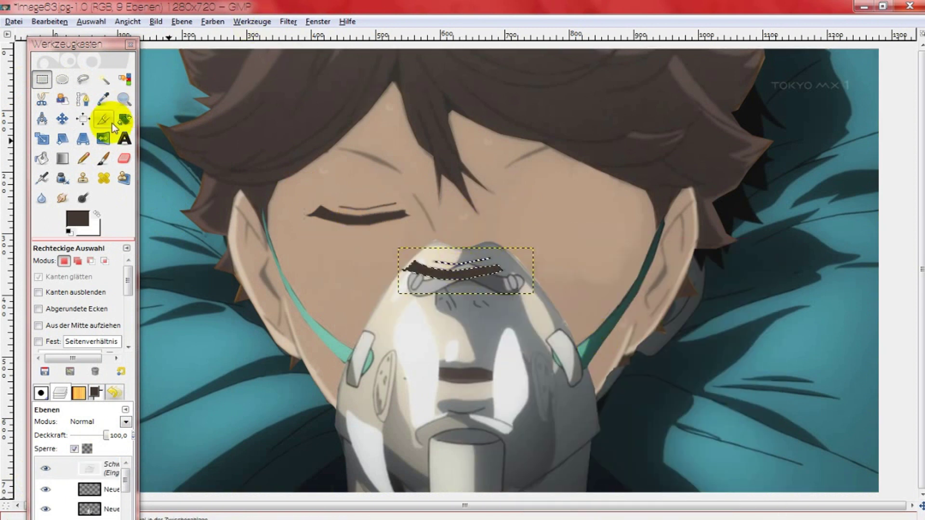
Step: Mirror the pasted eye horizontally and move it onto the right side of the face
{"action": "left_click", "coordinate": [122, 120]}
{"action": "left_click", "coordinate": [103, 139]}
{"action": "left_click", "coordinate": [452, 276]}
{"action": "left_click", "coordinate": [42, 79]}
{"action": "left_click_drag", "start_coordinate": [433, 265], "coordinate": [571, 227]}
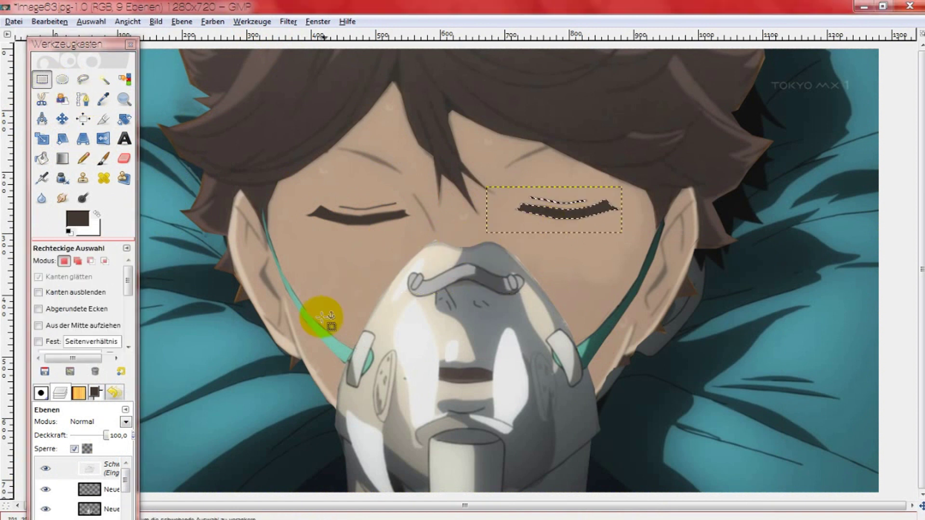
{"action": "right_click", "coordinate": [104, 465]}
{"action": "left_click", "coordinate": [171, 206]}
{"action": "left_click", "coordinate": [49, 21]}
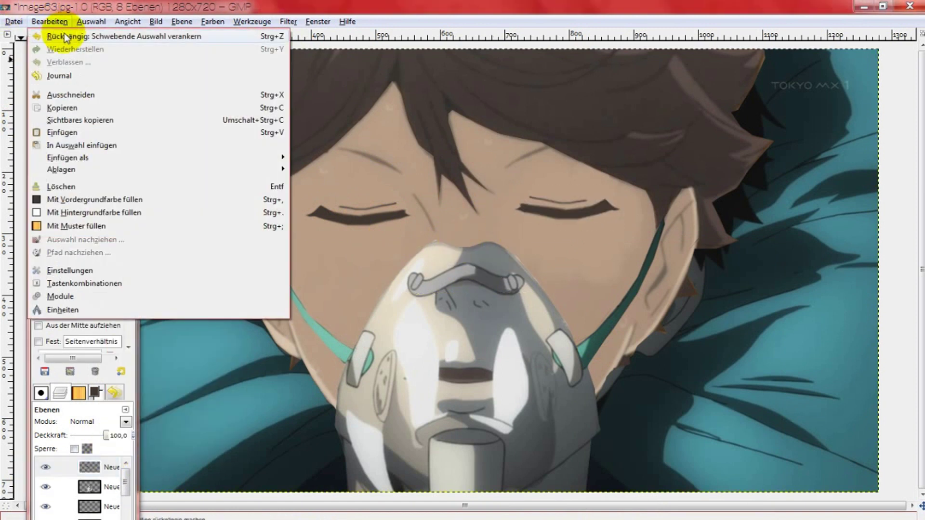
{"action": "left_click", "coordinate": [72, 37]}
Step: Resize the mirrored eye to fit the right eye and anchor it
{"action": "left_click", "coordinate": [42, 139]}
{"action": "left_click_drag", "start_coordinate": [615, 196], "coordinate": [639, 188]}
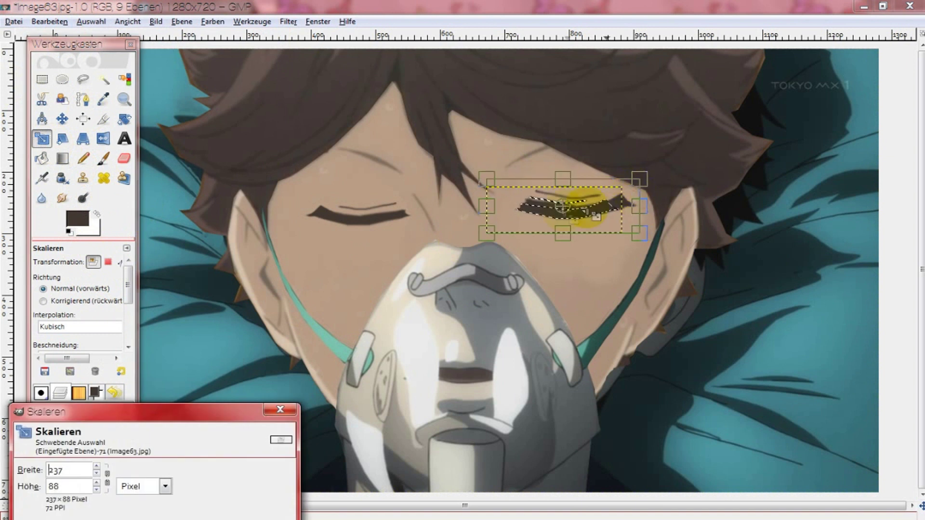
{"action": "left_click_drag", "start_coordinate": [563, 207], "coordinate": [554, 206]}
{"action": "left_click_drag", "start_coordinate": [176, 413], "coordinate": [175, 348]}
{"action": "left_click", "coordinate": [224, 465]}
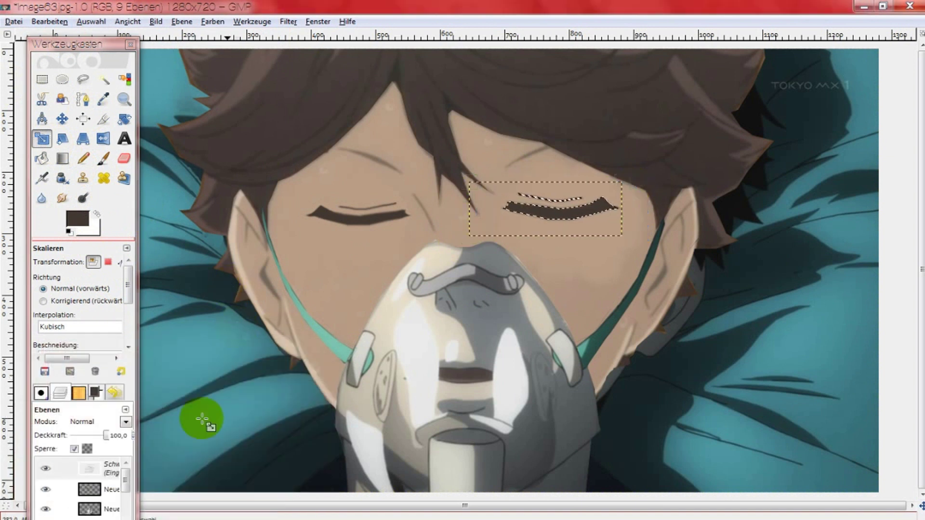
{"action": "right_click", "coordinate": [89, 468]}
{"action": "left_click", "coordinate": [140, 174]}
{"action": "left_click", "coordinate": [42, 79]}
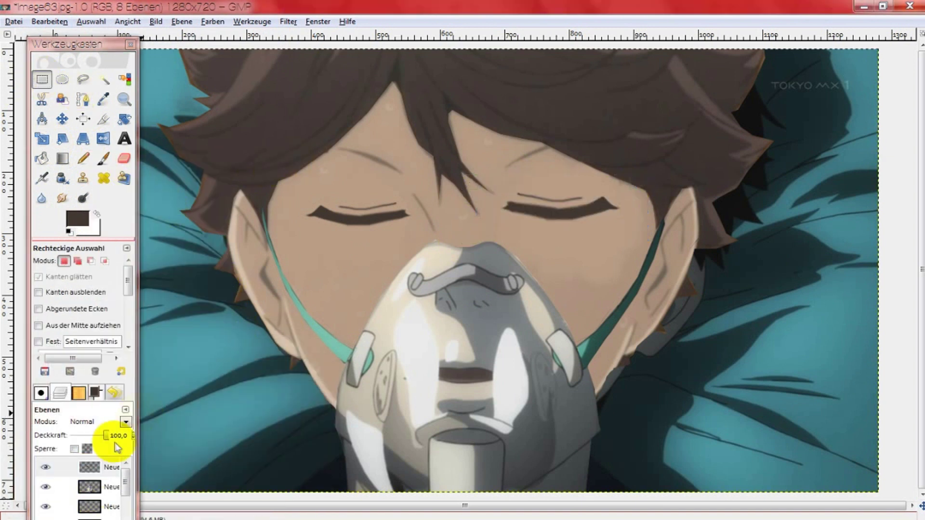
{"action": "left_click", "coordinate": [42, 139]}
{"action": "left_click", "coordinate": [586, 203]}
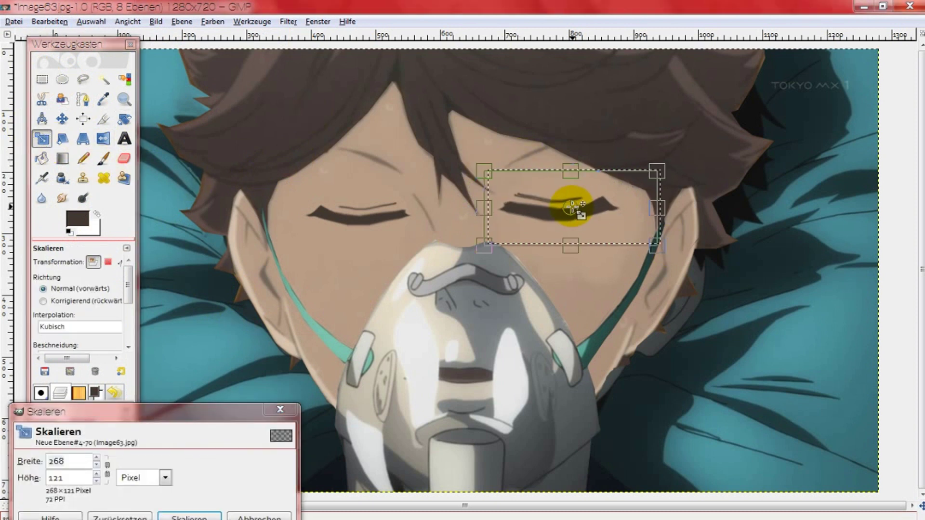
{"action": "left_click", "coordinate": [42, 80]}
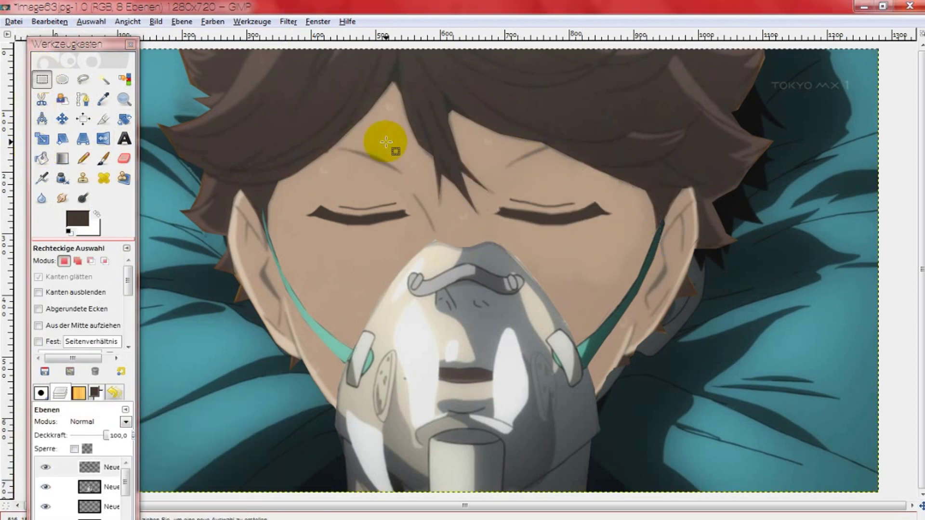
Step: Sample skin beige from the cheek and paint over the left eye's outer lash tip
{"action": "left_click", "coordinate": [102, 99]}
{"action": "left_click", "coordinate": [63, 509]}
{"action": "left_click", "coordinate": [378, 245]}
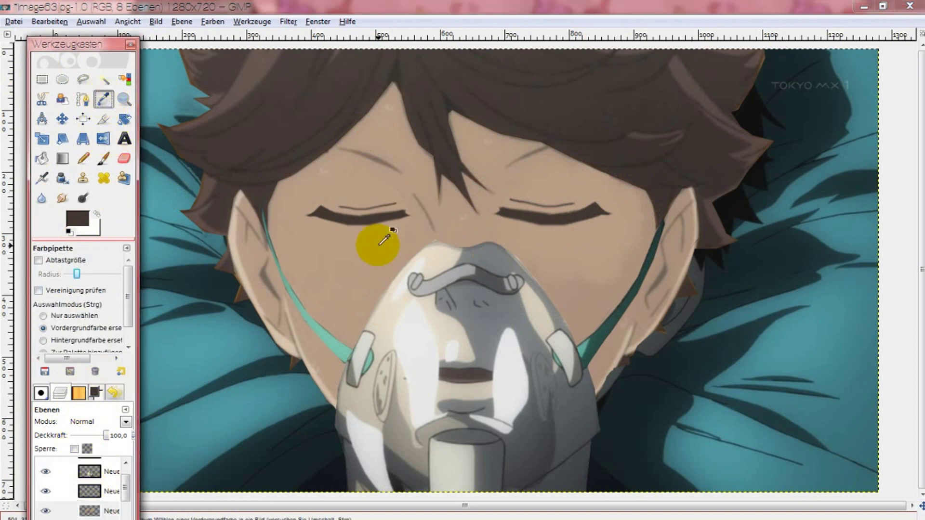
{"action": "left_click", "coordinate": [102, 159]}
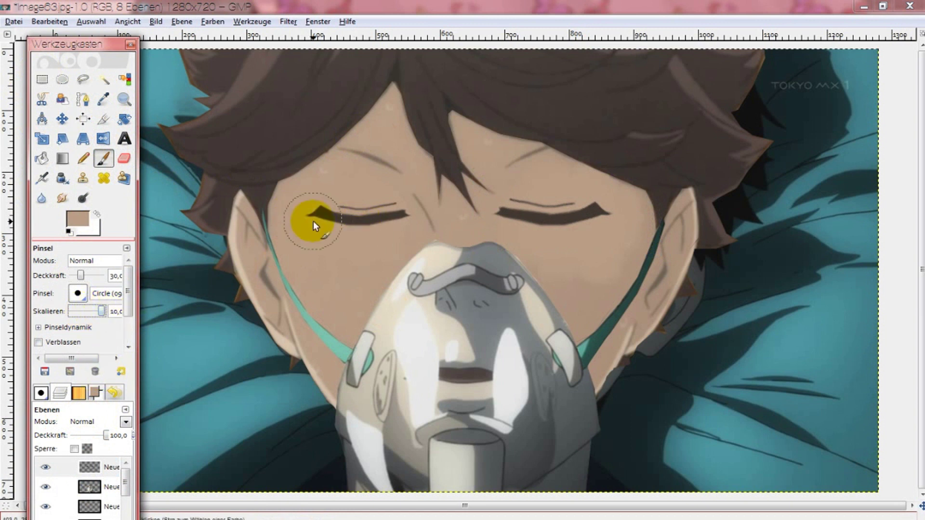
{"action": "left_click_drag", "start_coordinate": [602, 211], "coordinate": [627, 207]}
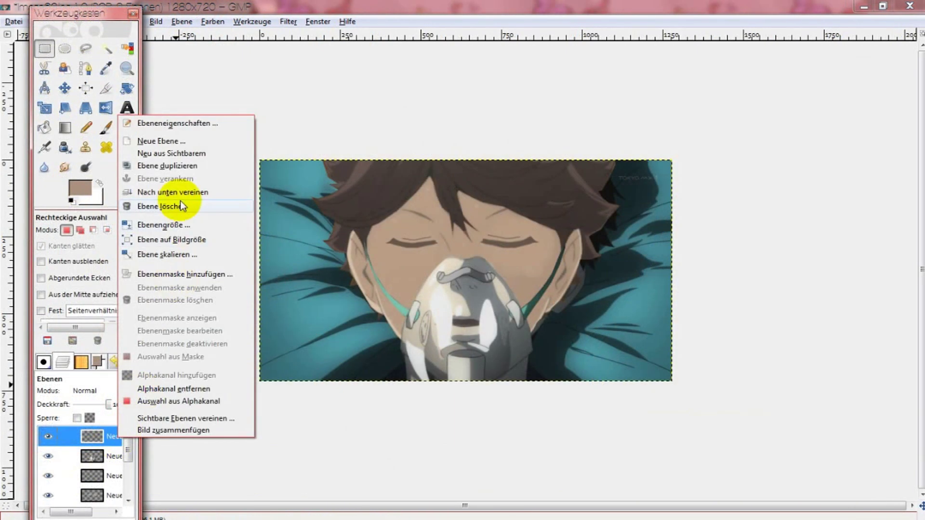
Step: Merge the layers down repeatedly until only two remain
{"action": "left_click", "coordinate": [181, 207]}
{"action": "right_click", "coordinate": [91, 436]}
{"action": "left_click", "coordinate": [173, 191]}
{"action": "right_click", "coordinate": [108, 437]}
{"action": "left_click", "coordinate": [174, 192]}
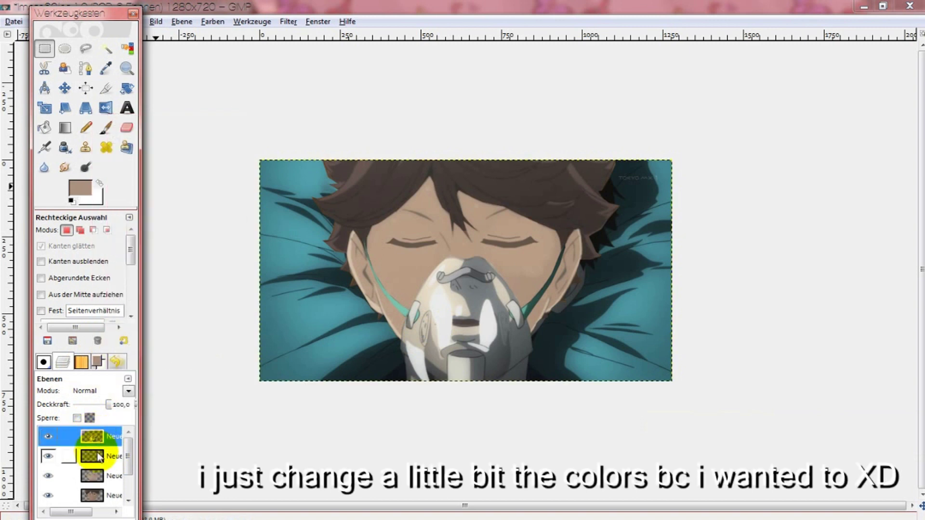
{"action": "scroll", "coordinate": [102, 478], "scroll_direction": "down", "scroll_amount": 1}
{"action": "scroll", "coordinate": [102, 453], "scroll_direction": "up", "scroll_amount": 1}
{"action": "right_click", "coordinate": [91, 436]}
{"action": "left_click", "coordinate": [173, 191]}
{"action": "right_click", "coordinate": [92, 436]}
{"action": "left_click", "coordinate": [227, 189]}
{"action": "right_click", "coordinate": [97, 436]}
{"action": "left_click", "coordinate": [174, 191]}
Step: Colorize the background layer to hue 360, saturation 4, lightness -16
{"action": "left_click", "coordinate": [99, 482]}
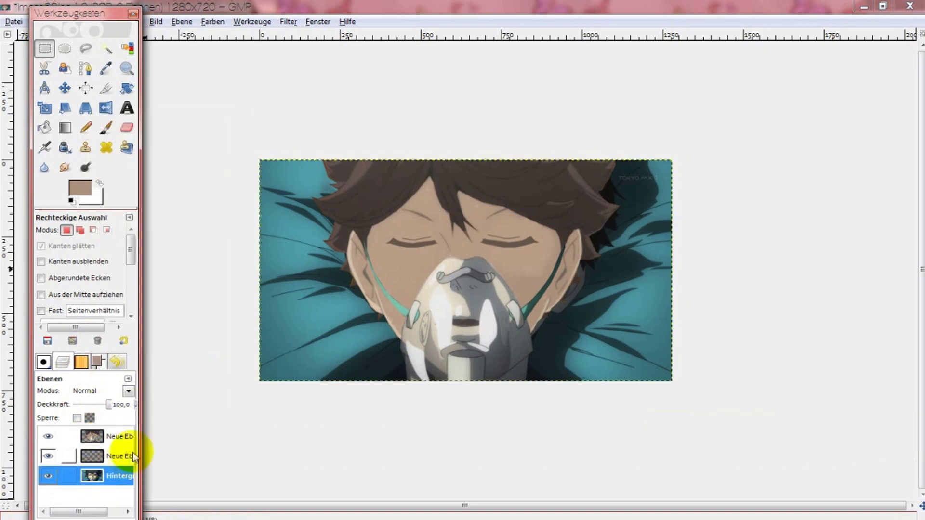
{"action": "left_click_drag", "start_coordinate": [124, 10], "coordinate": [123, 38]}
{"action": "left_click", "coordinate": [213, 22]}
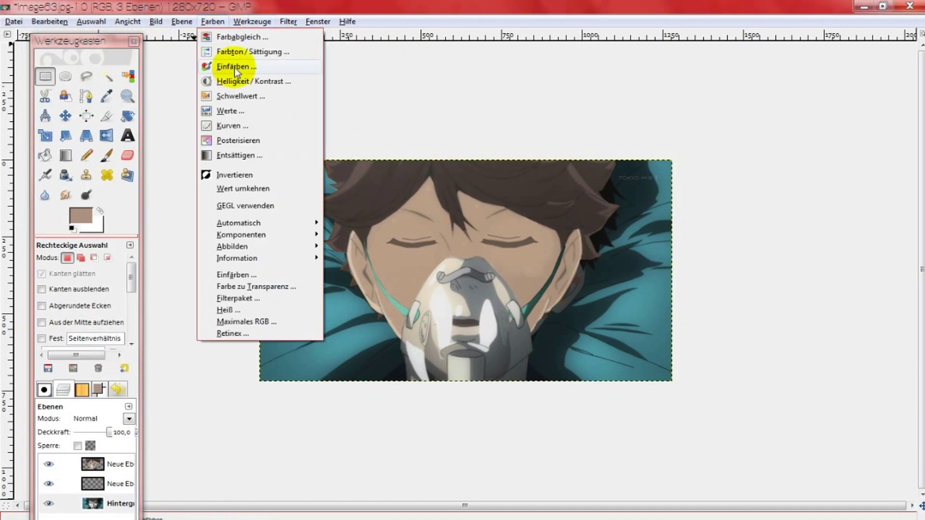
{"action": "left_click", "coordinate": [246, 66]}
{"action": "mouse_move", "coordinate": [202, 354]}
{"action": "left_mouse_down"}
{"action": "mouse_move", "coordinate": [82, 362]}
{"action": "mouse_move", "coordinate": [288, 350]}
{"action": "left_mouse_up"}
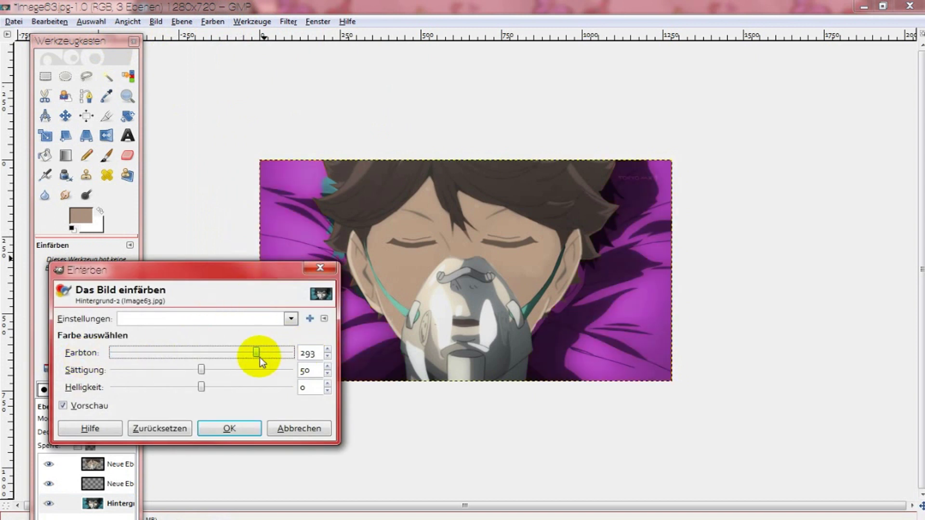
{"action": "left_click_drag", "start_coordinate": [259, 358], "coordinate": [291, 354]}
{"action": "left_click_drag", "start_coordinate": [202, 369], "coordinate": [146, 369]}
{"action": "left_click_drag", "start_coordinate": [201, 387], "coordinate": [188, 393]}
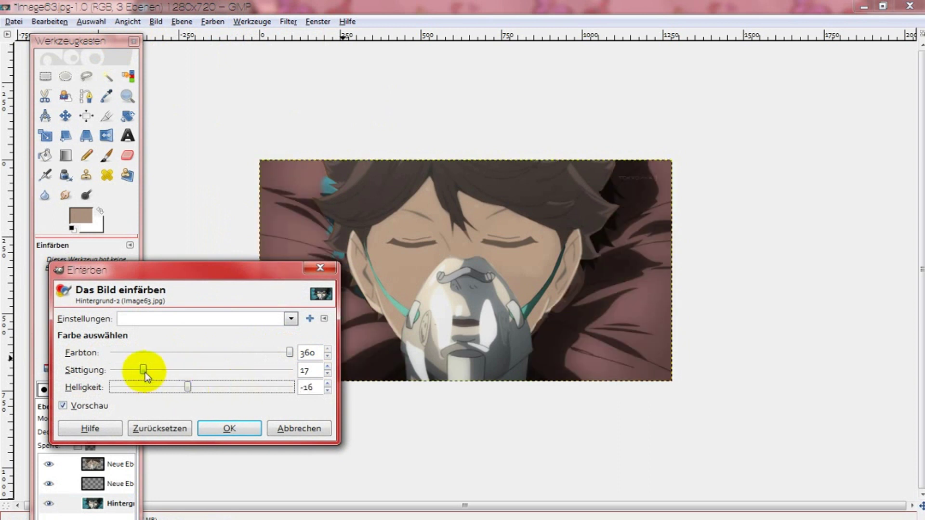
{"action": "left_click_drag", "start_coordinate": [143, 370], "coordinate": [123, 369]}
{"action": "left_click", "coordinate": [241, 429]}
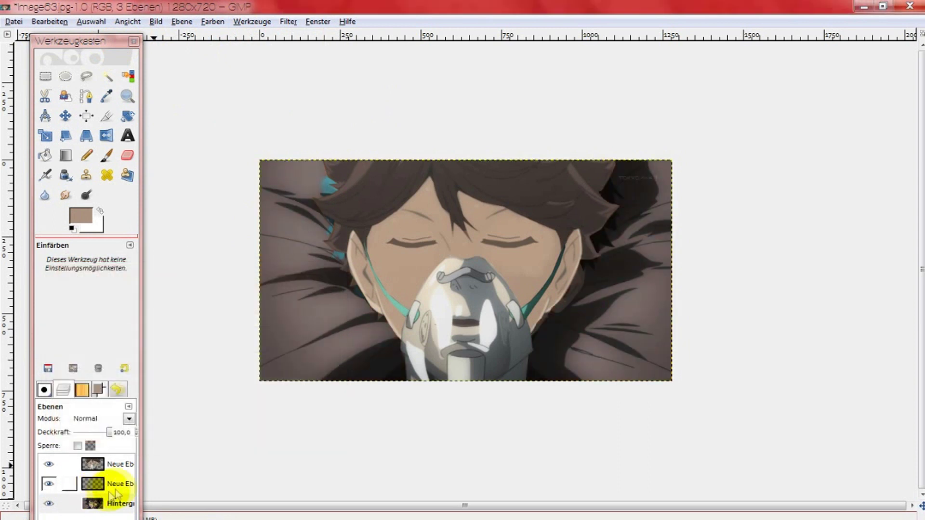
Step: Colorize the face layer to hue 0, saturation 4, lightness -12
{"action": "left_click", "coordinate": [49, 484]}
{"action": "left_click", "coordinate": [218, 23]}
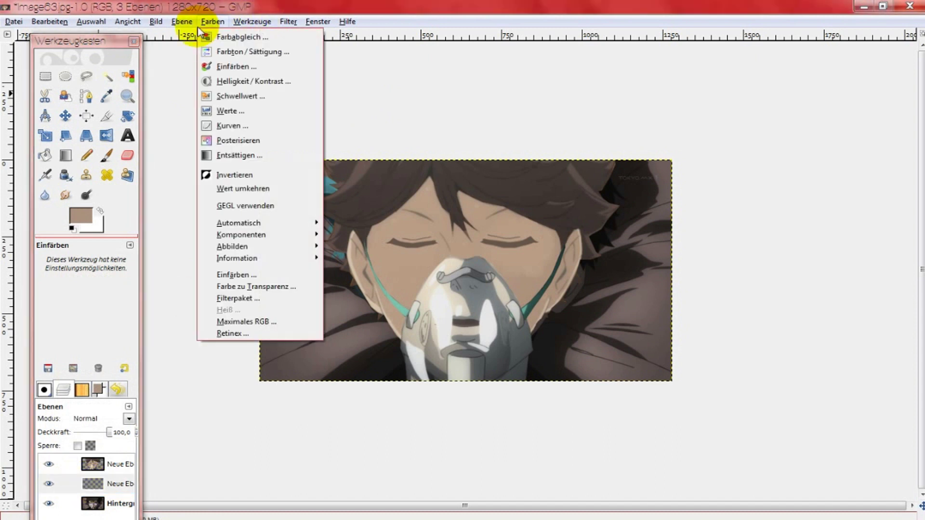
{"action": "left_click", "coordinate": [237, 66]}
{"action": "mouse_move", "coordinate": [165, 352]}
{"action": "left_mouse_down"}
{"action": "mouse_move", "coordinate": [186, 354]}
{"action": "mouse_move", "coordinate": [129, 372]}
{"action": "left_mouse_up"}
{"action": "left_click_drag", "start_coordinate": [203, 388], "coordinate": [218, 389]}
{"action": "left_click_drag", "start_coordinate": [122, 370], "coordinate": [119, 369]}
{"action": "left_click_drag", "start_coordinate": [216, 388], "coordinate": [189, 391]}
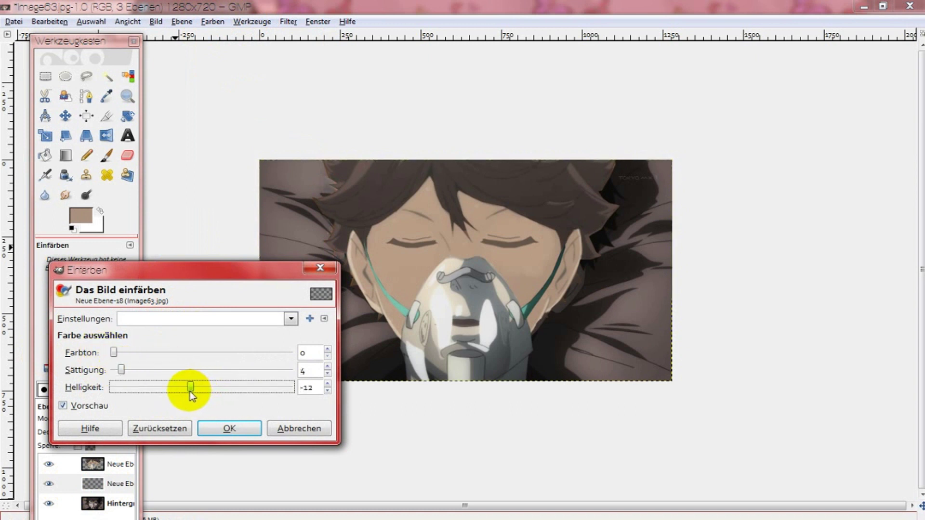
{"action": "left_click", "coordinate": [226, 429]}
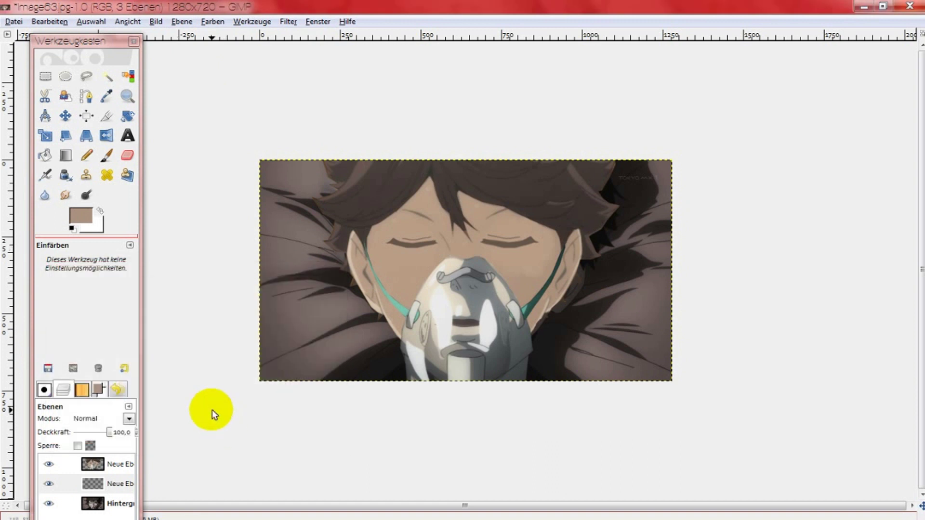
{"action": "right_click", "coordinate": [102, 485]}
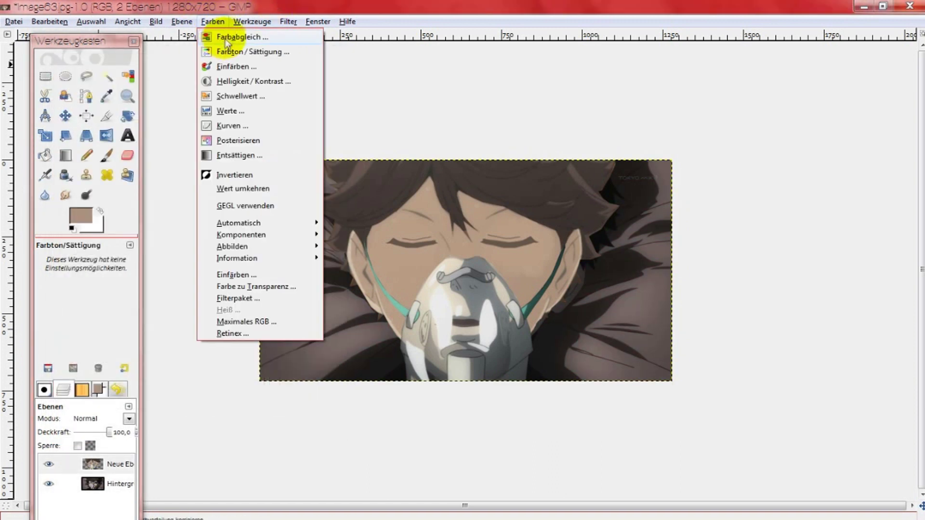
Step: Set the midtones' Cyan/Red colour balance to -9
{"action": "left_click", "coordinate": [225, 39]}
{"action": "mouse_move", "coordinate": [138, 331]}
{"action": "left_mouse_down"}
{"action": "mouse_move", "coordinate": [157, 333]}
{"action": "mouse_move", "coordinate": [110, 339]}
{"action": "mouse_move", "coordinate": [147, 364]}
{"action": "mouse_move", "coordinate": [126, 368]}
{"action": "mouse_move", "coordinate": [138, 368]}
{"action": "left_mouse_up"}
{"action": "left_click_drag", "start_coordinate": [144, 334], "coordinate": [132, 337]}
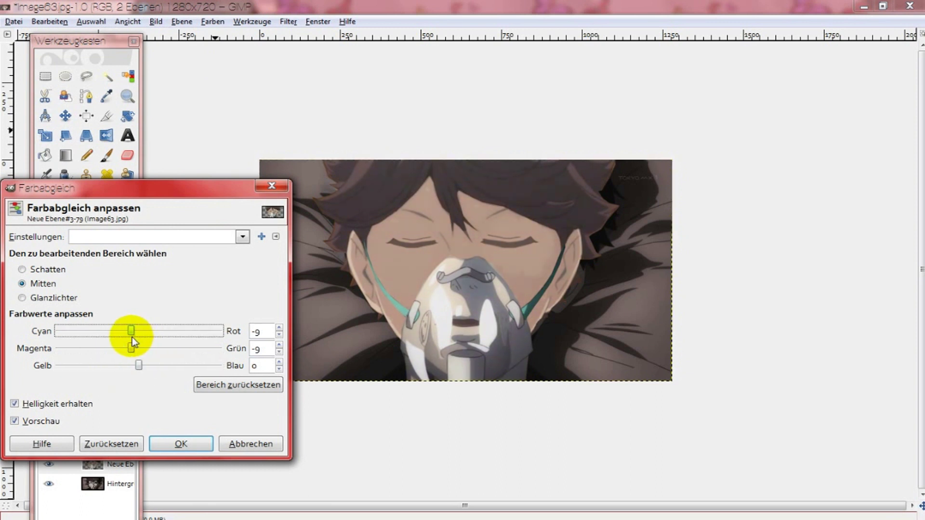
{"action": "left_click", "coordinate": [161, 439]}
Step: Save the image as oikawa.jpg, exporting as JPEG at quality 95
{"action": "left_click", "coordinate": [14, 21]}
{"action": "left_click", "coordinate": [65, 131]}
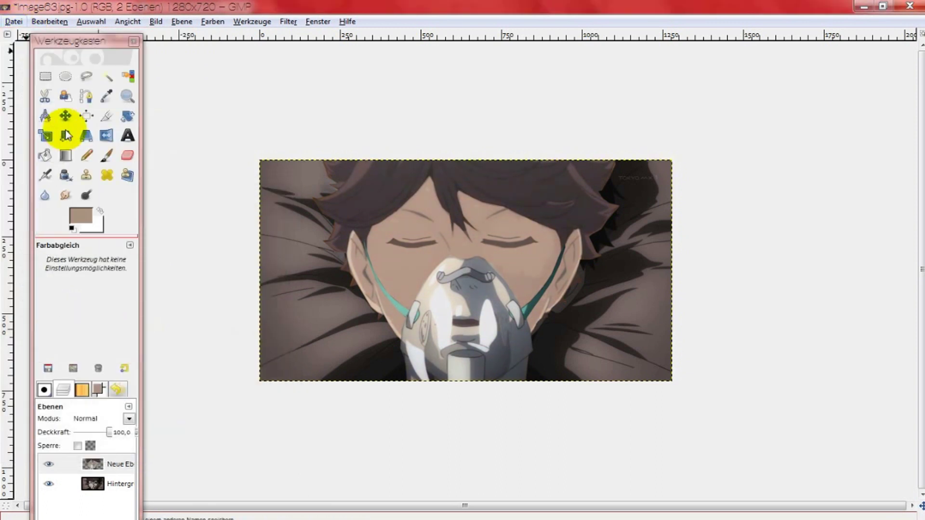
{"action": "type", "text": "leena"}
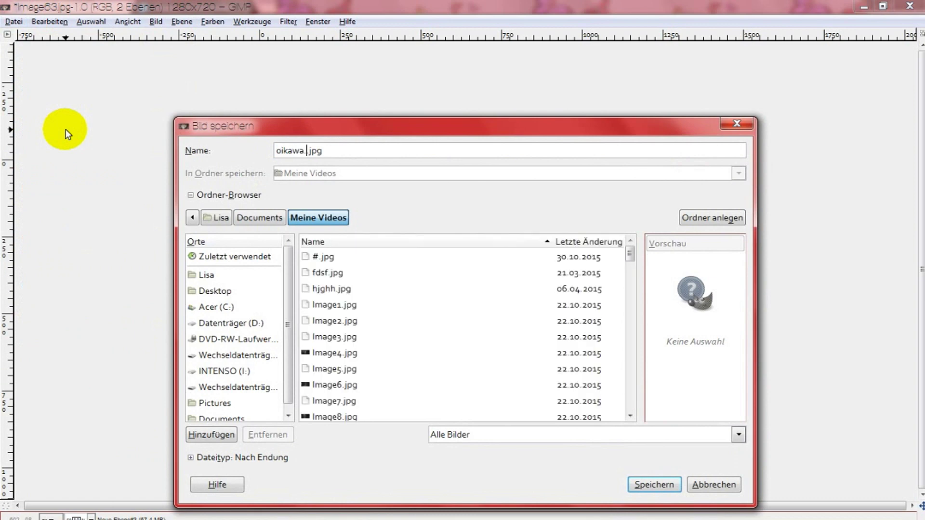
{"action": "left_click", "coordinate": [649, 484]}
{"action": "key", "text": "Return"}
{"action": "key", "text": "Return"}
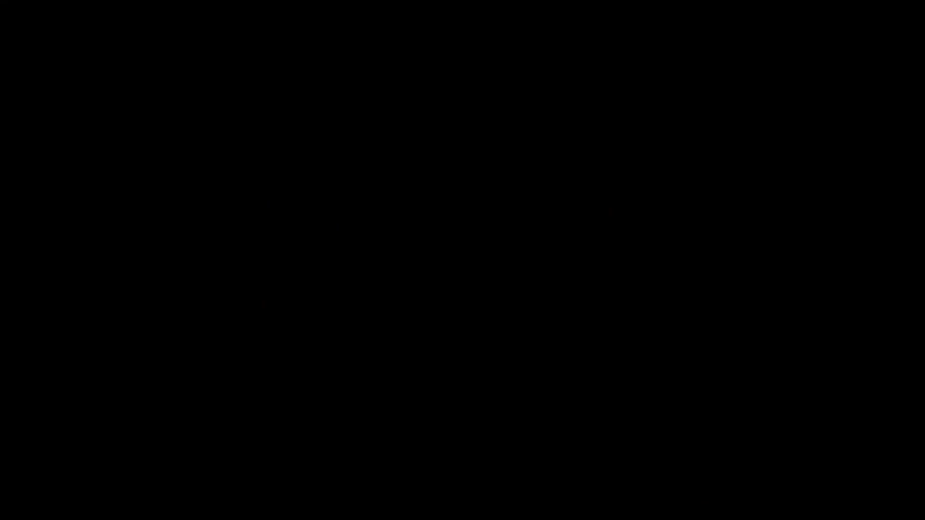